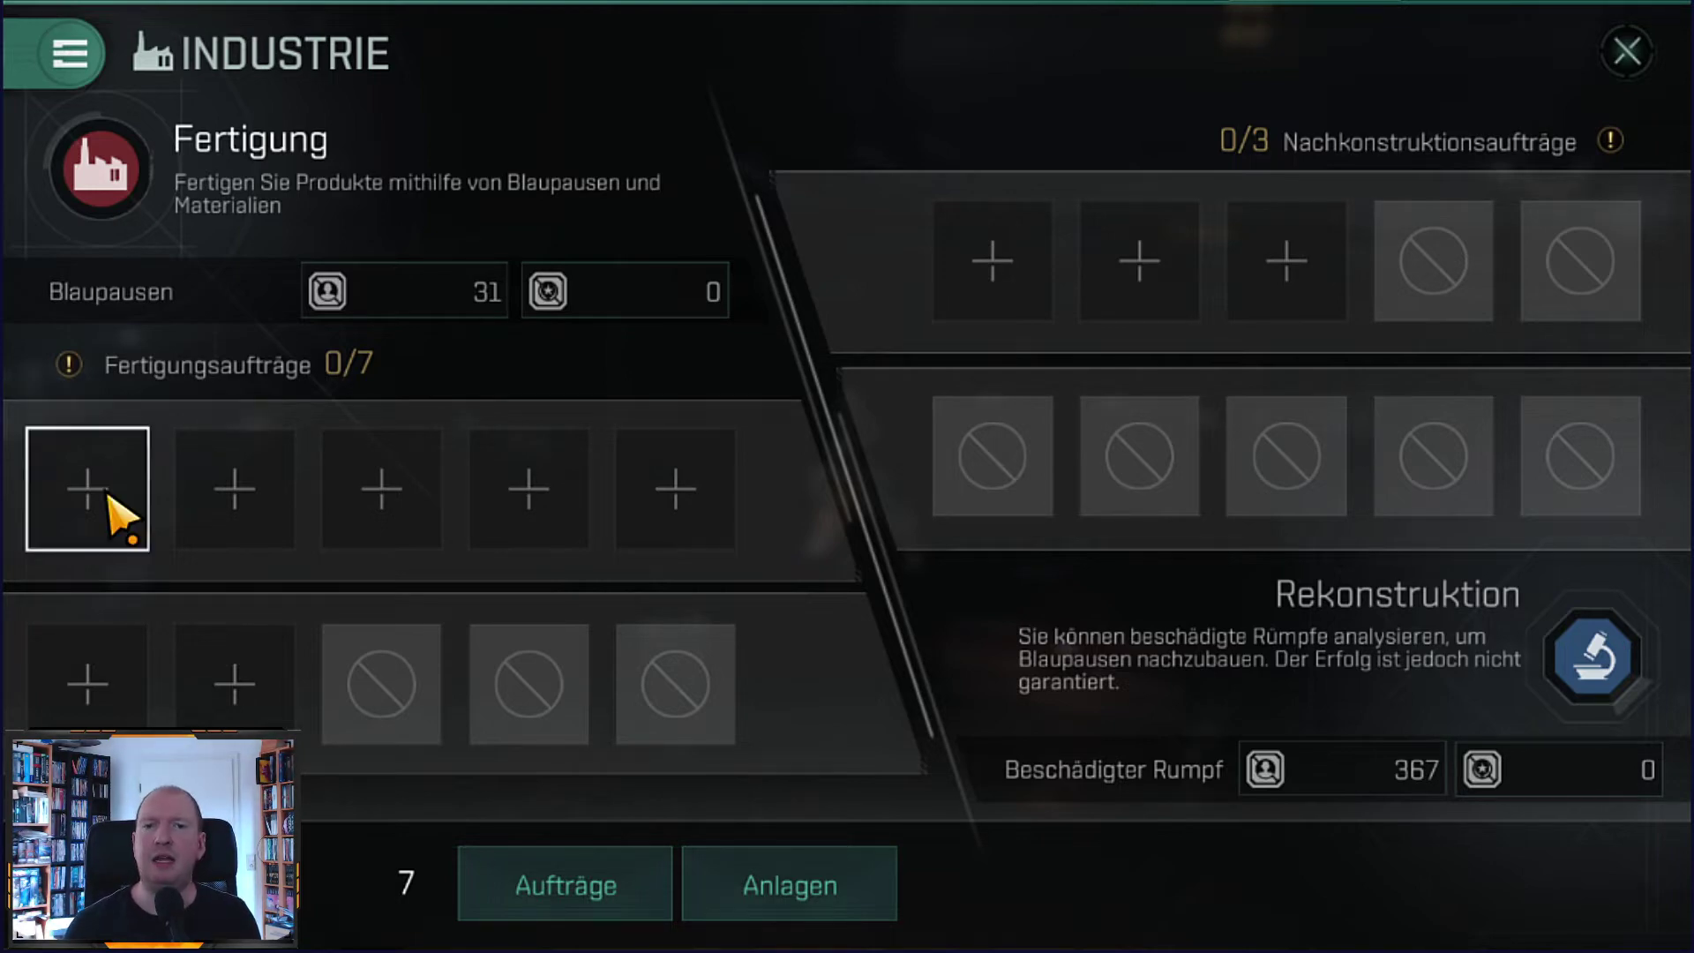
Open a manufacturing order in the first empty slot and view the production requirements of the Venture II.
left_click(110, 508)
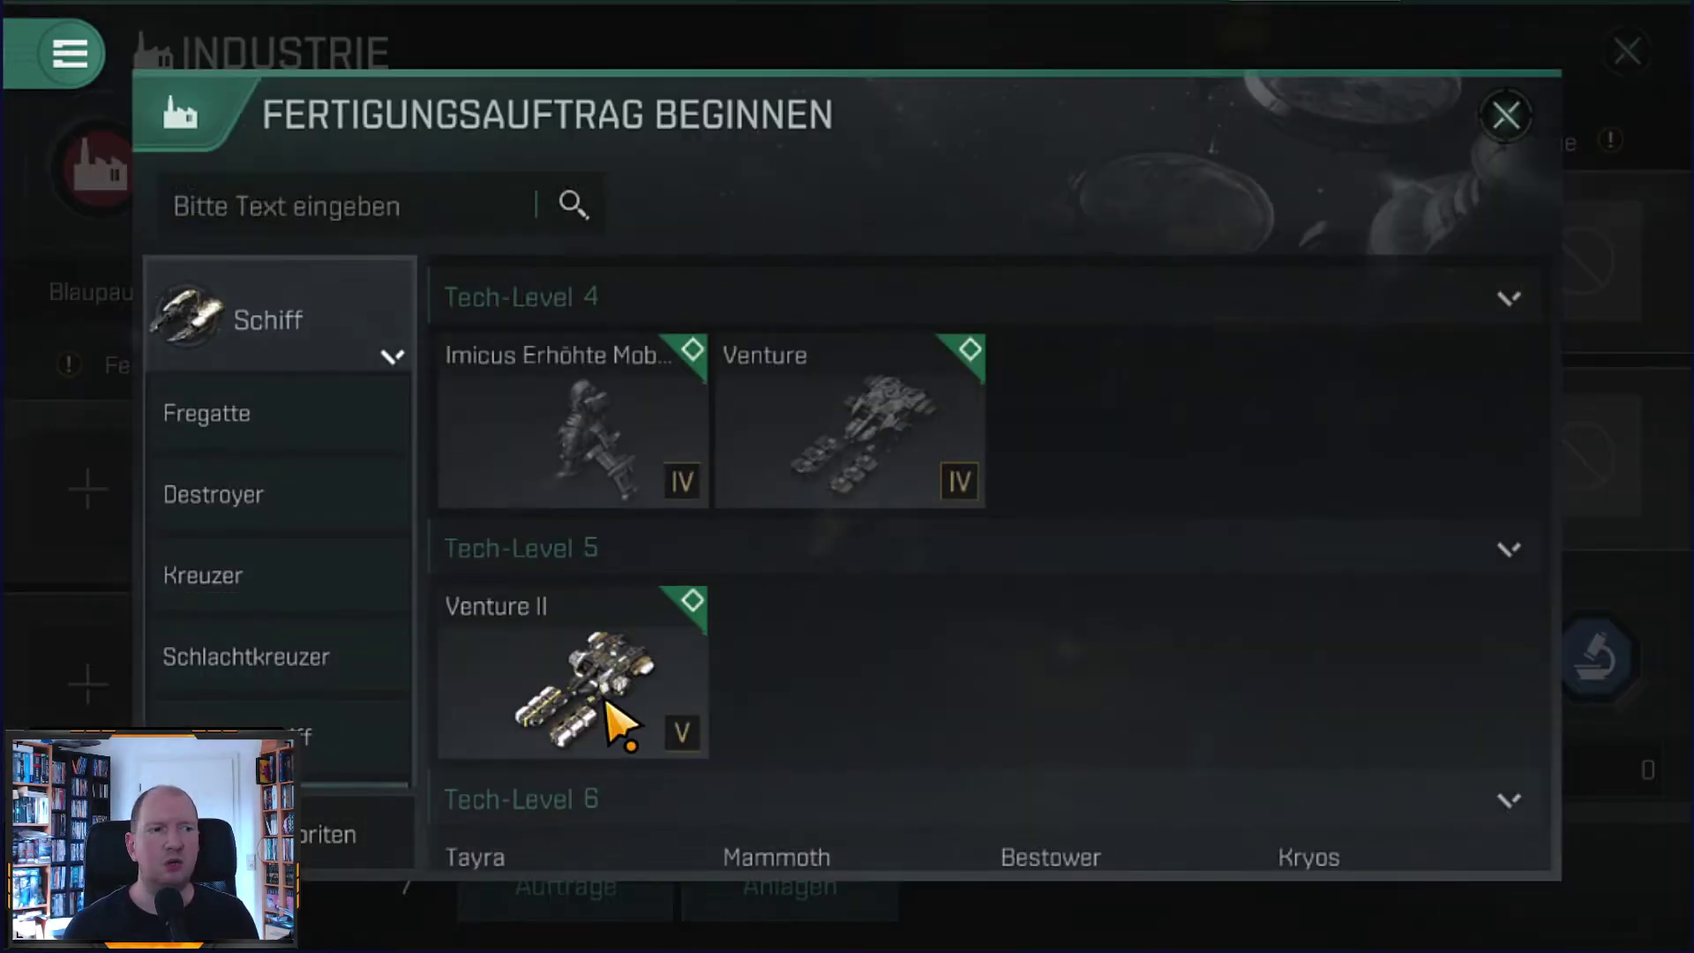
left_click_drag(617, 711, 679, 339)
left_click(606, 435)
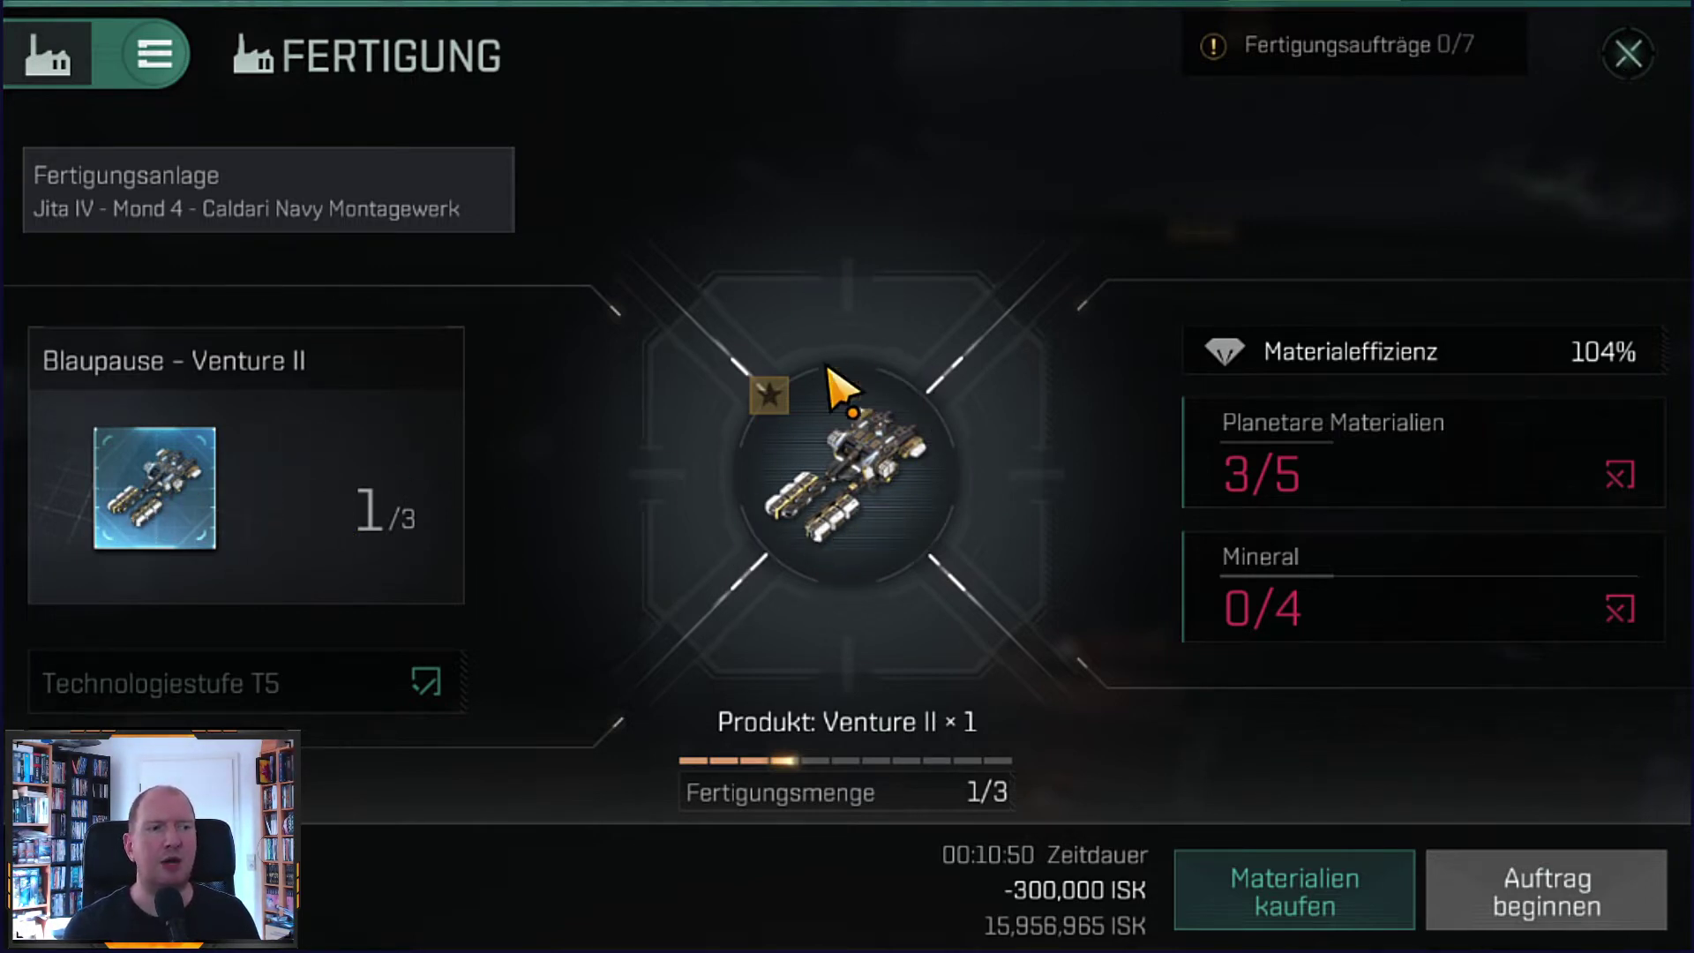
left_click(1628, 54)
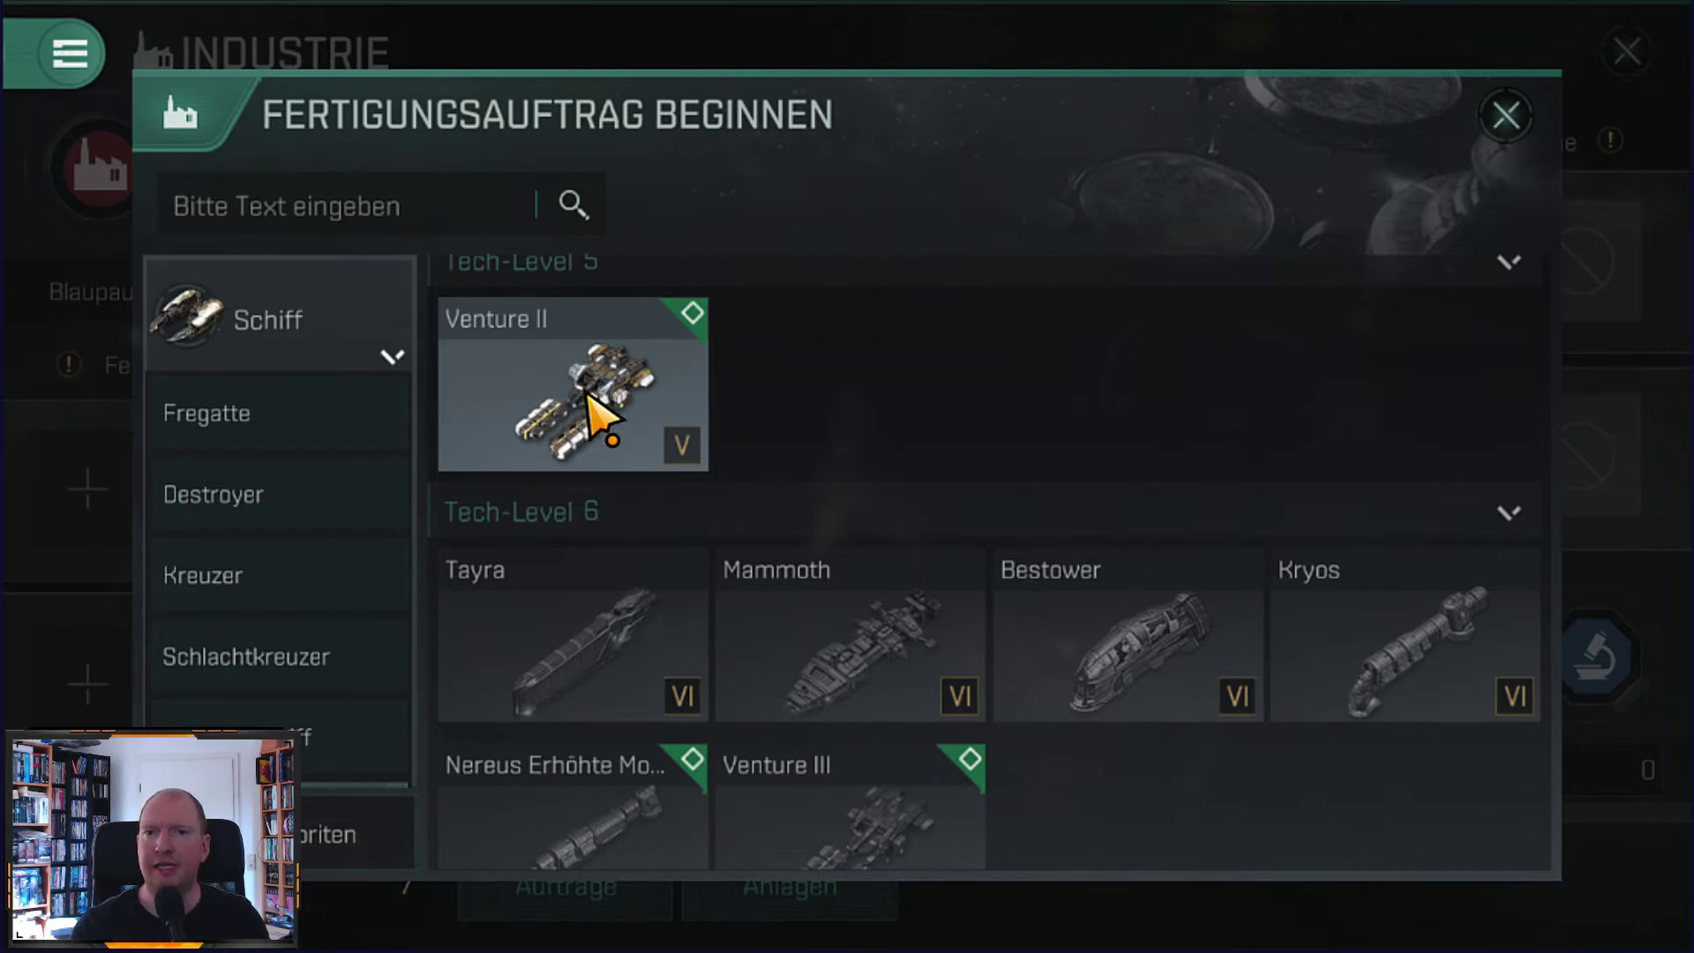
Open the market listings for the Venture II from its manufacturing order and examine the sellers' locations and prices.
left_click(609, 402)
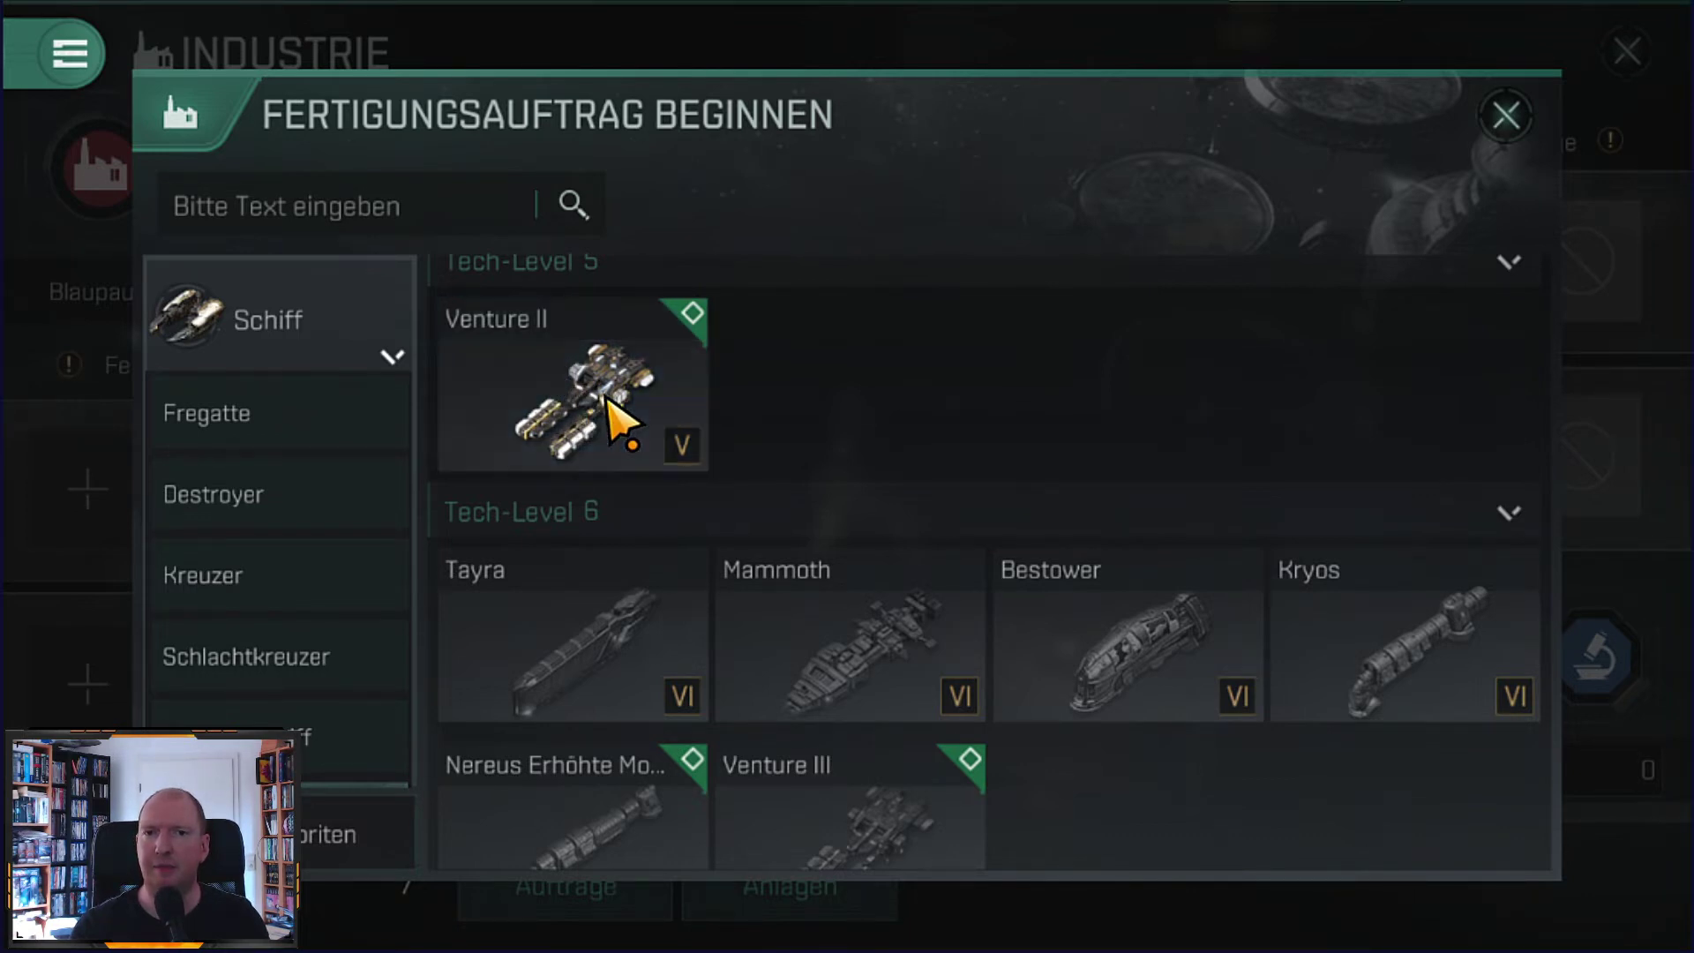
left_click(848, 510)
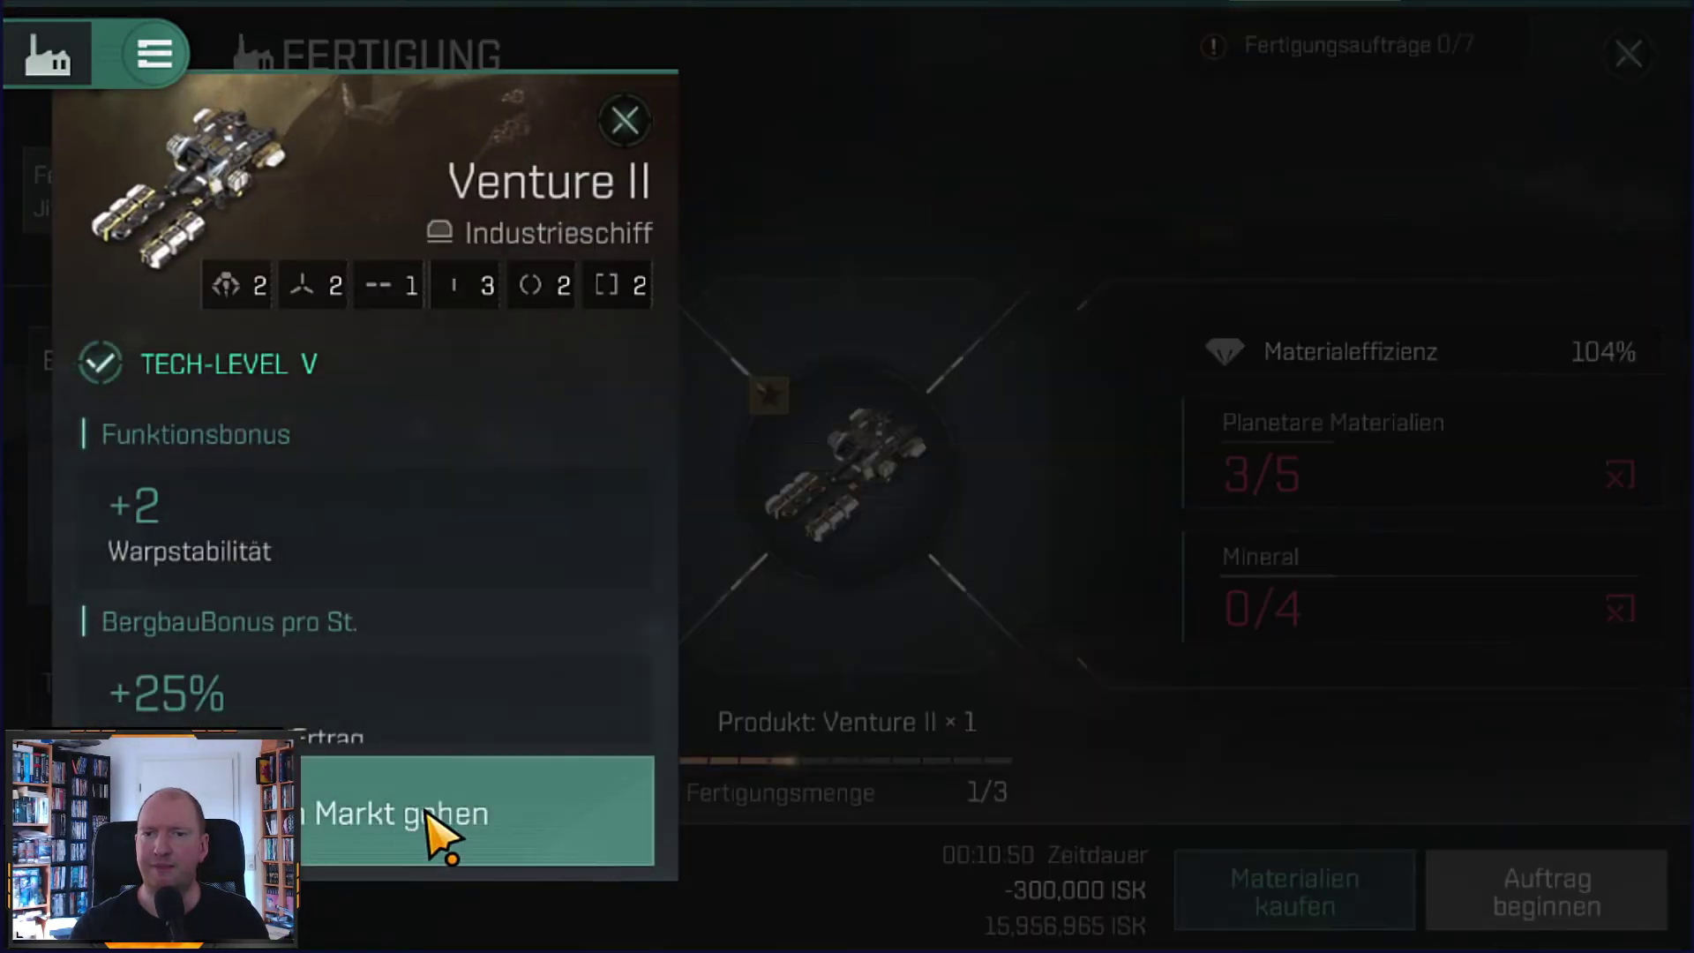
left_click(427, 812)
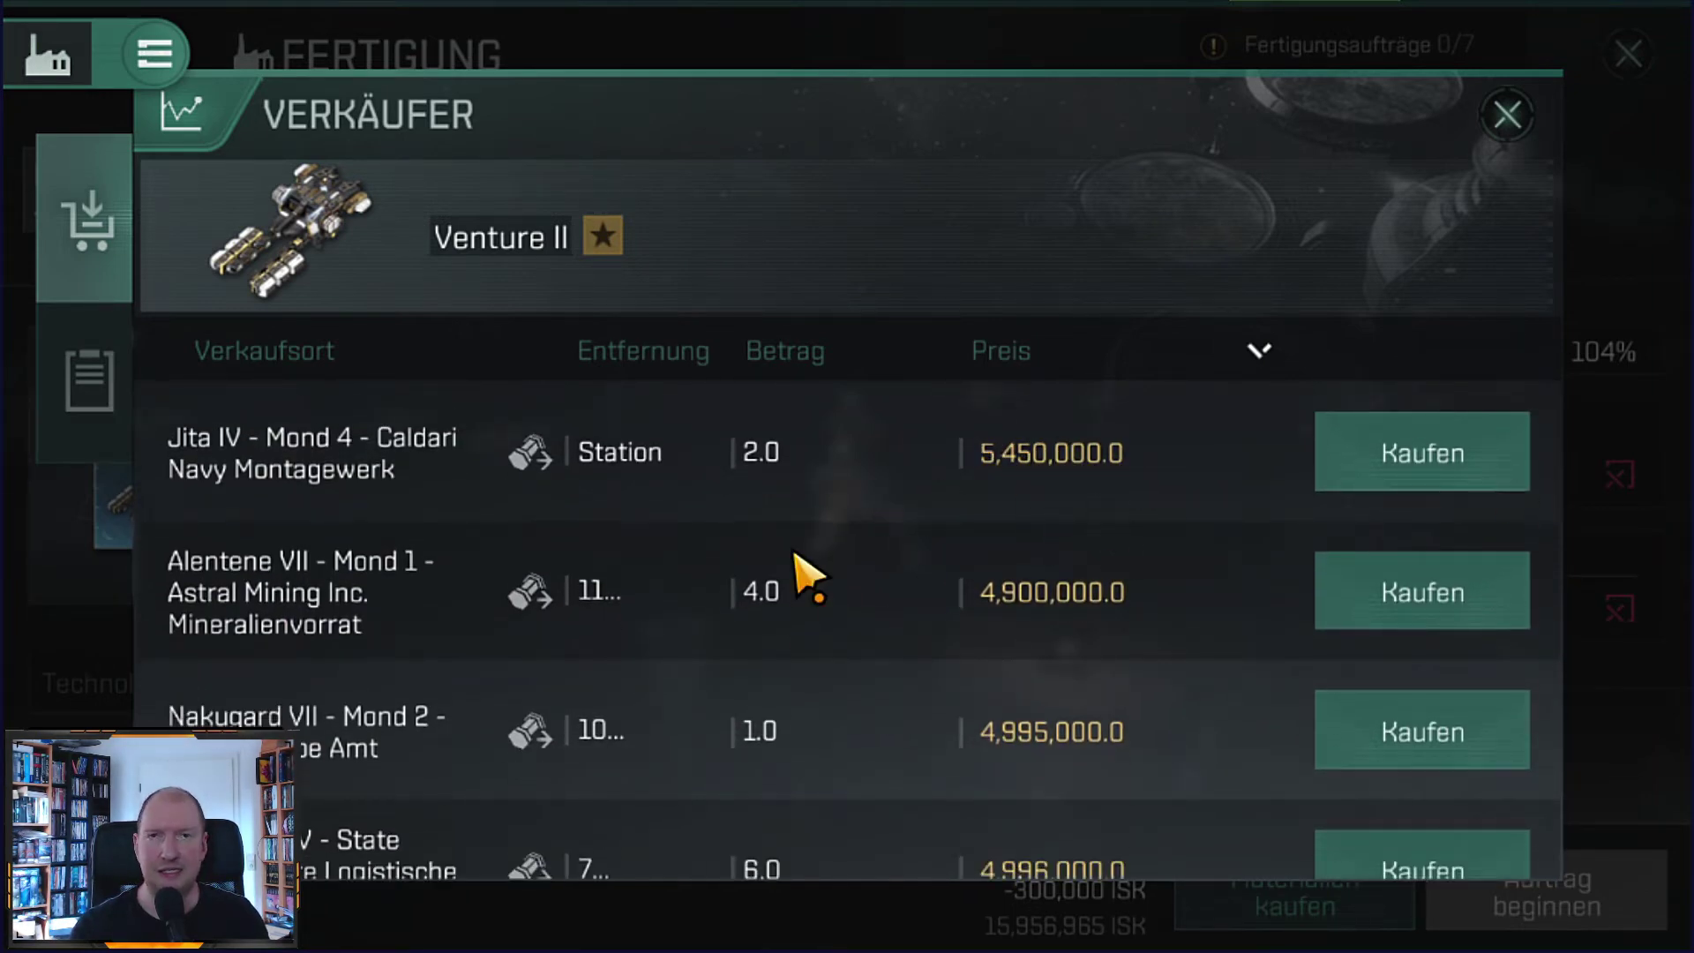
scroll(810, 578, "down", 6)
scroll(957, 584, "down", 5)
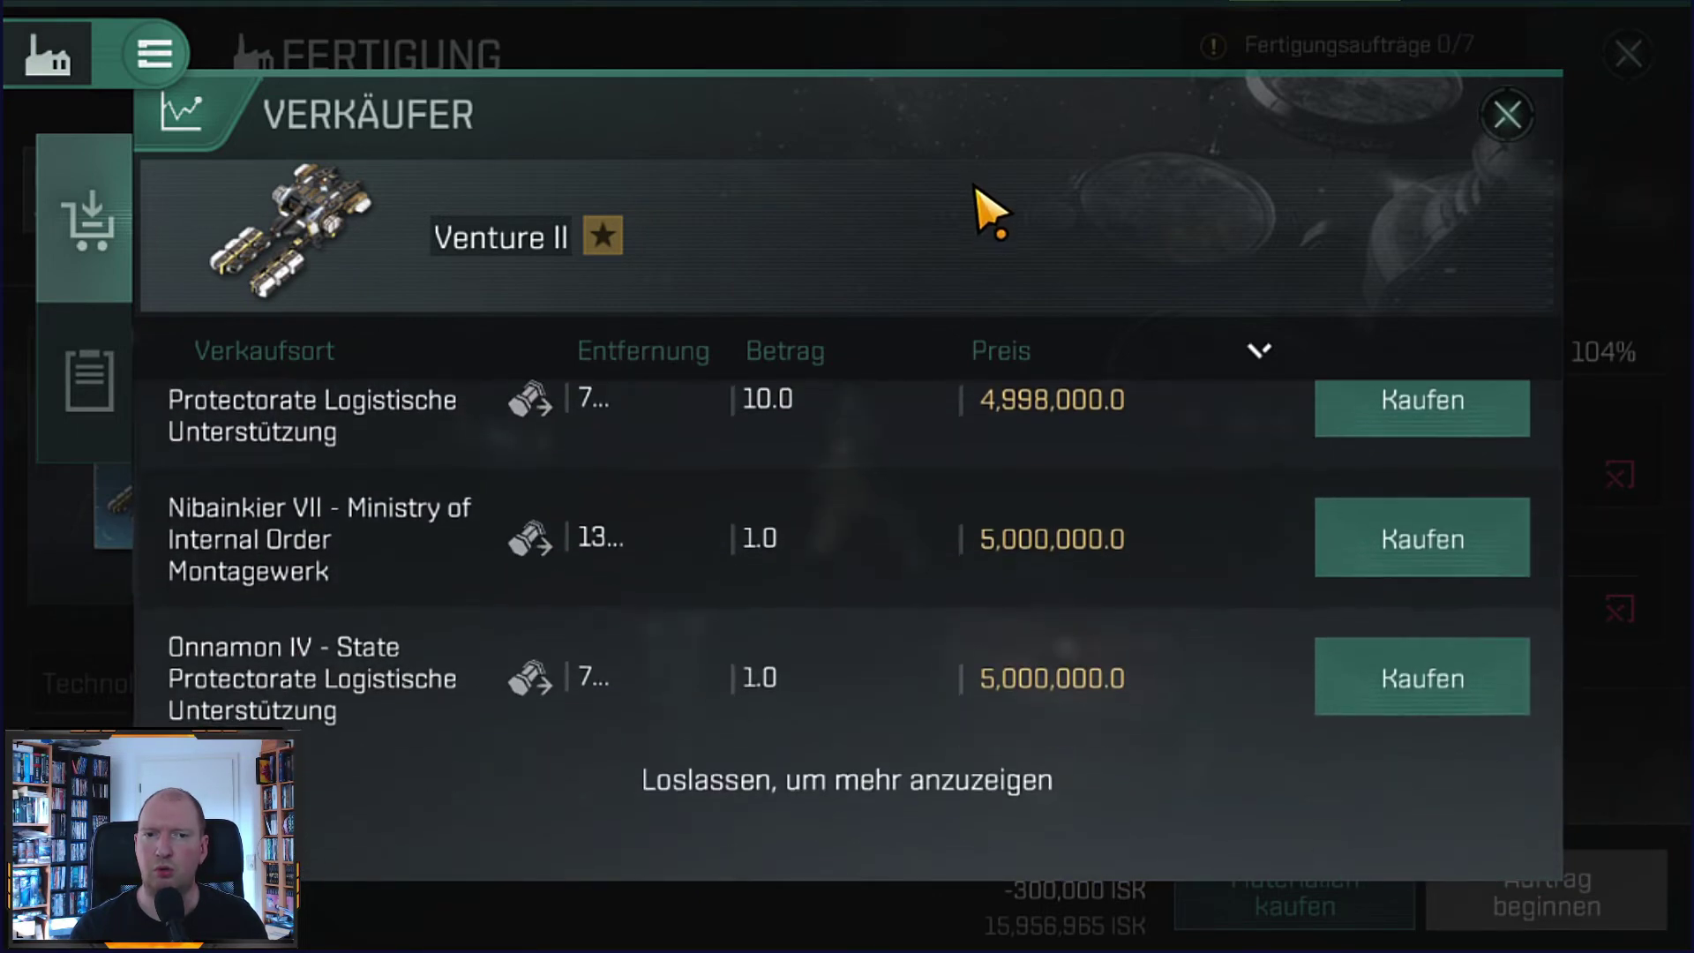
scroll(976, 586, "down", 5)
scroll(931, 565, "down", 6)
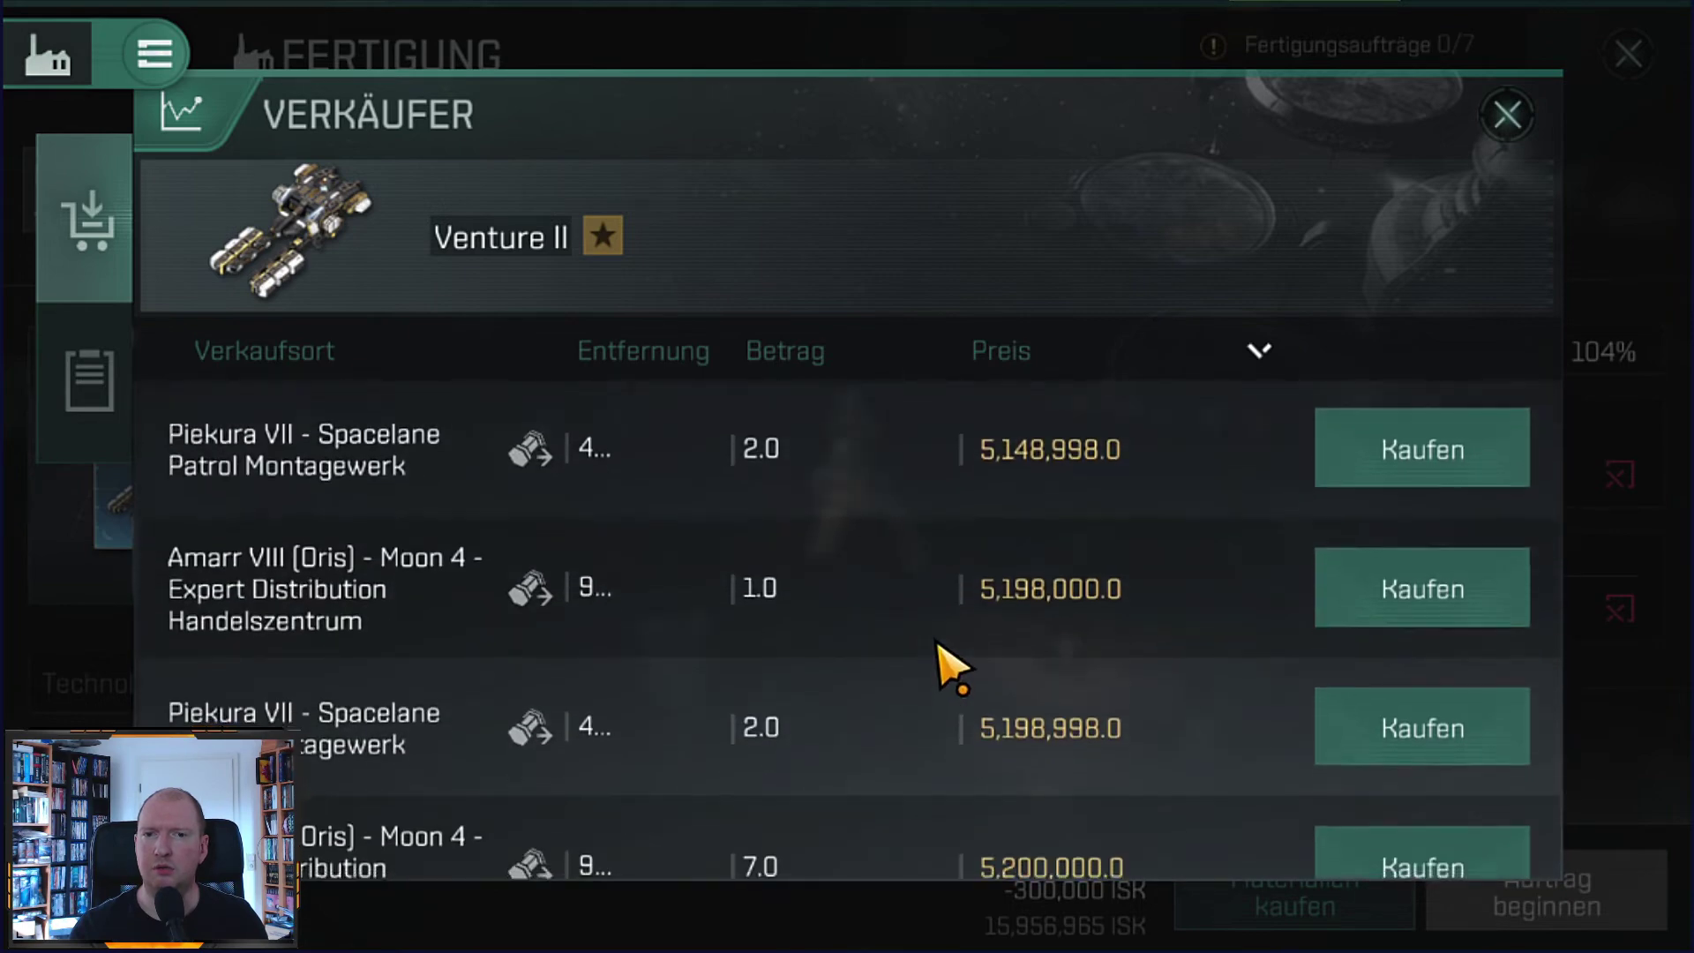
scroll(948, 688, "down", 5)
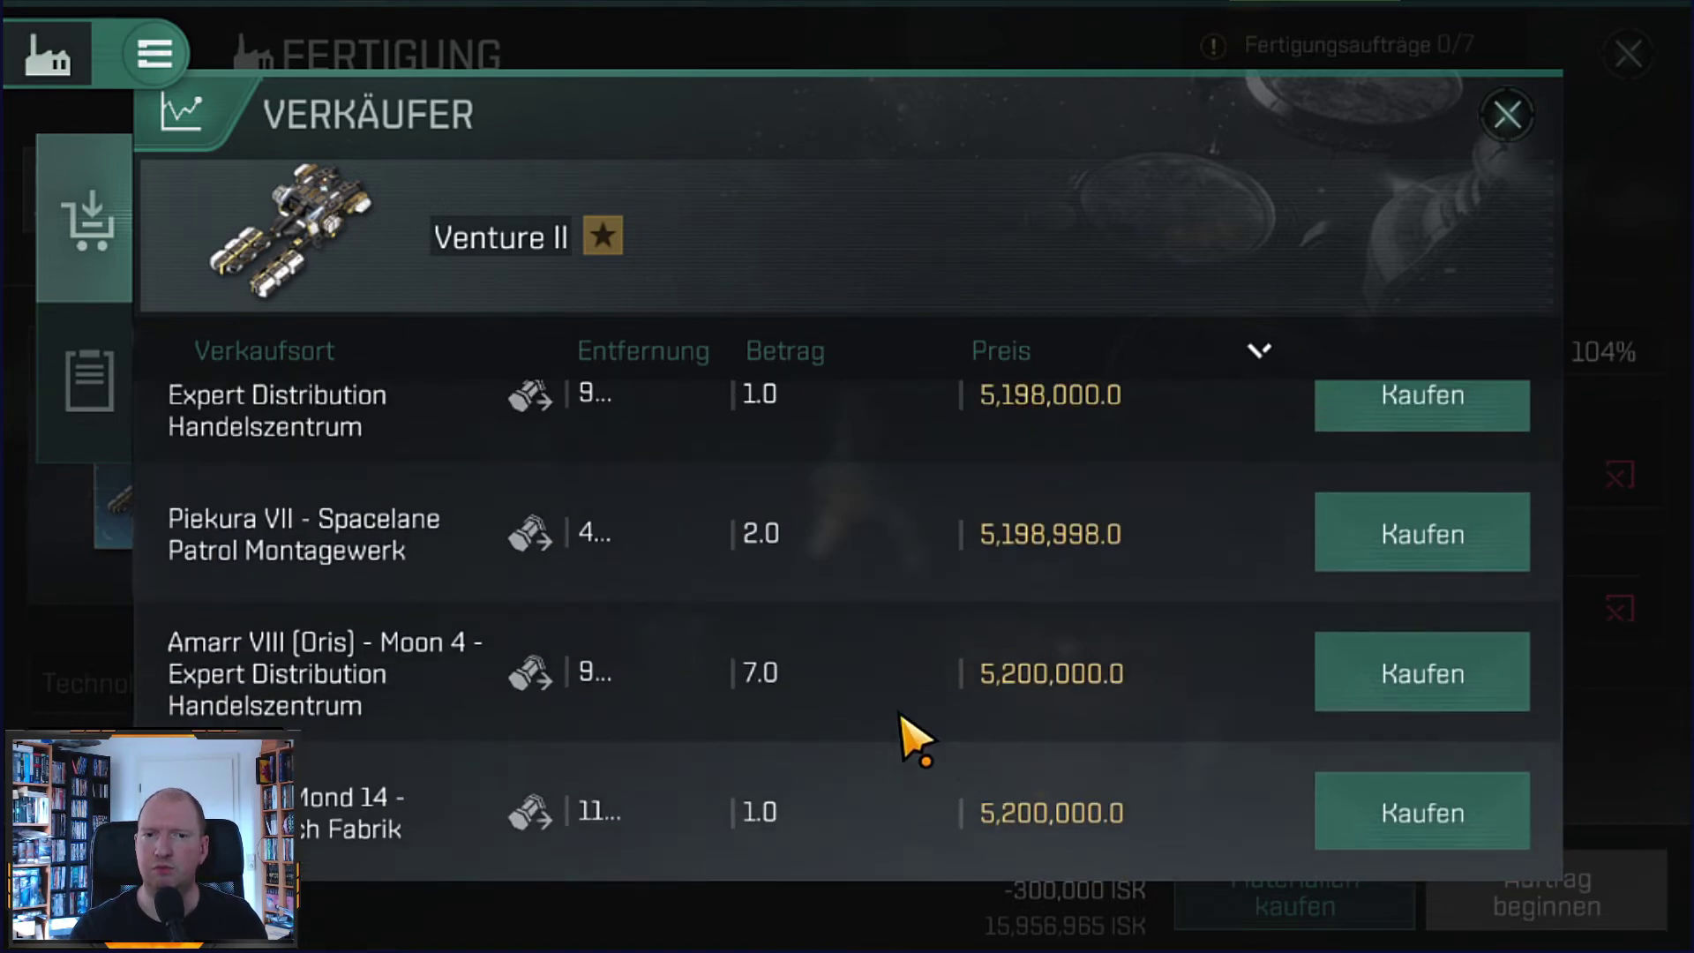
scroll(908, 617, "down", 4)
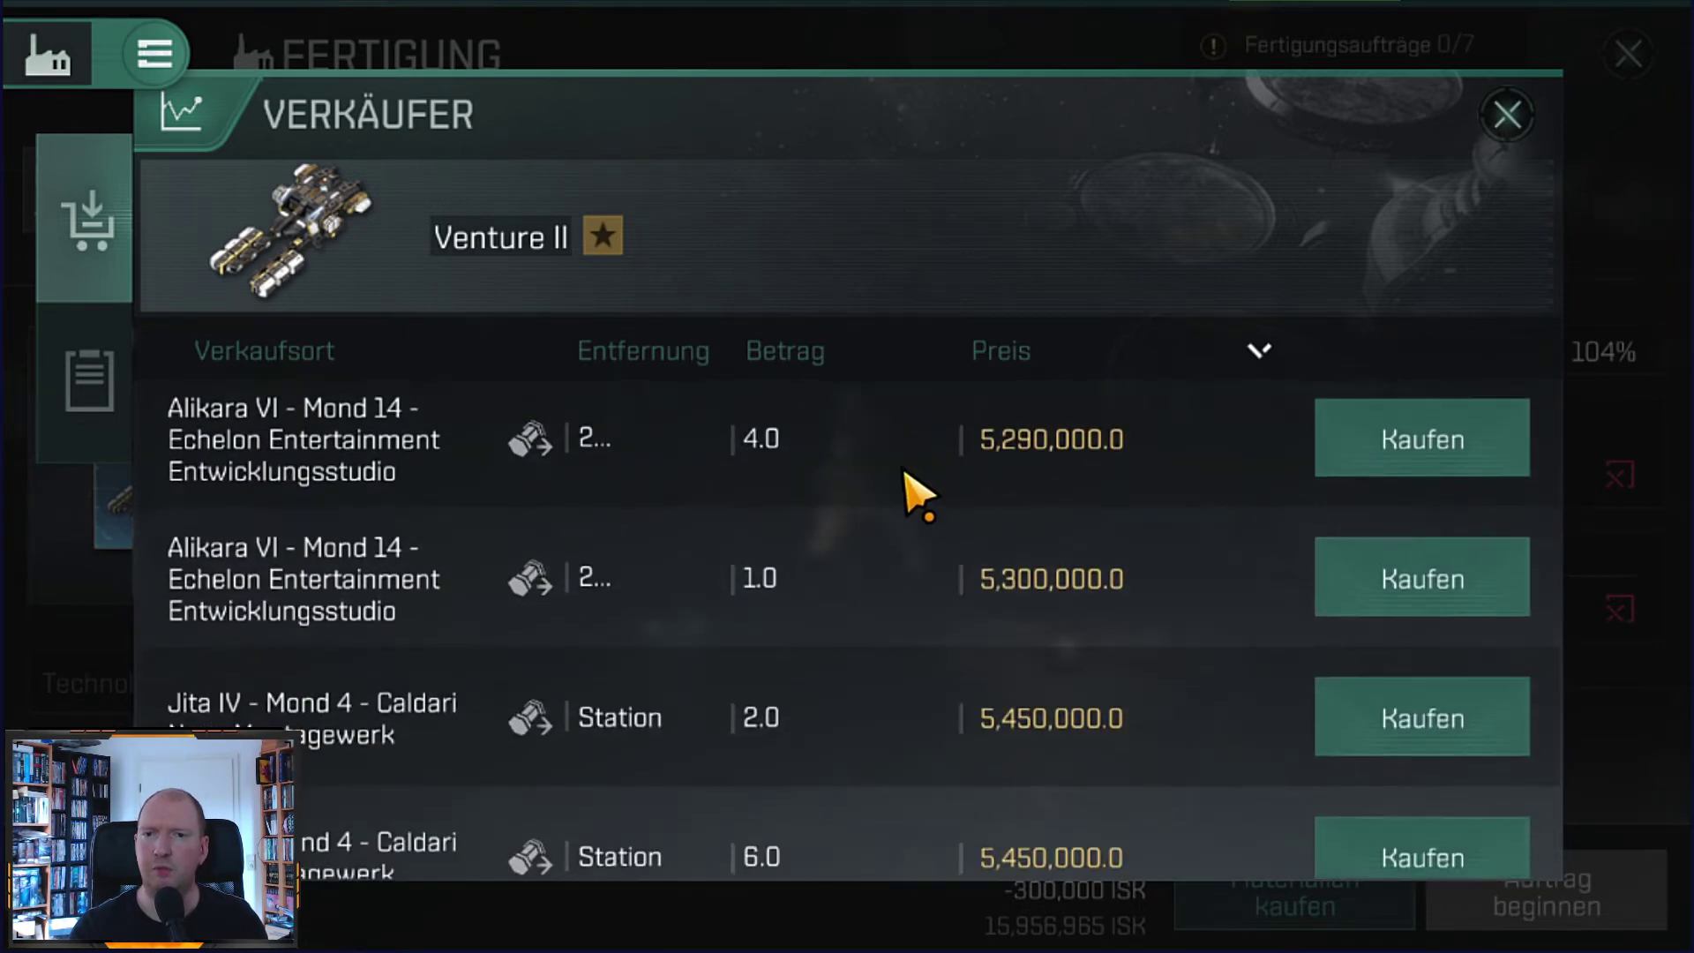
scroll(907, 597, "down", 2)
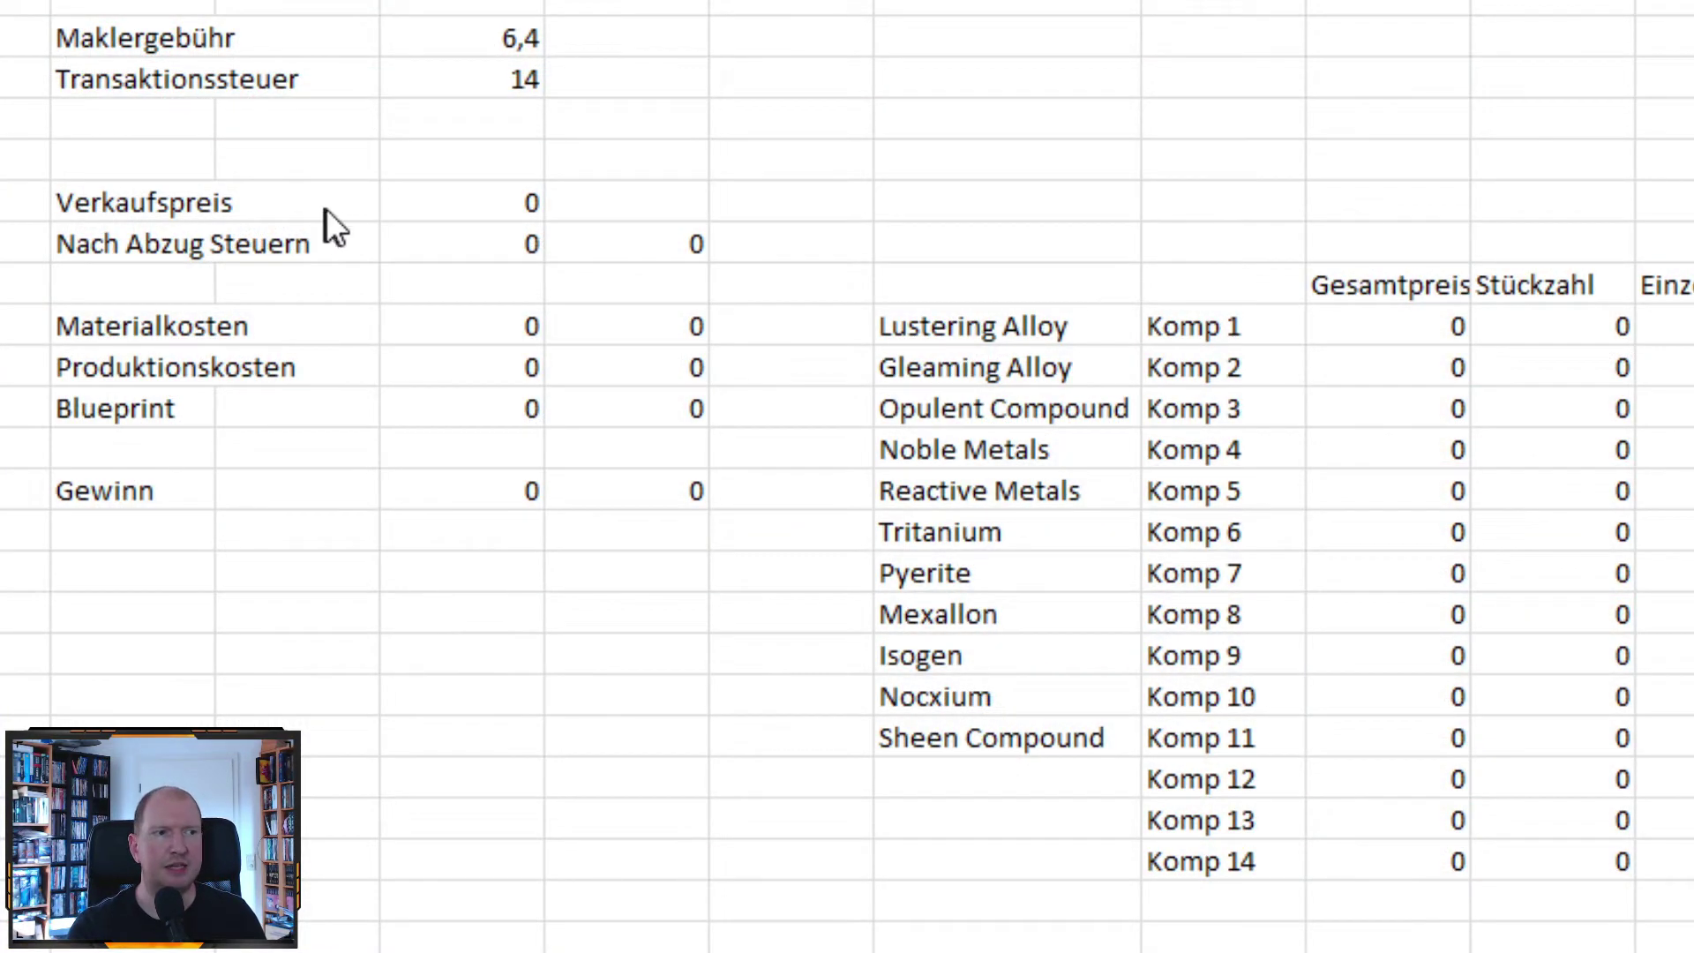
Switch to the profit spreadsheet and set the Verkaufspreis to 5450000.
left_click(454, 194)
type("545")
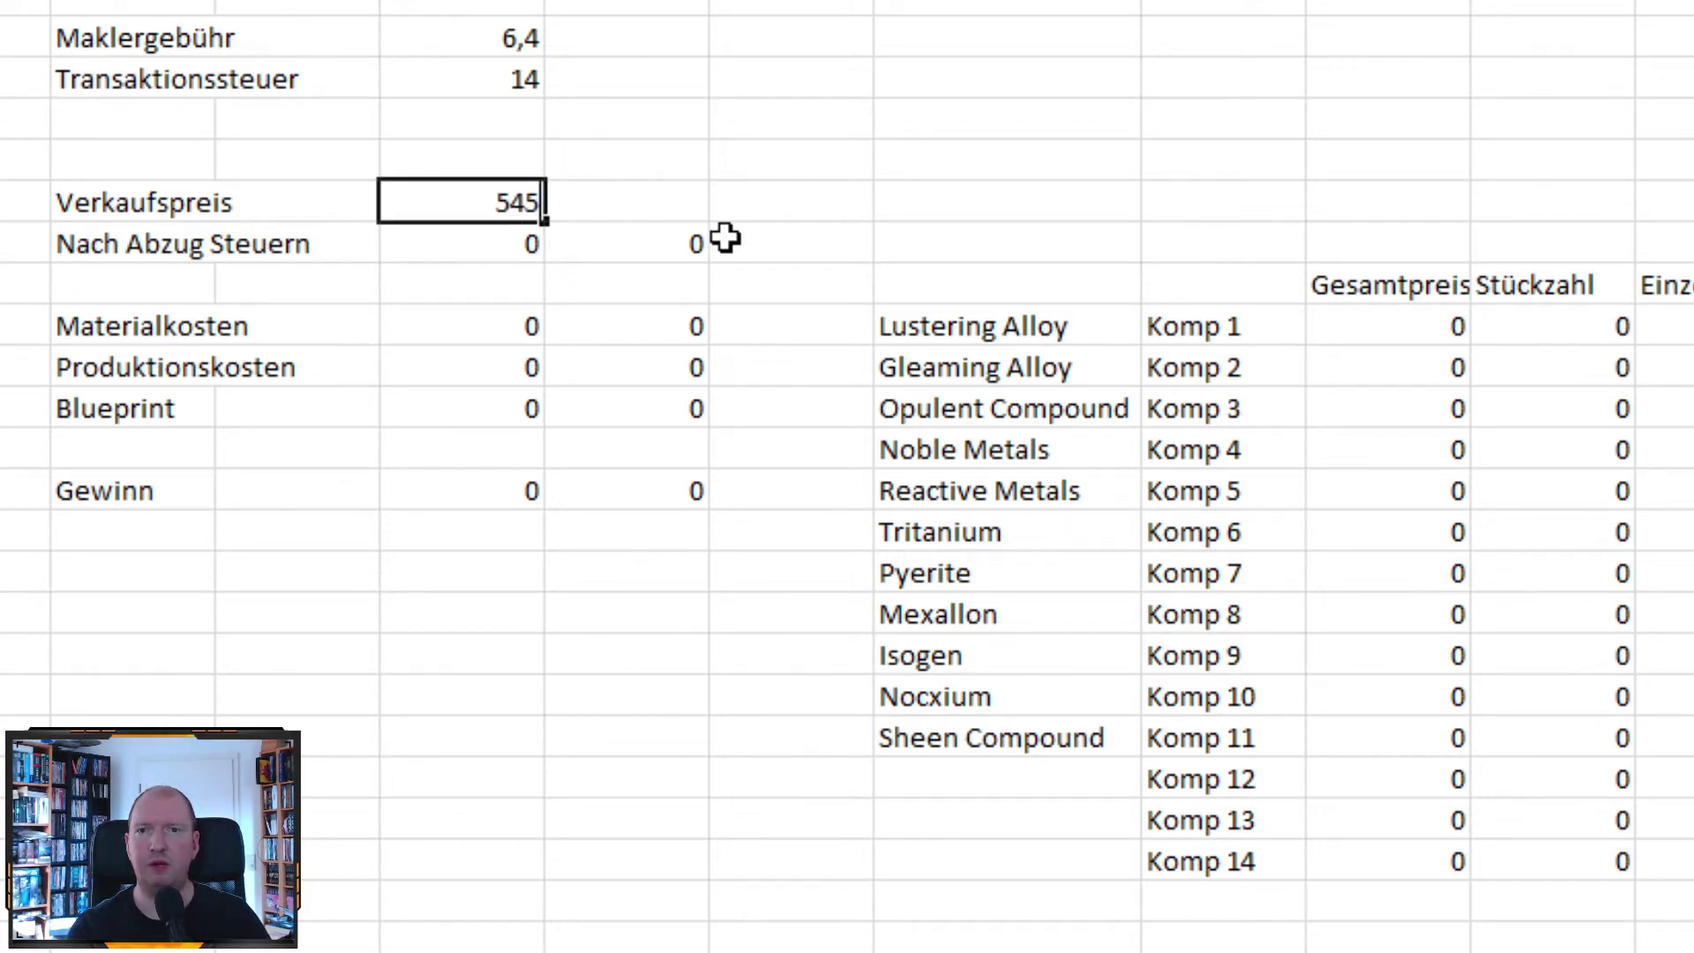
type("0000")
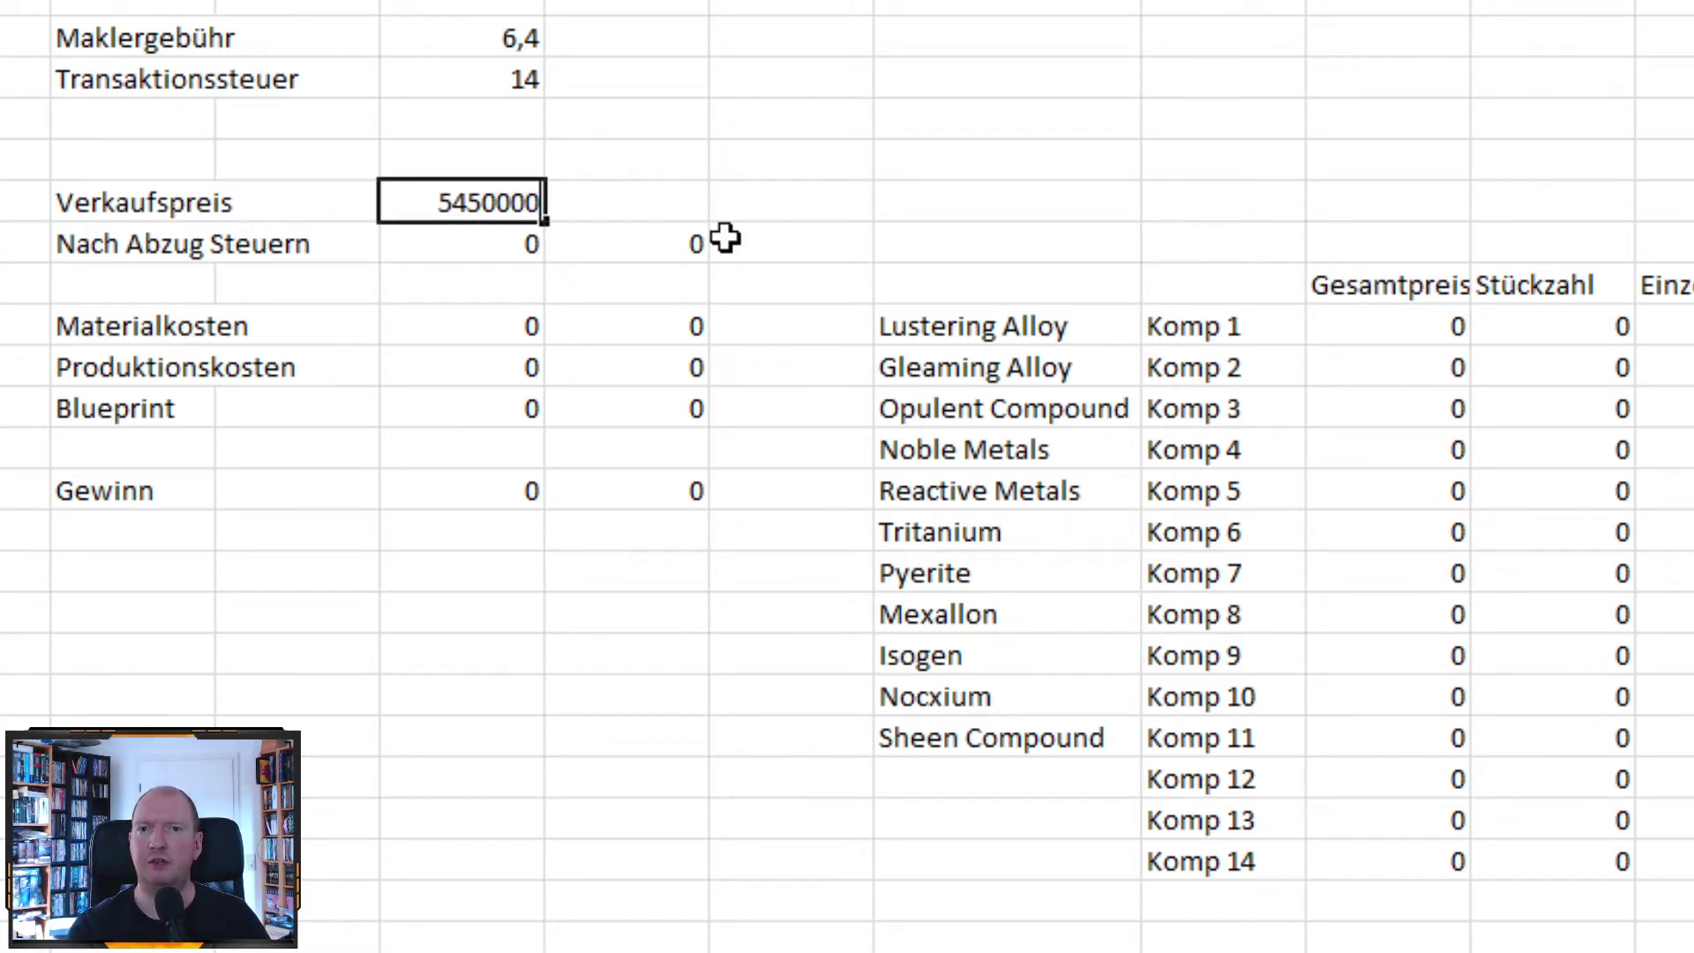
key("Return")
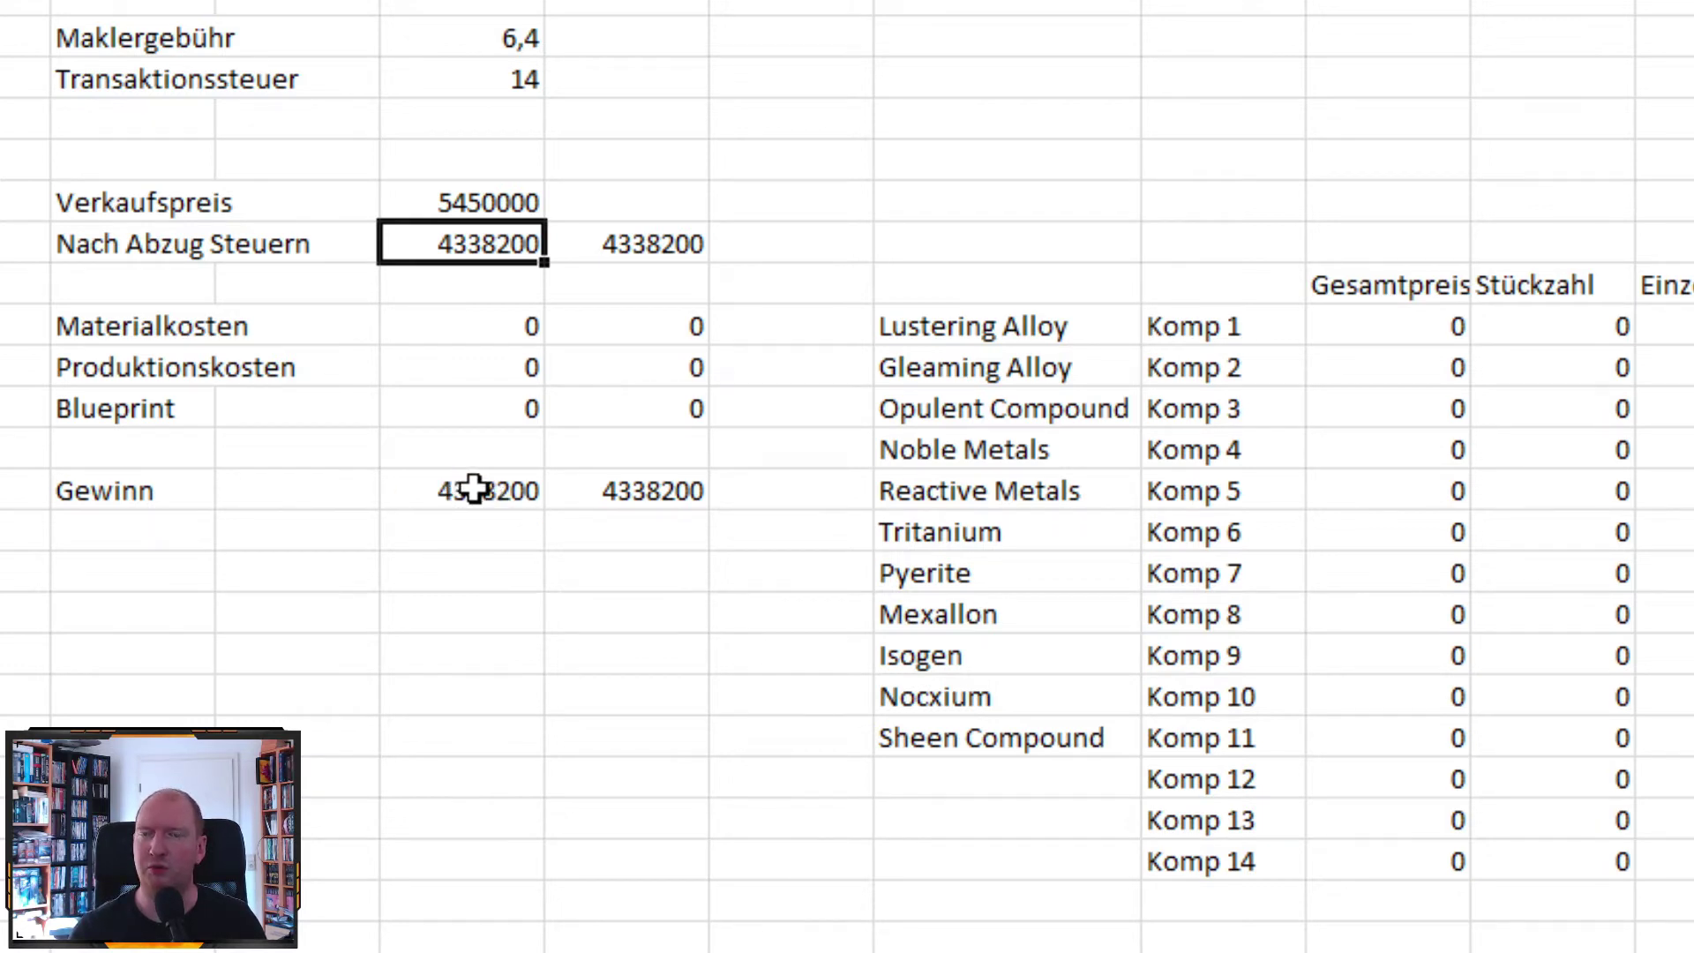
Set the Produktionskosten in the spreadsheet to 300000.
left_click(451, 362)
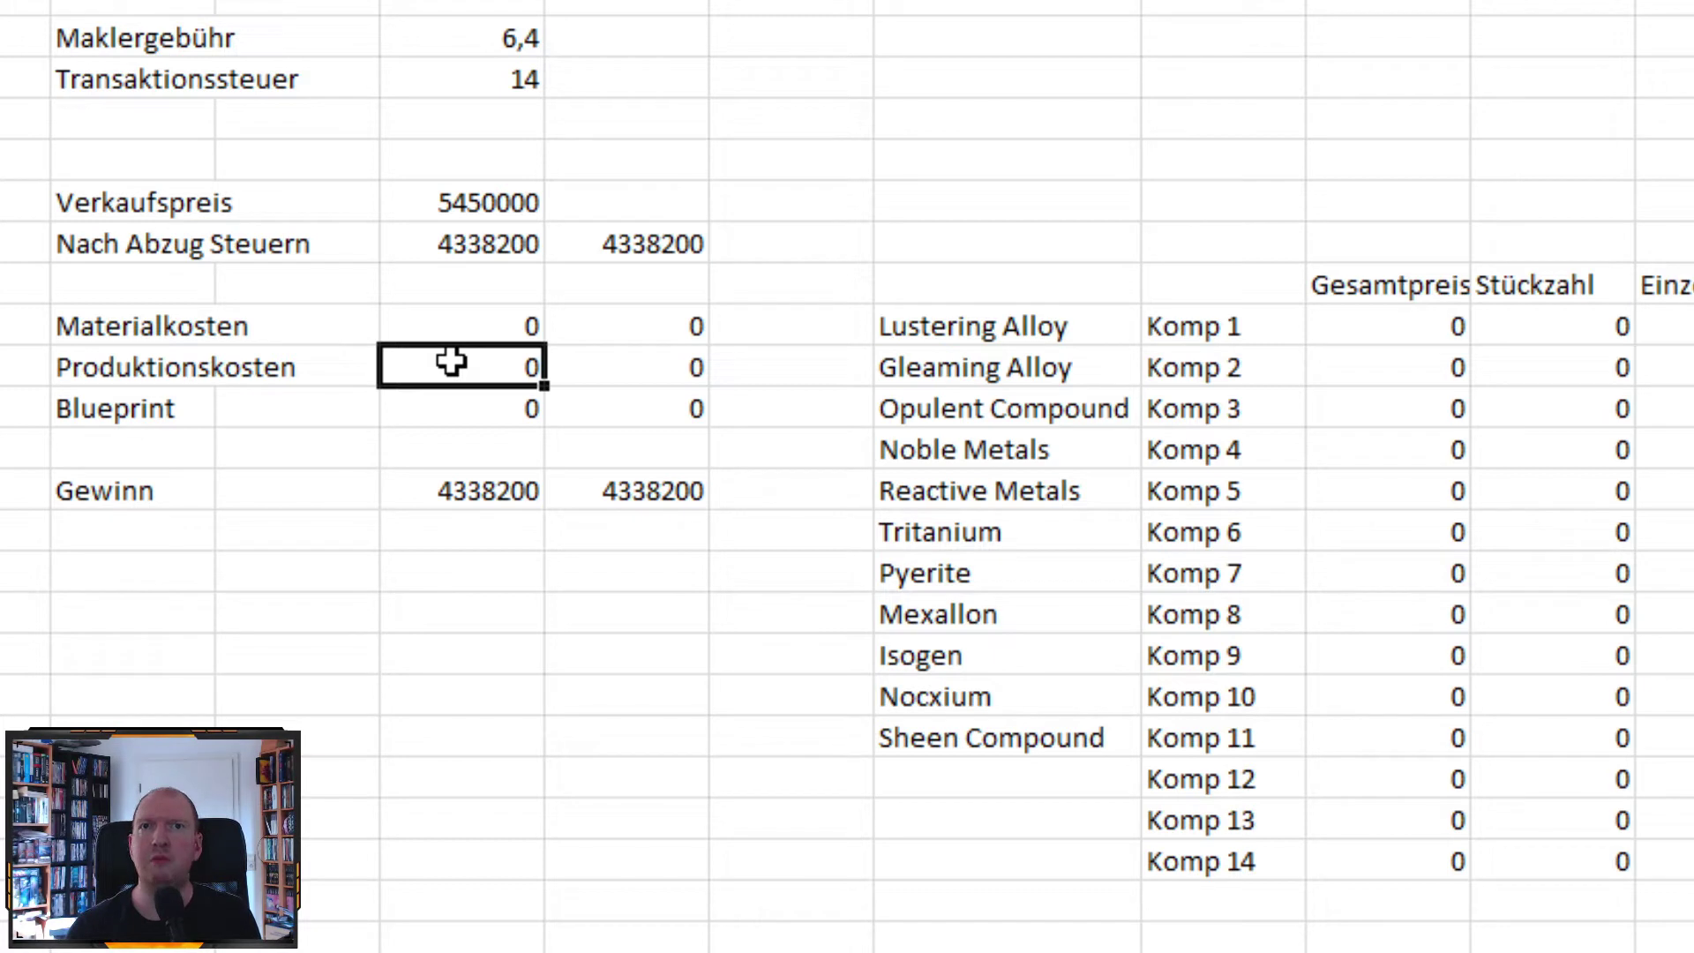
type("300")
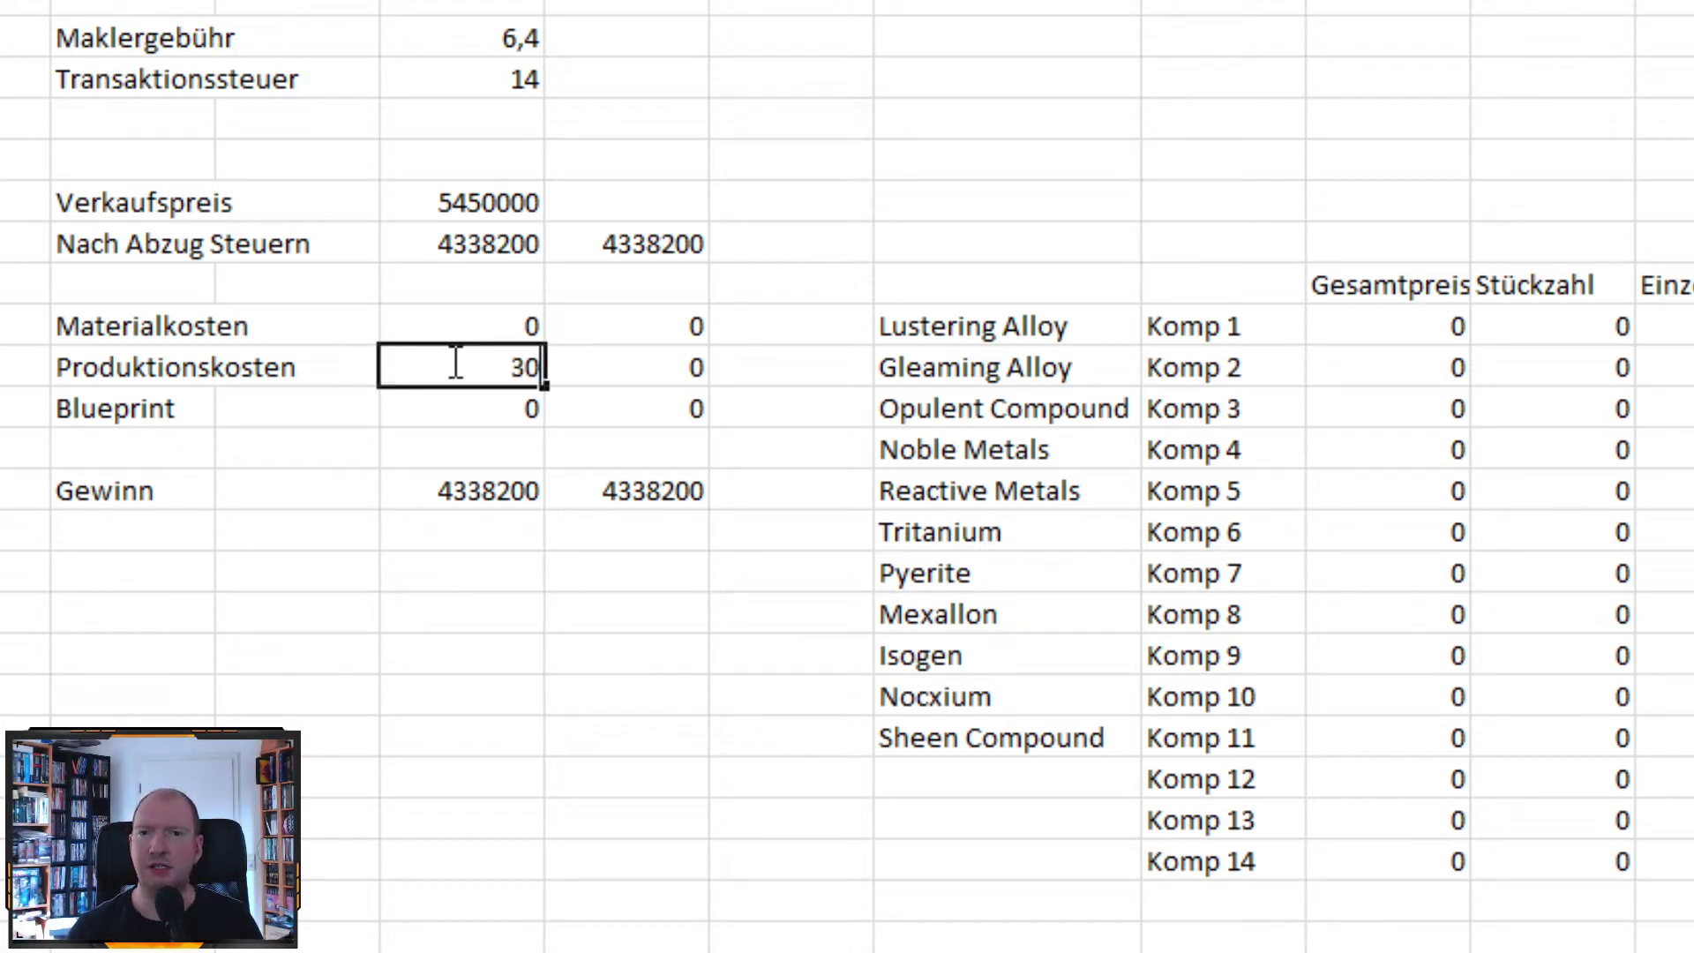
type("000")
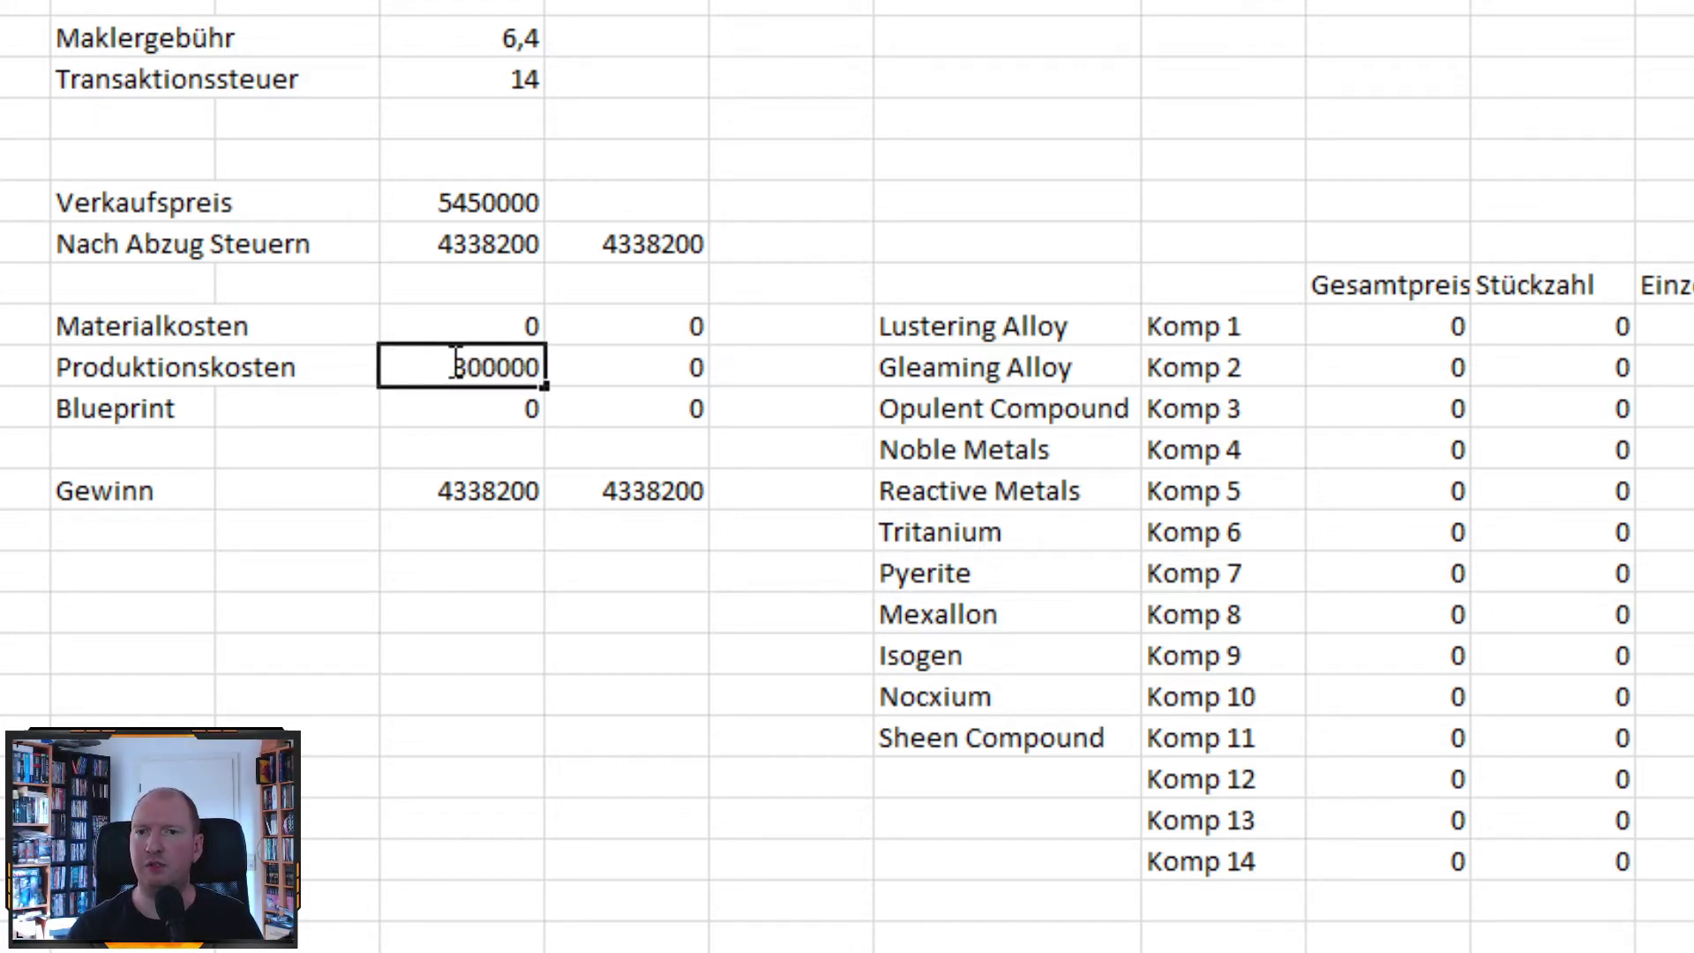
key("Return")
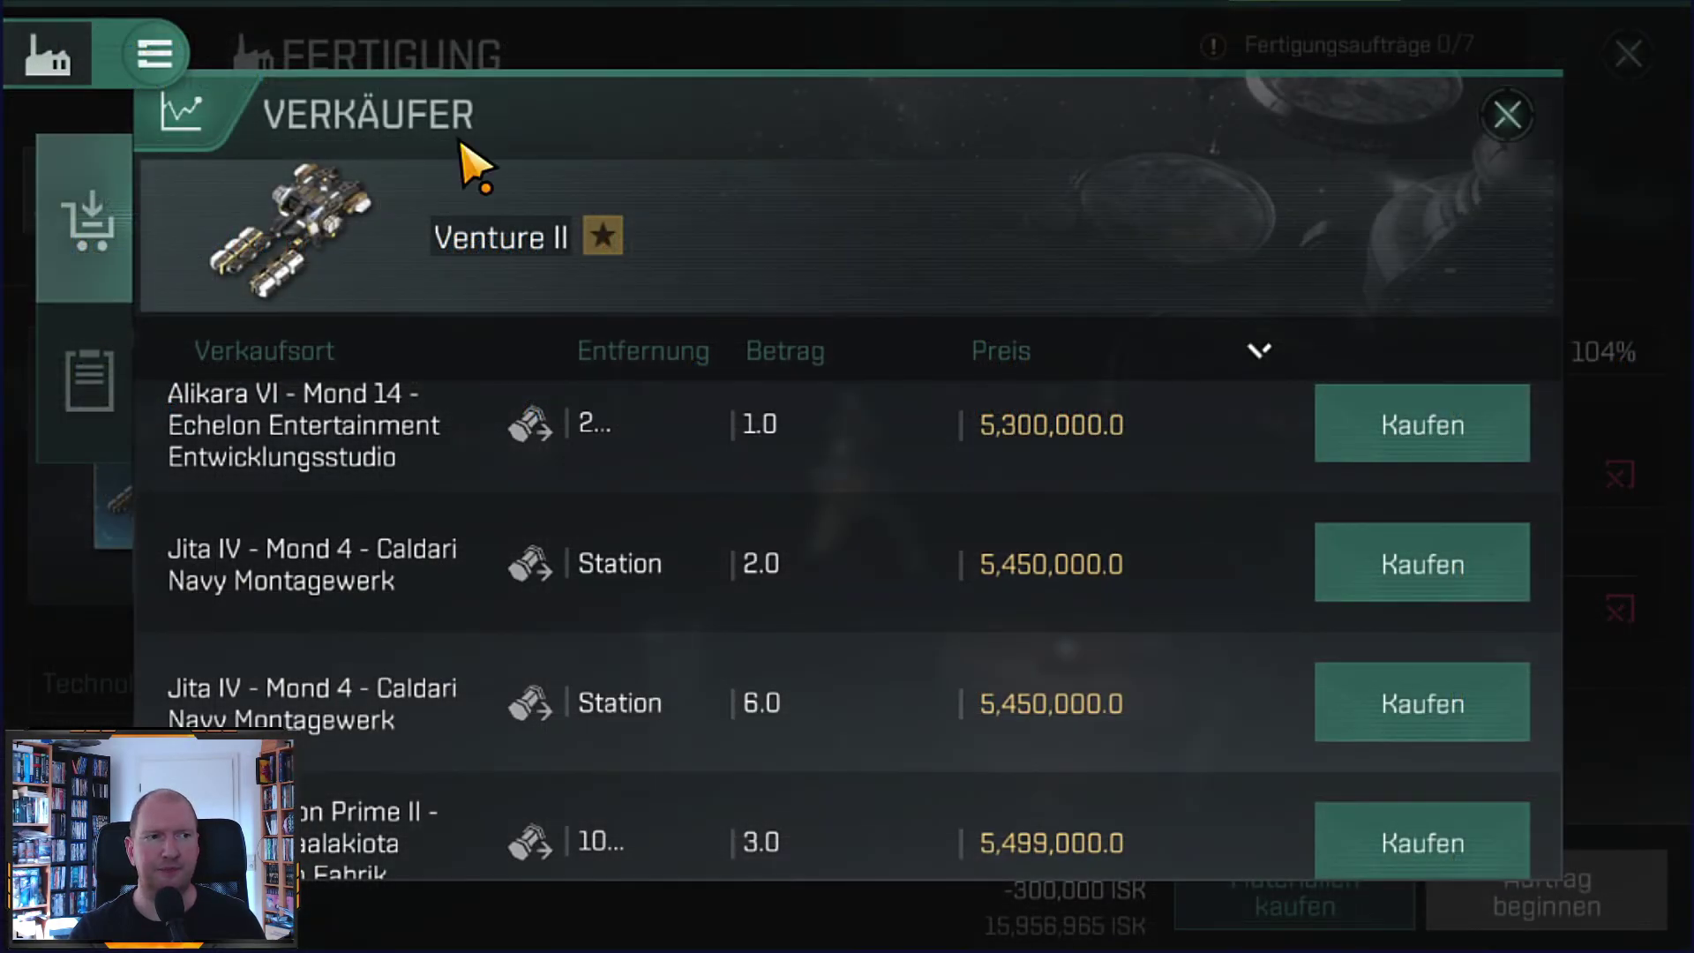
Return to the game, leave the Venture II sellers and examine the market prices of the Venture II blueprint.
left_click(1506, 124)
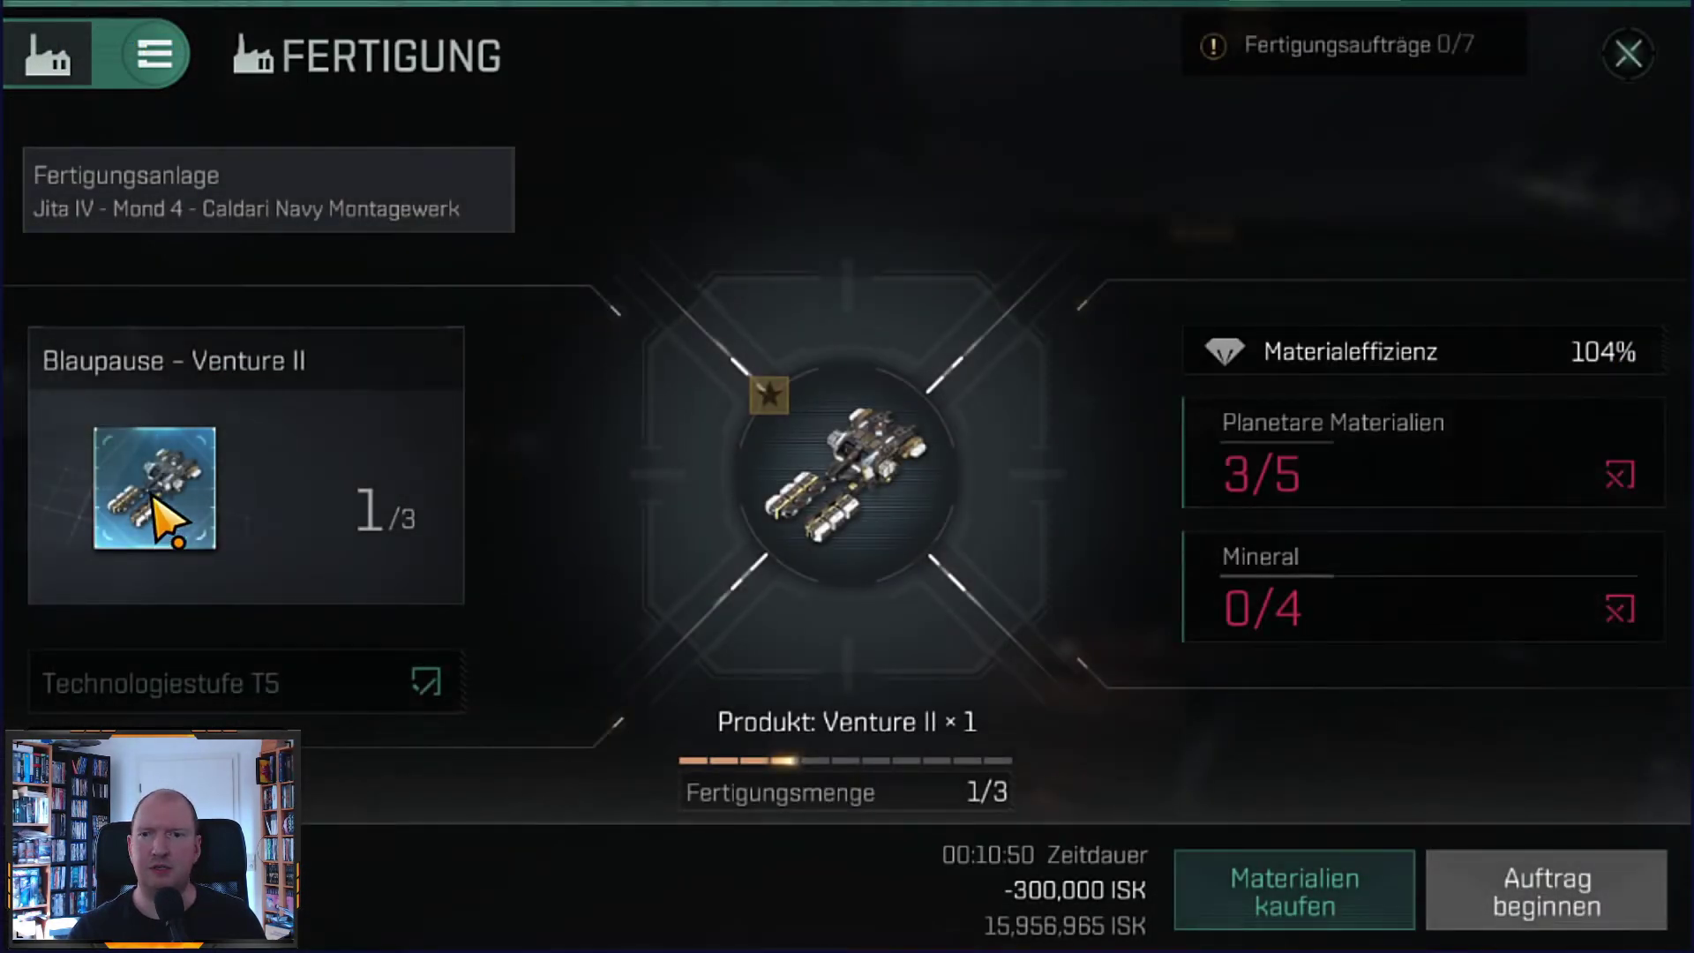
left_click(152, 496)
left_click(1506, 116)
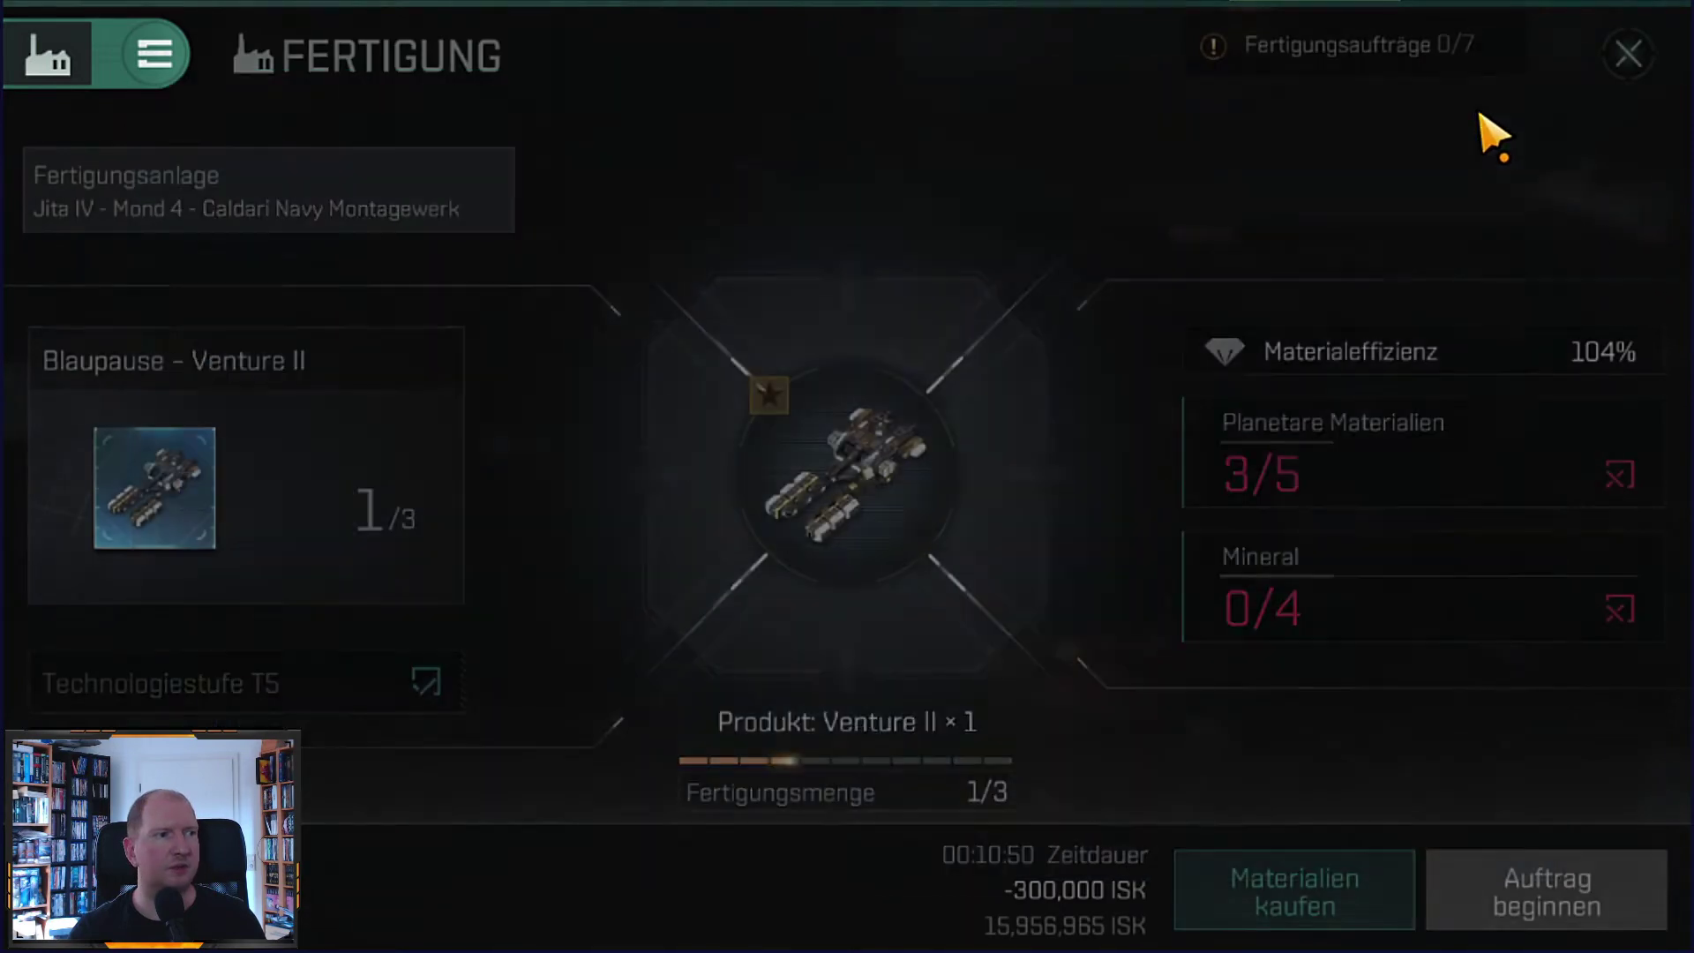
left_click(192, 507)
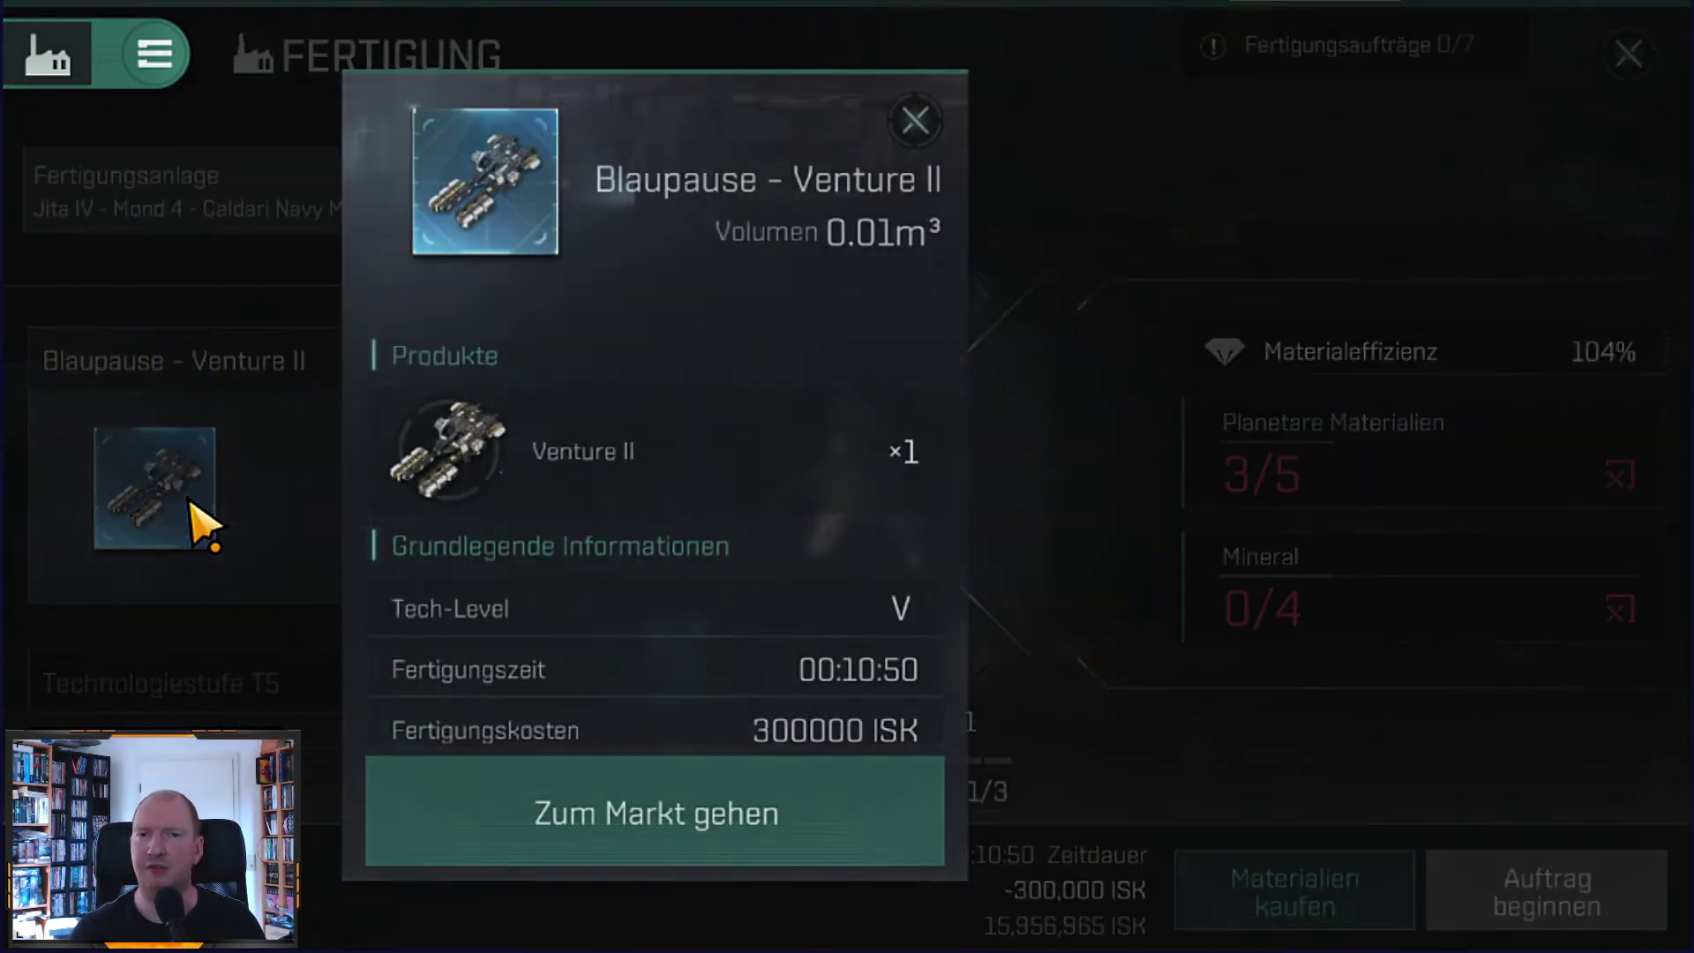
left_click(665, 841)
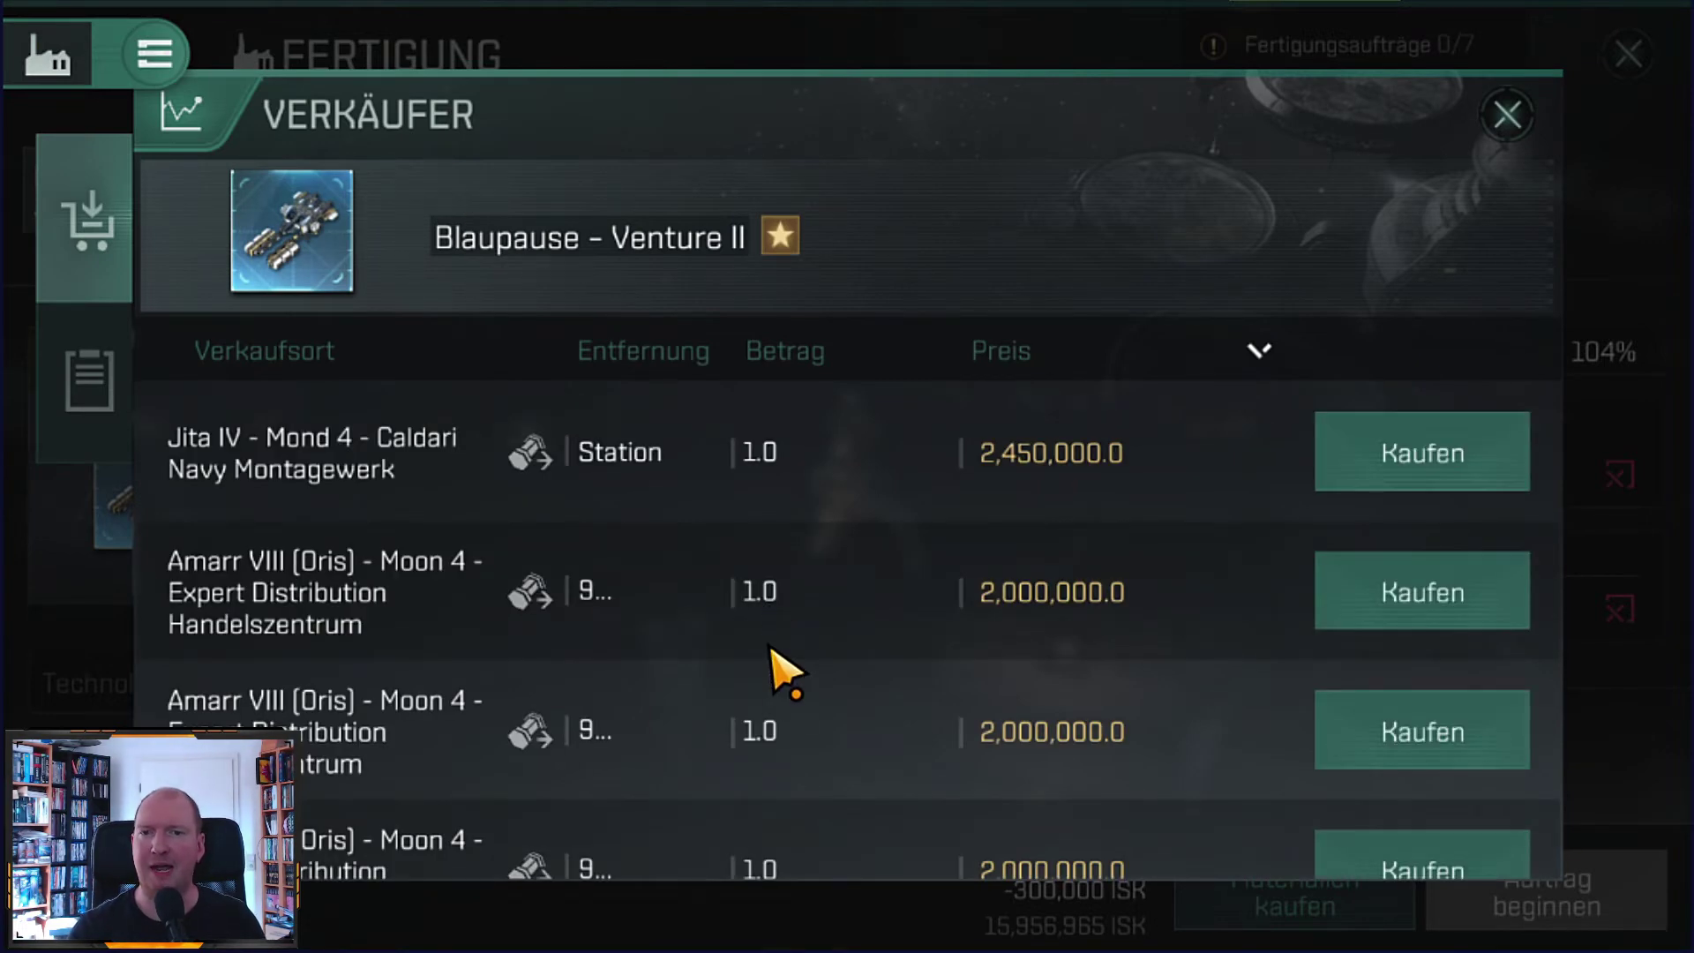
scroll(862, 699, "down", 5)
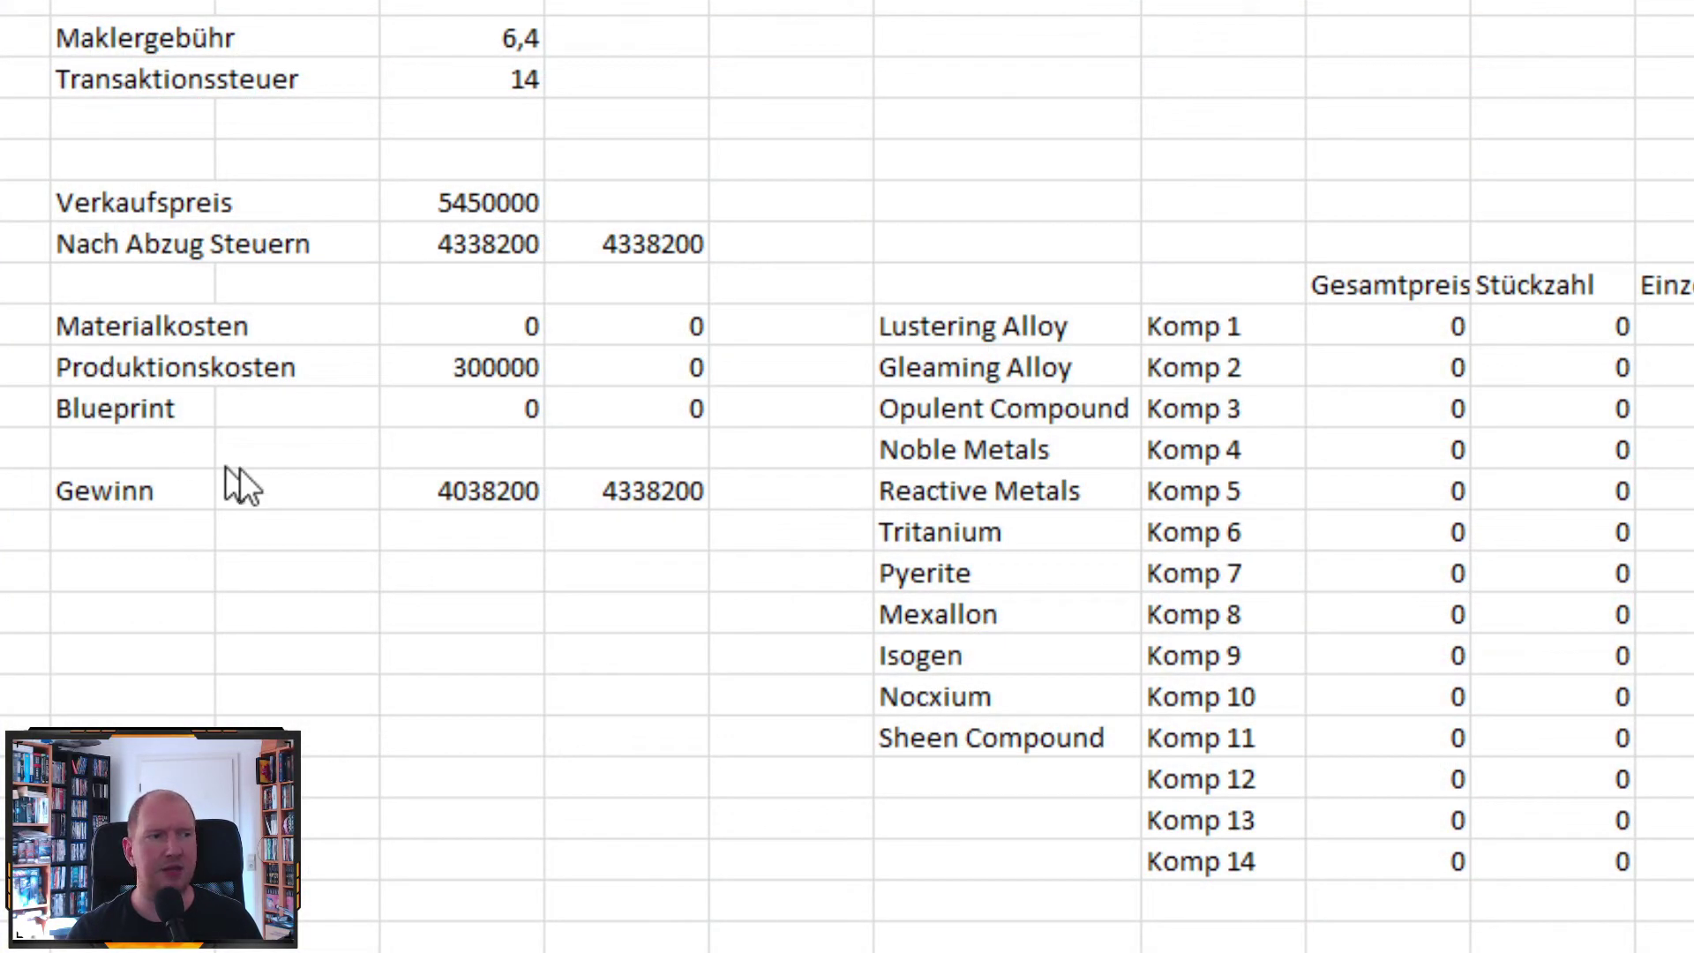
Switch to the profit spreadsheet, set the Blueprint cost to 2100000 and select the Materialkosten value beside its label.
left_click(521, 399)
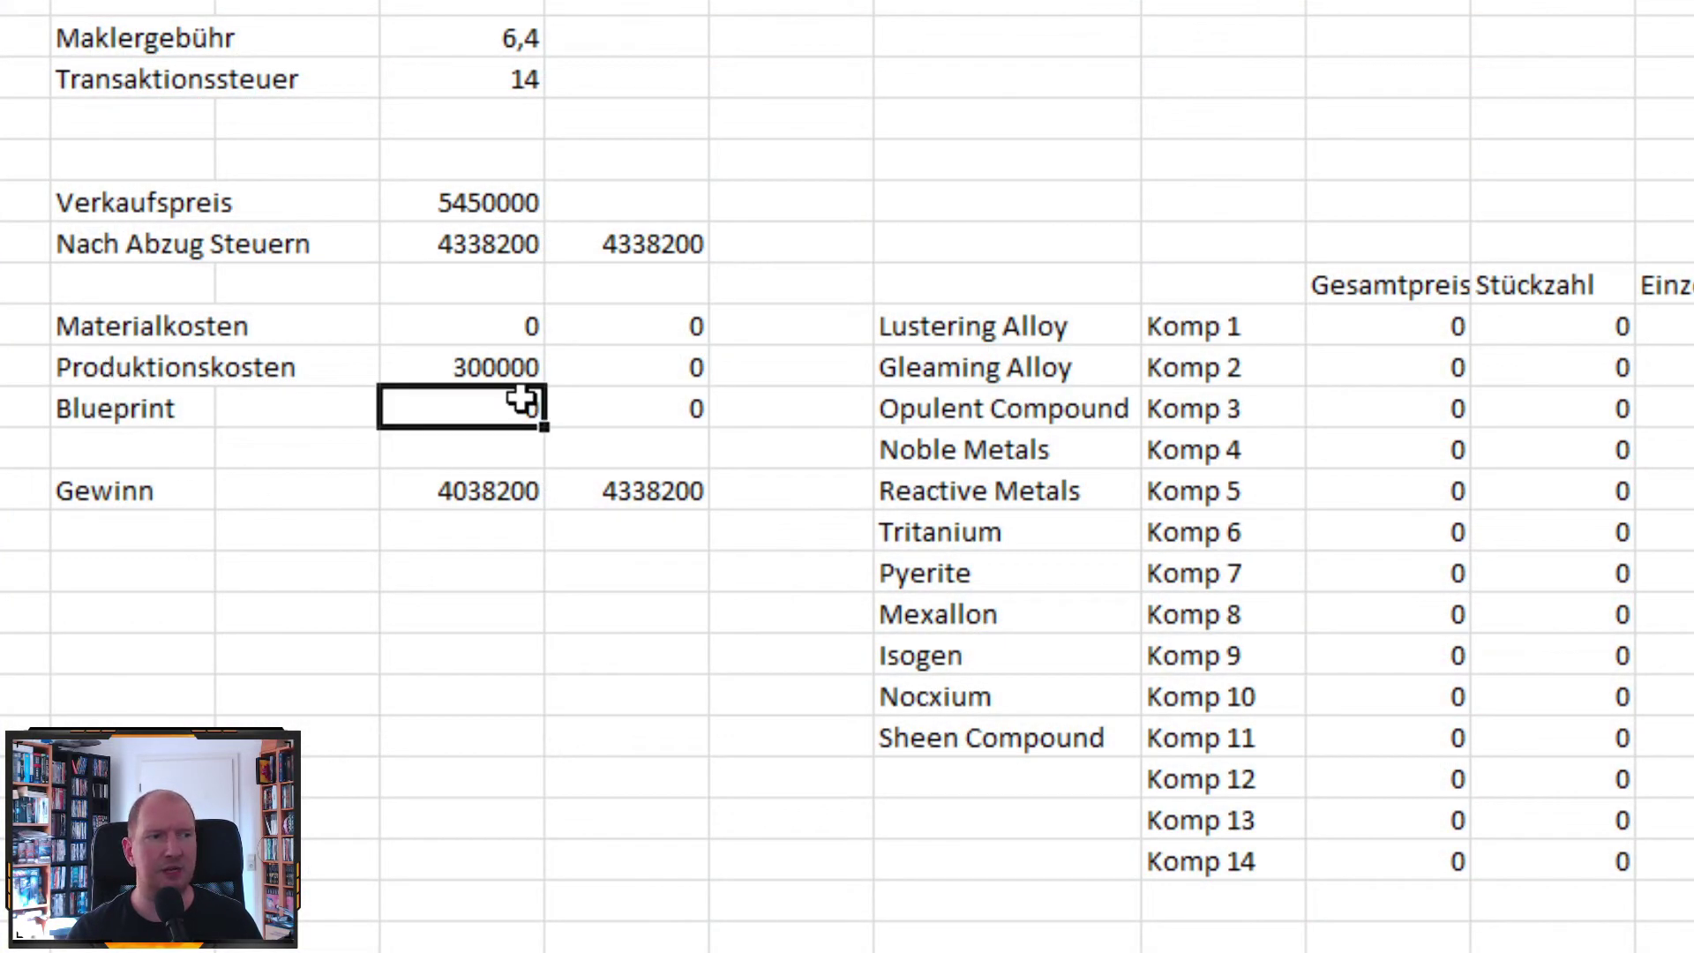
type("2100000")
key("Return")
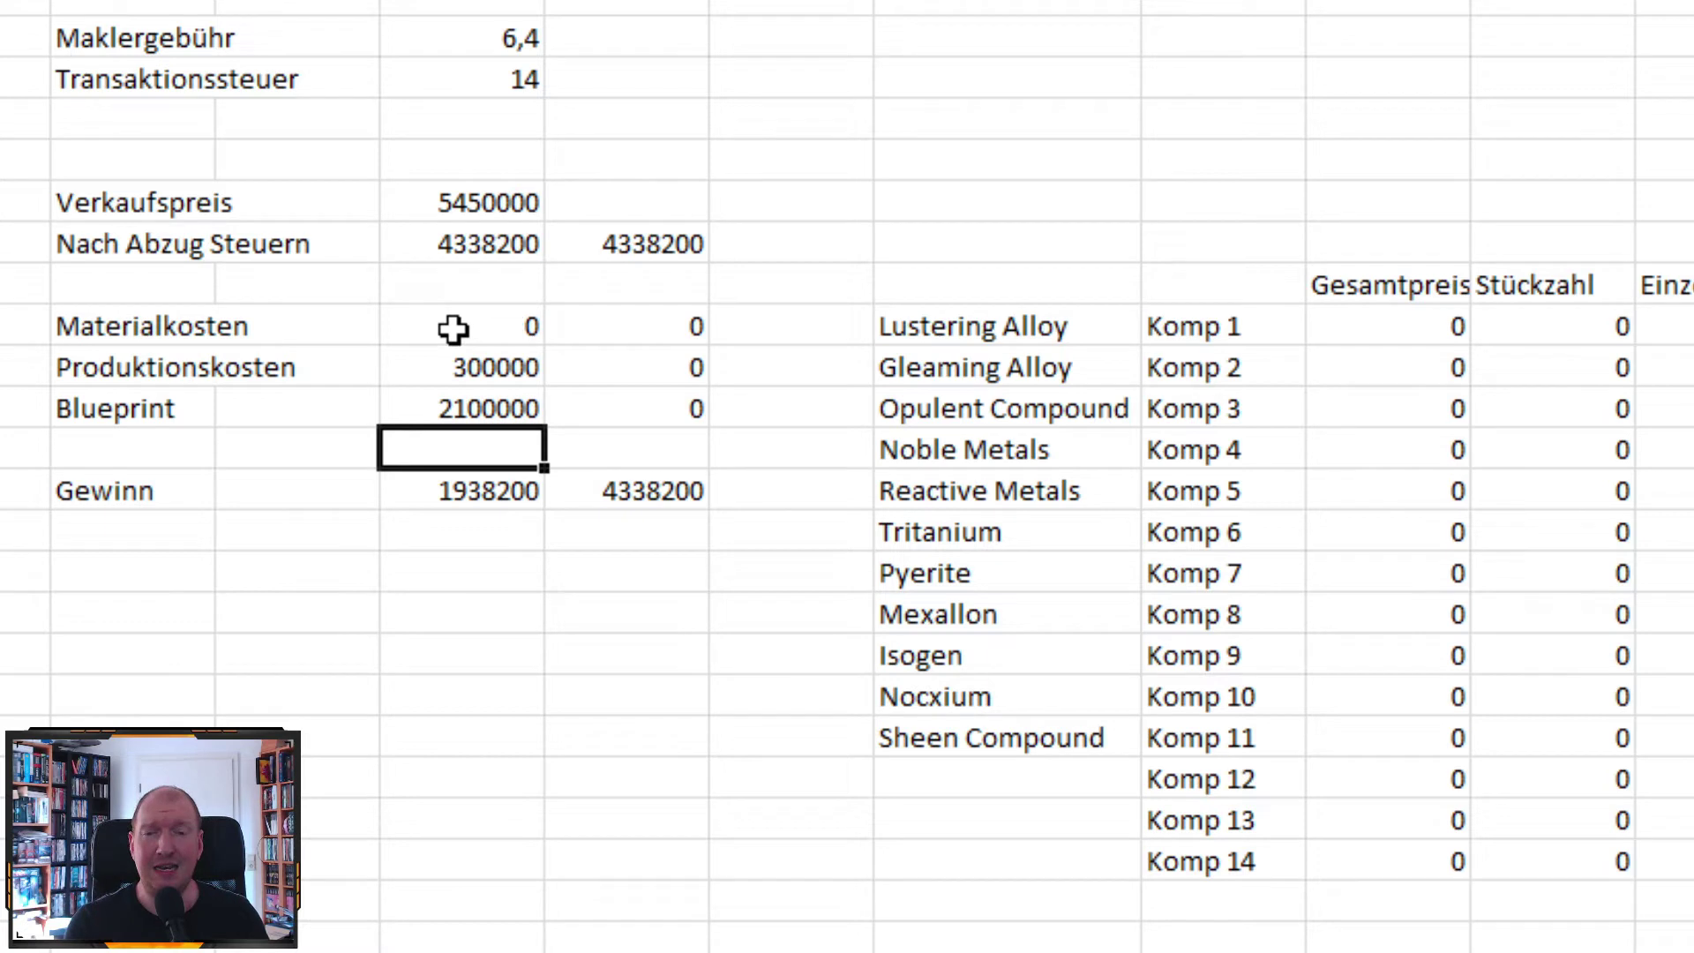
left_click(483, 326)
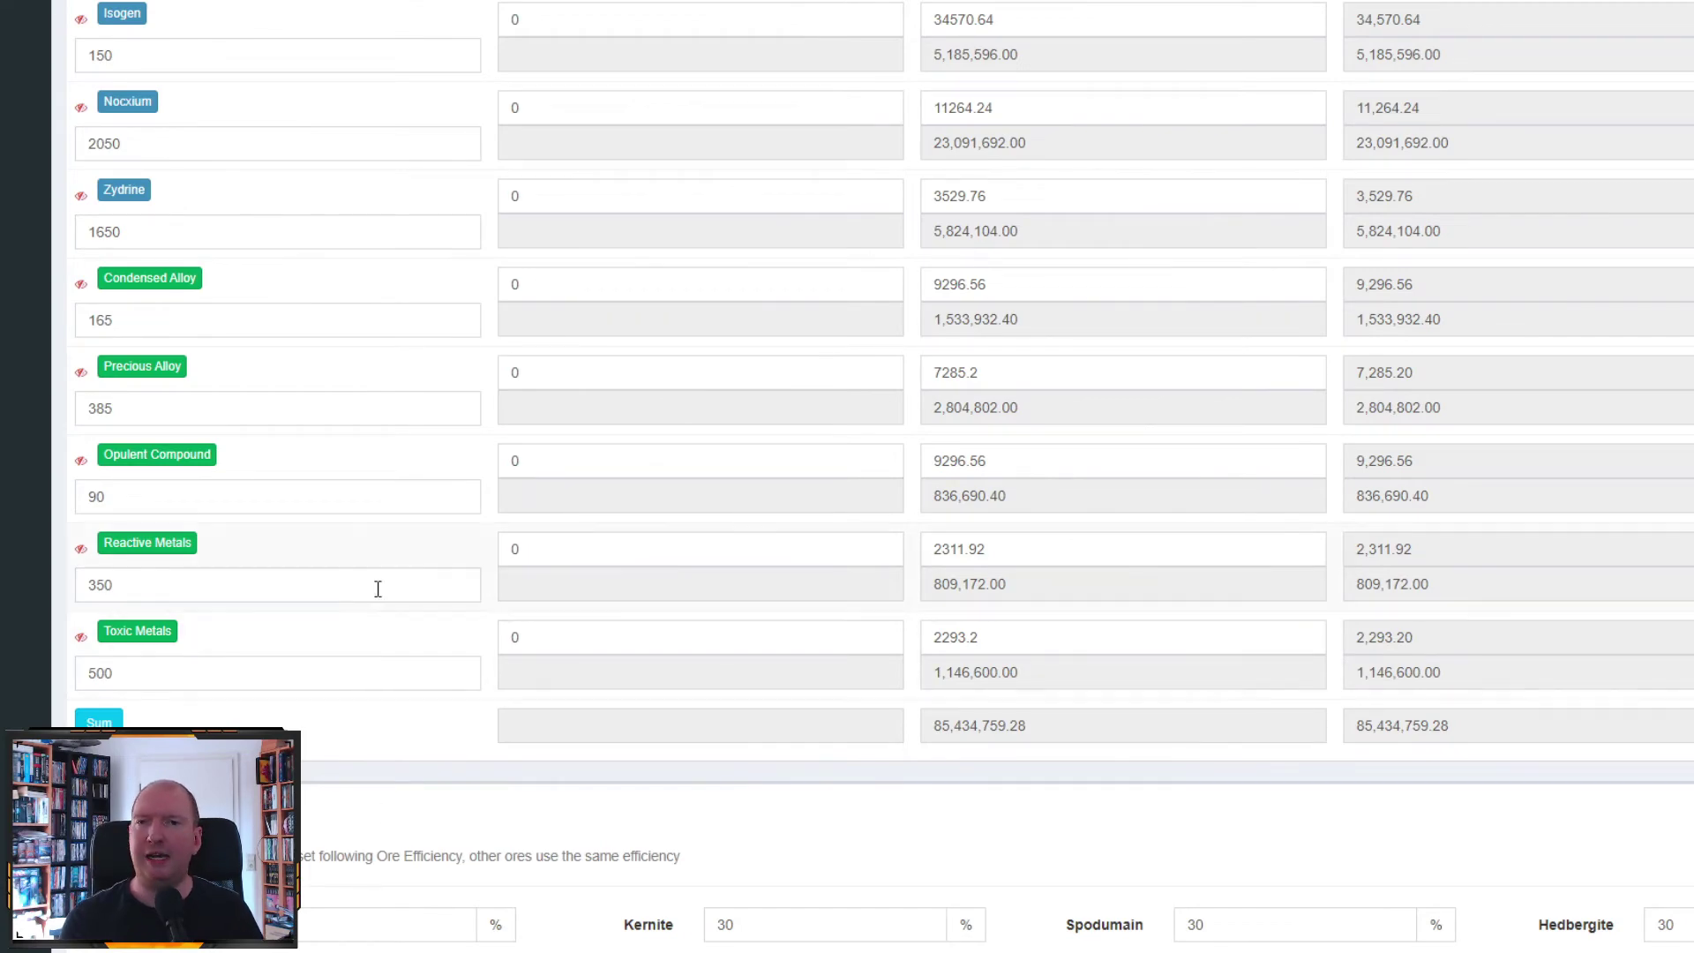
Switch to the iEVE Build Calculator in the browser and choose Venture II as the ship to build.
scroll(388, 592, "up", 2)
scroll(409, 569, "up", 6)
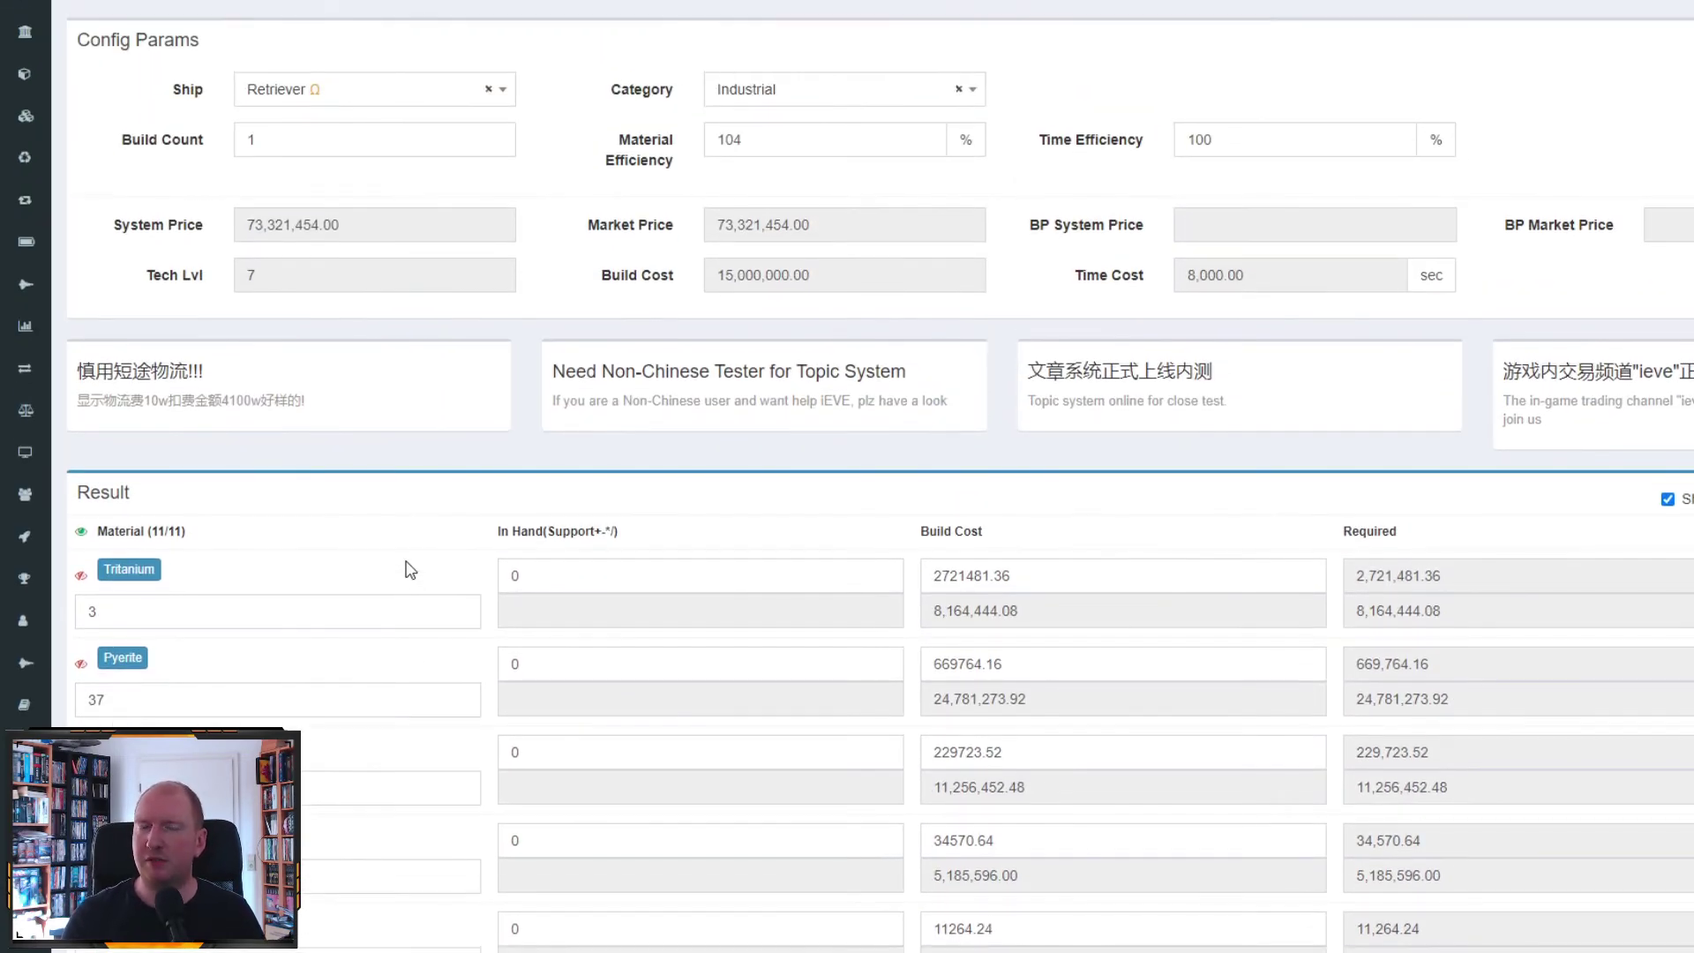
scroll(485, 529, "up", 4)
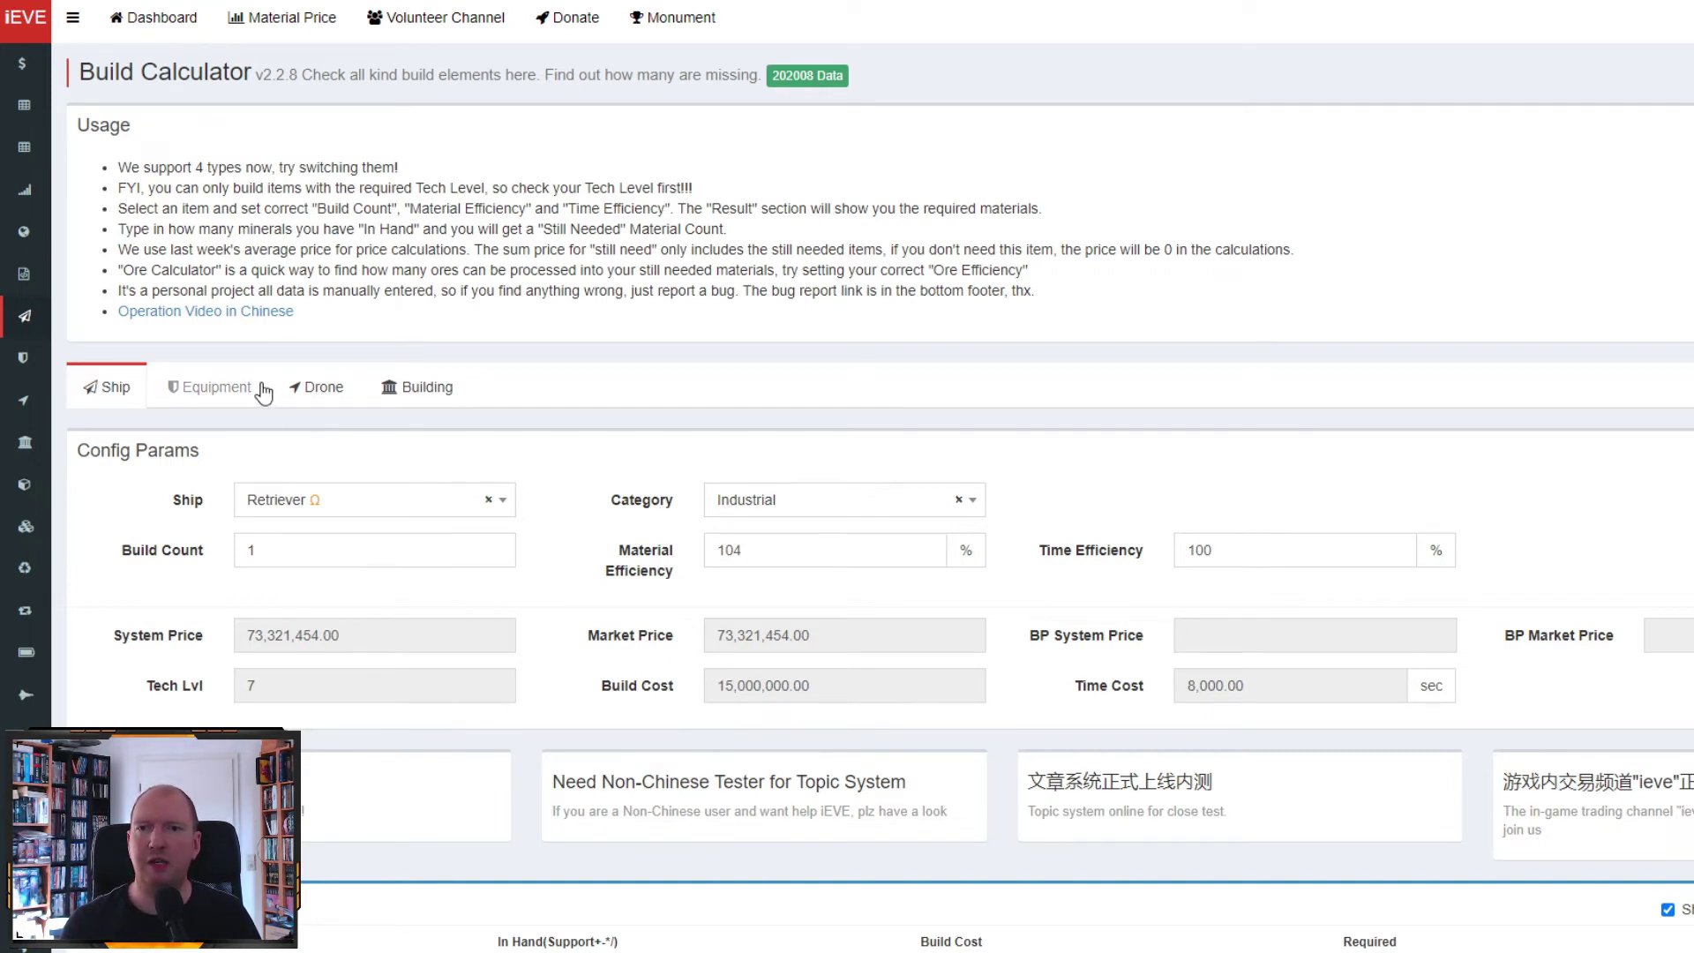
left_click(349, 505)
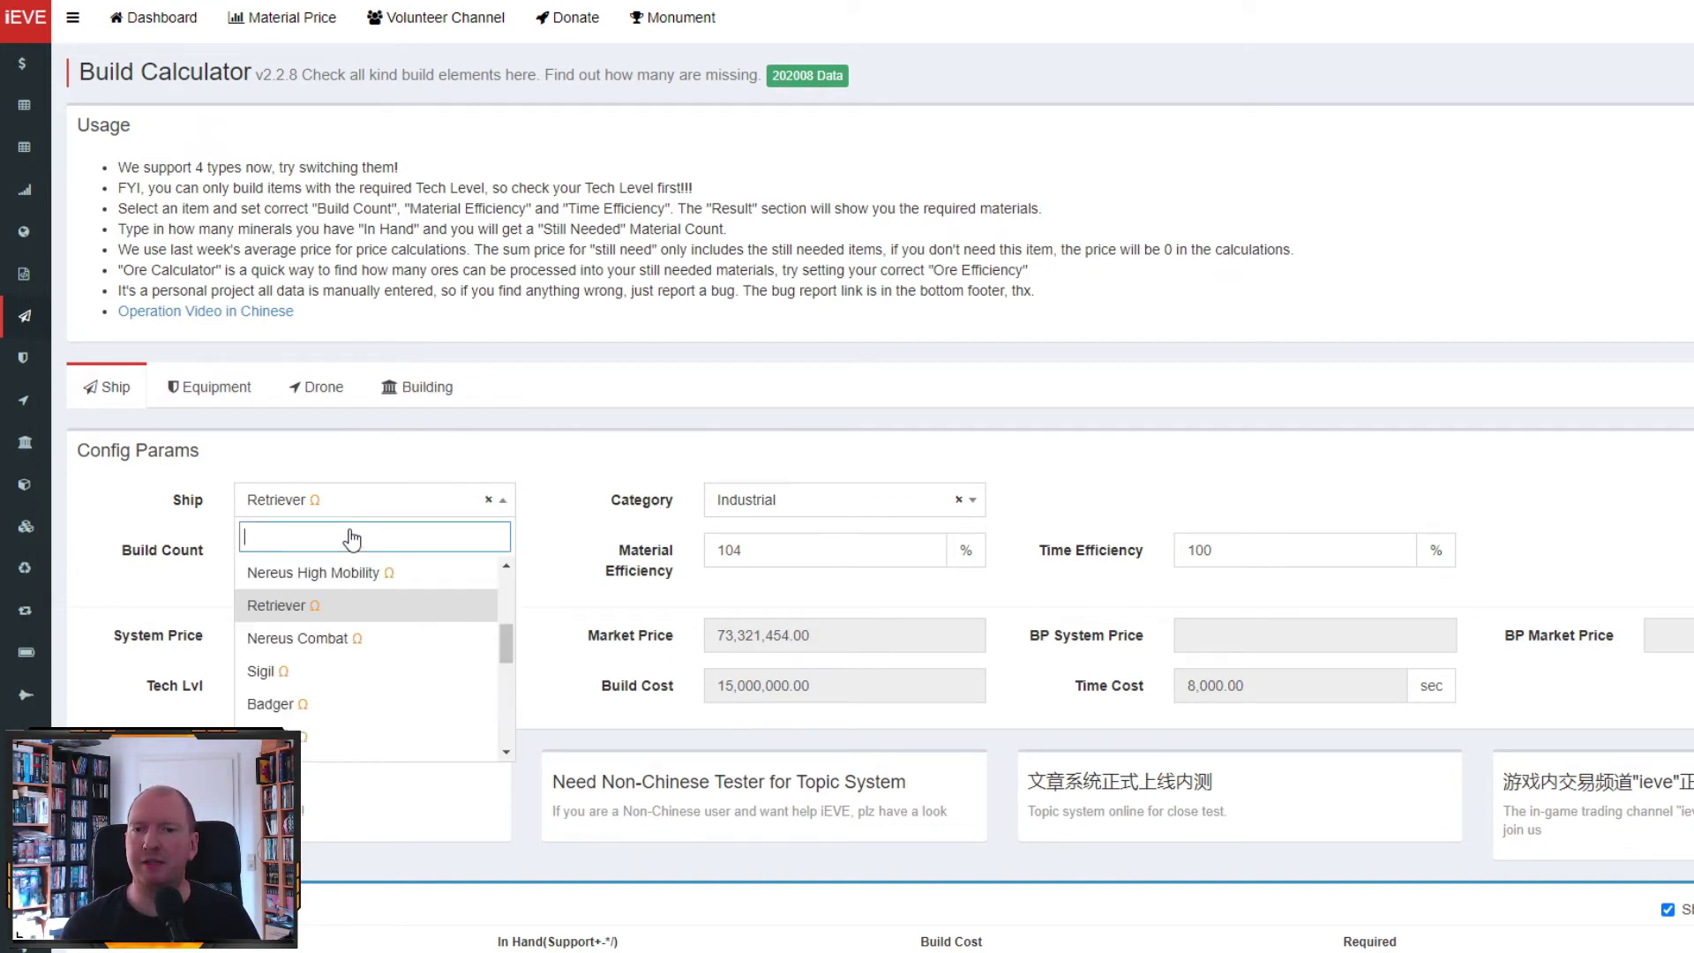
scroll(367, 647, "up", 5)
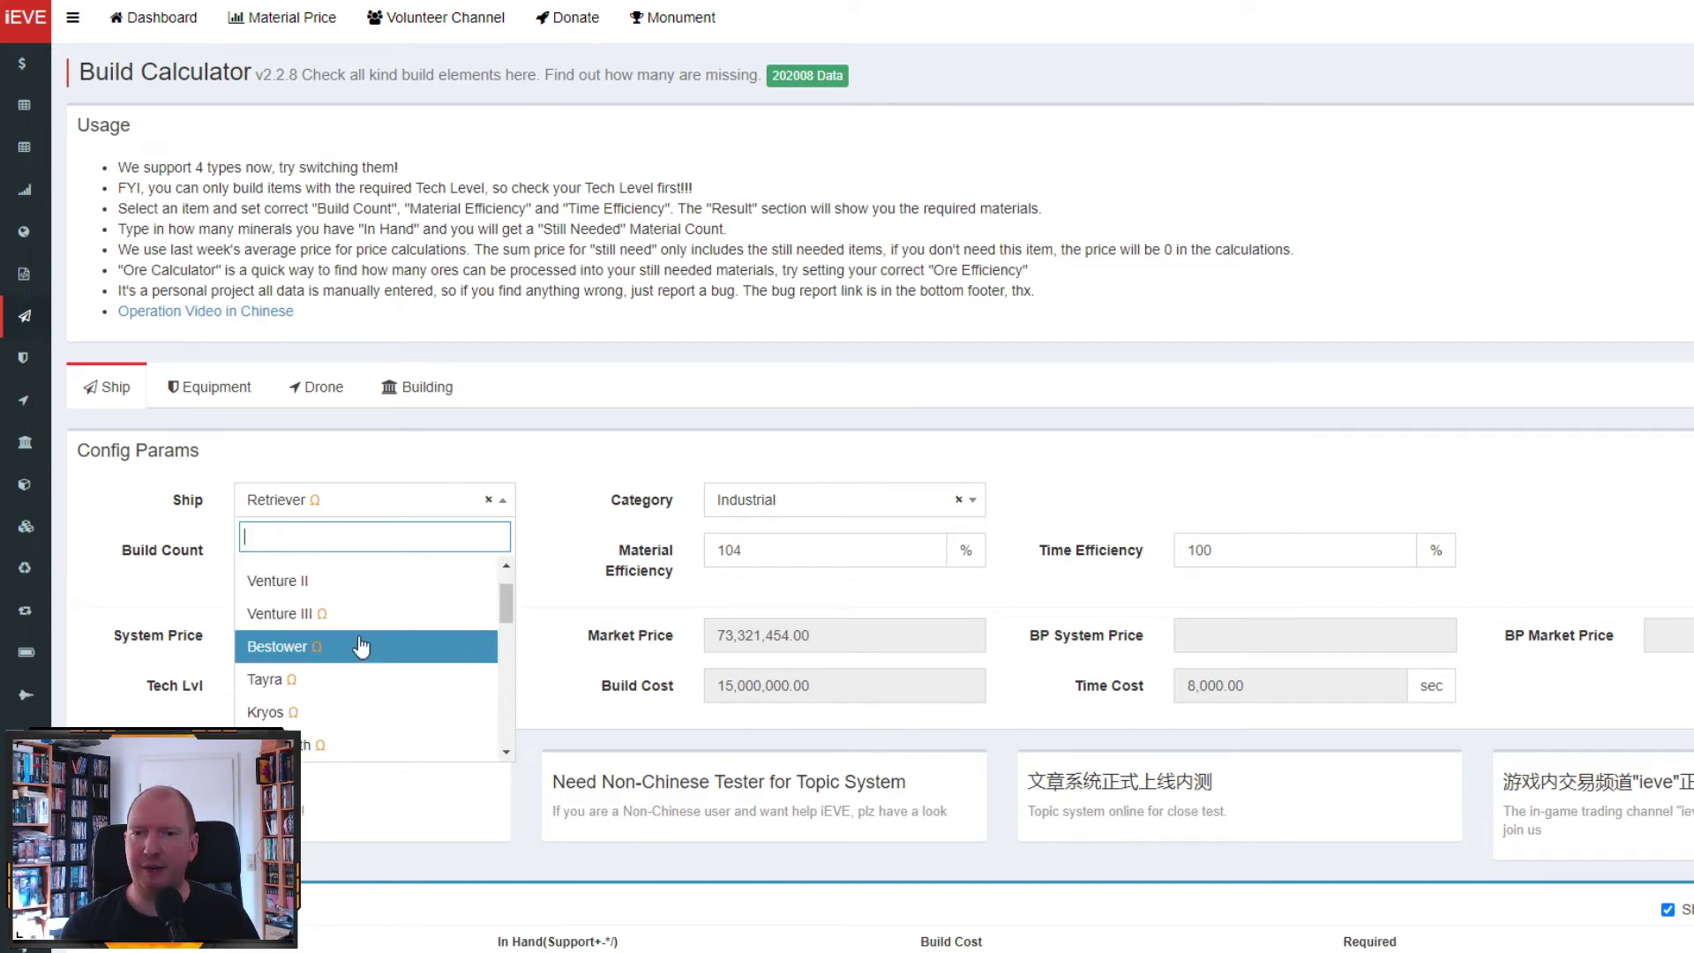
left_click(333, 593)
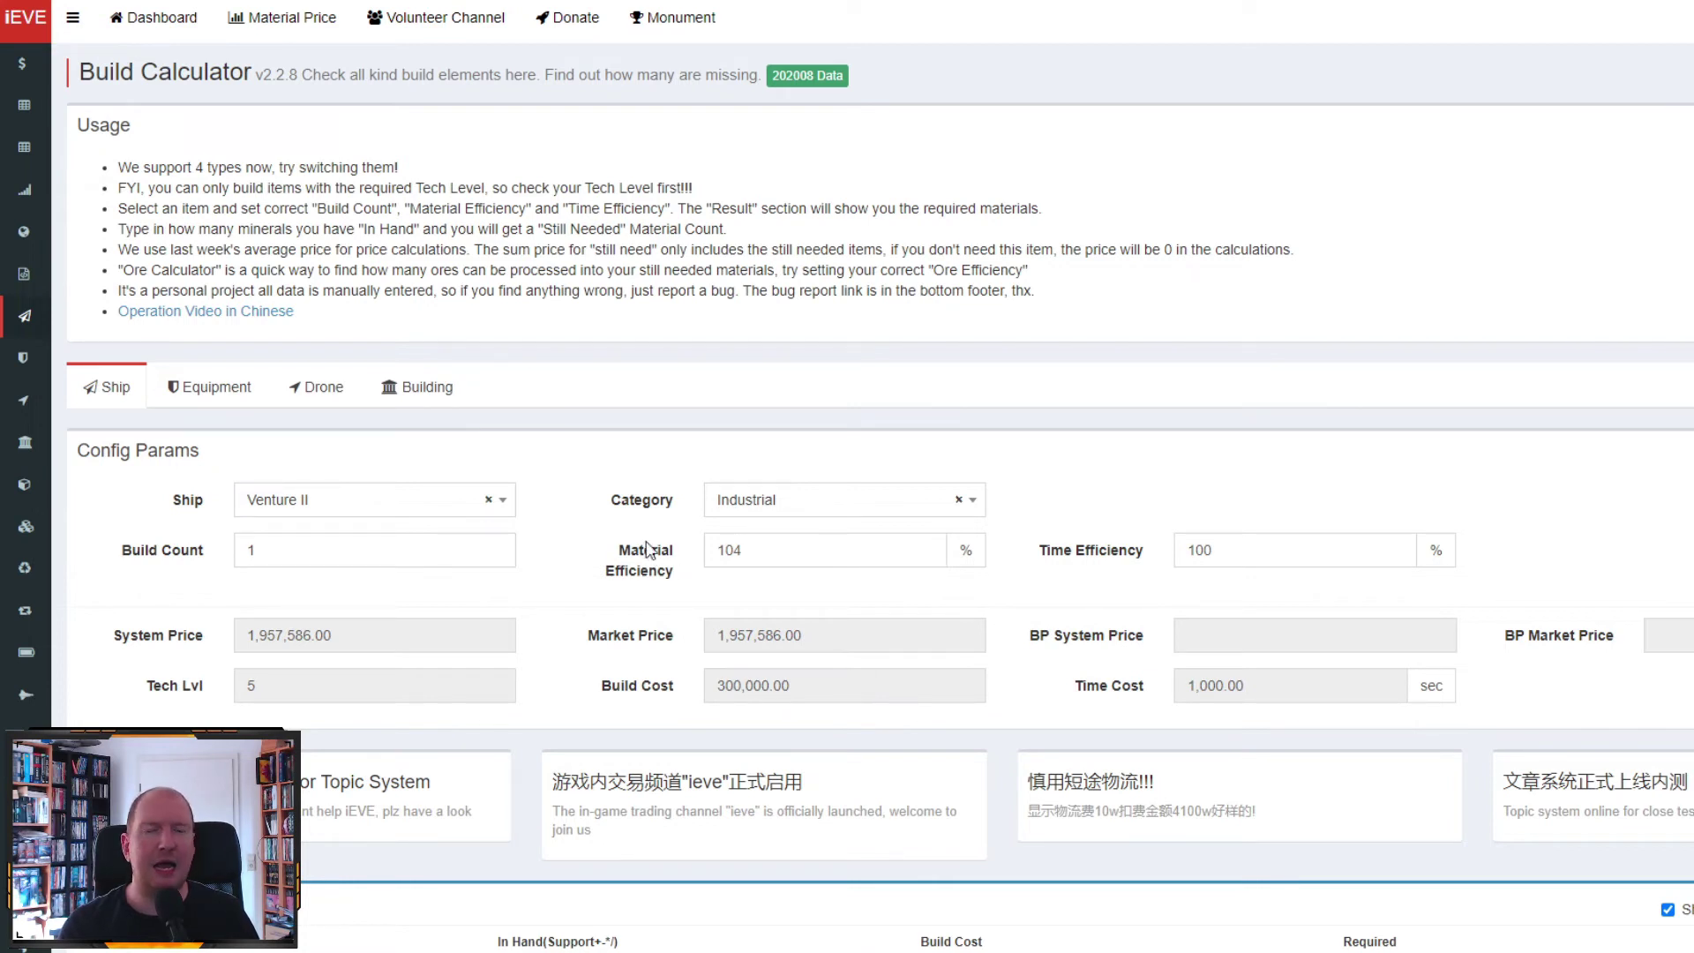
Check the Material Efficiency setting and examine the Venture II's required materials, unit prices and build costs.
left_click(790, 553)
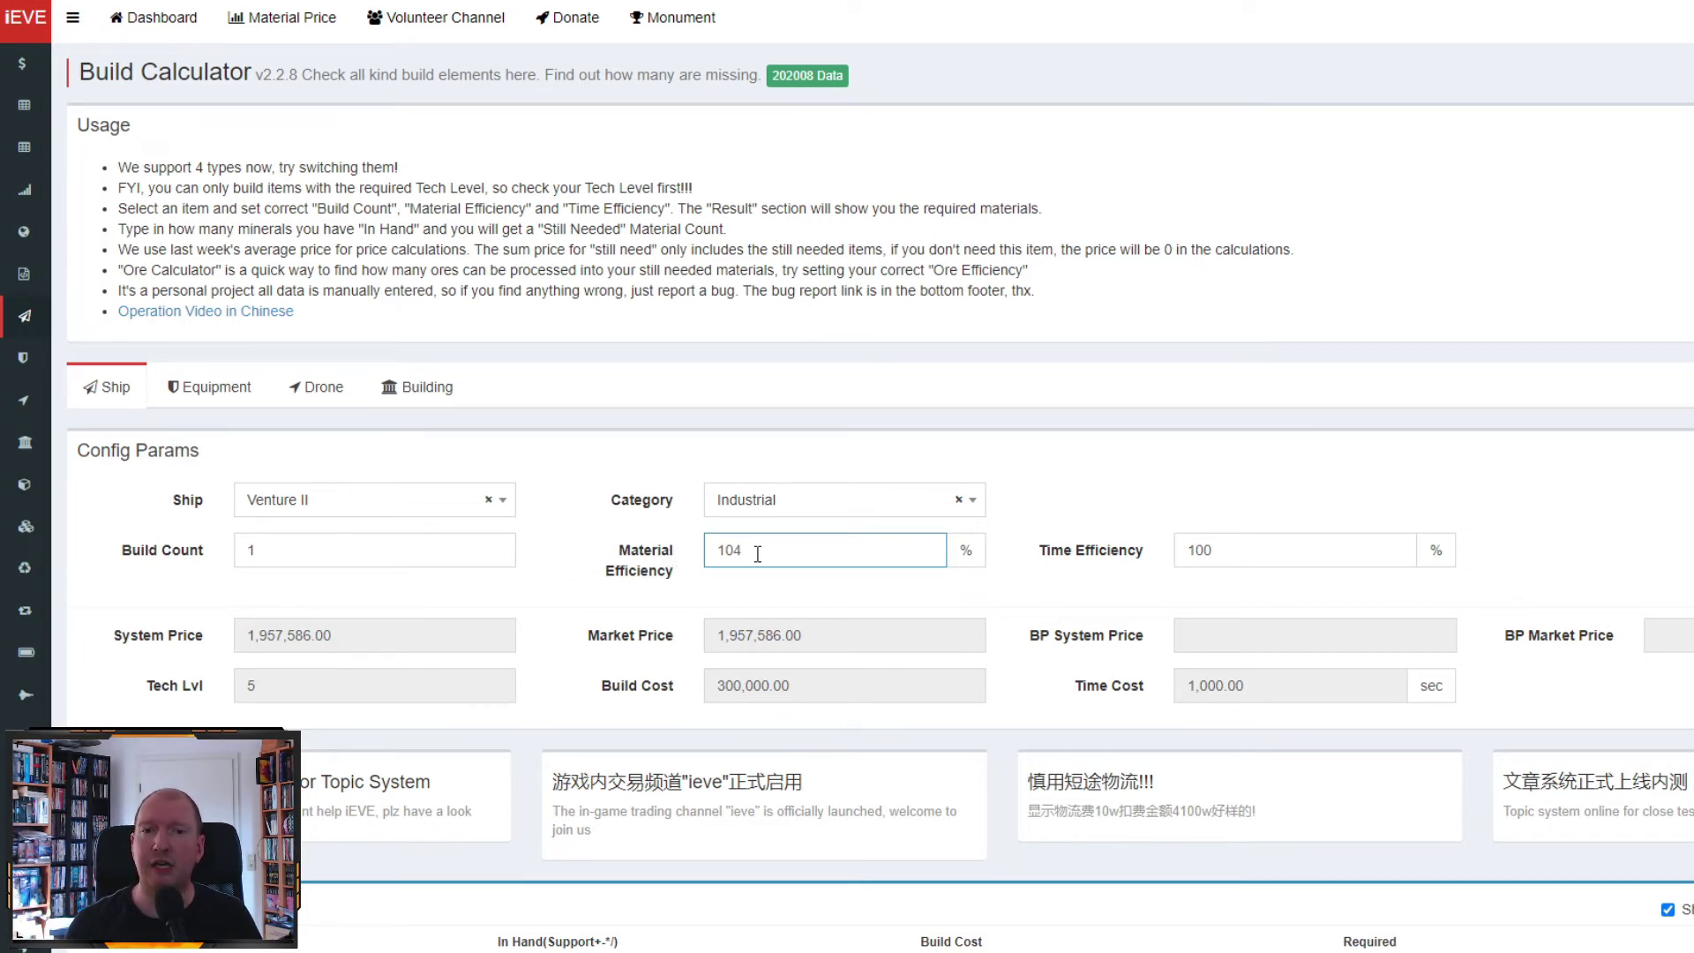
left_click(668, 569)
scroll(600, 559, "down", 7)
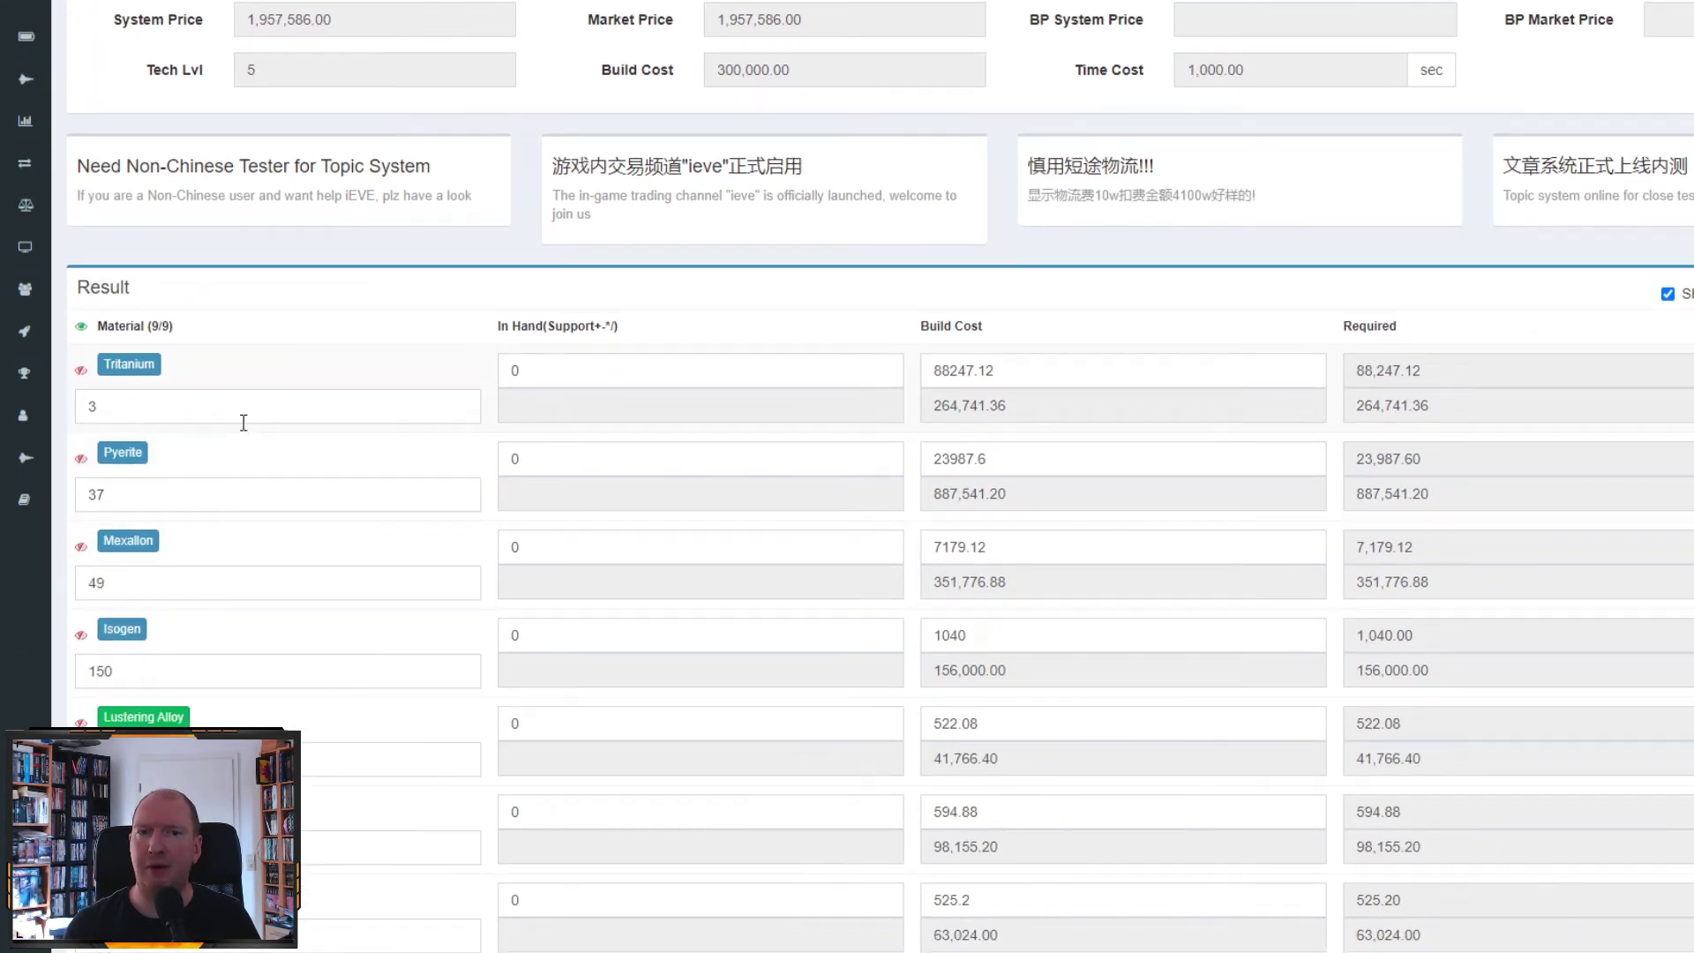
scroll(240, 421, "down", 1)
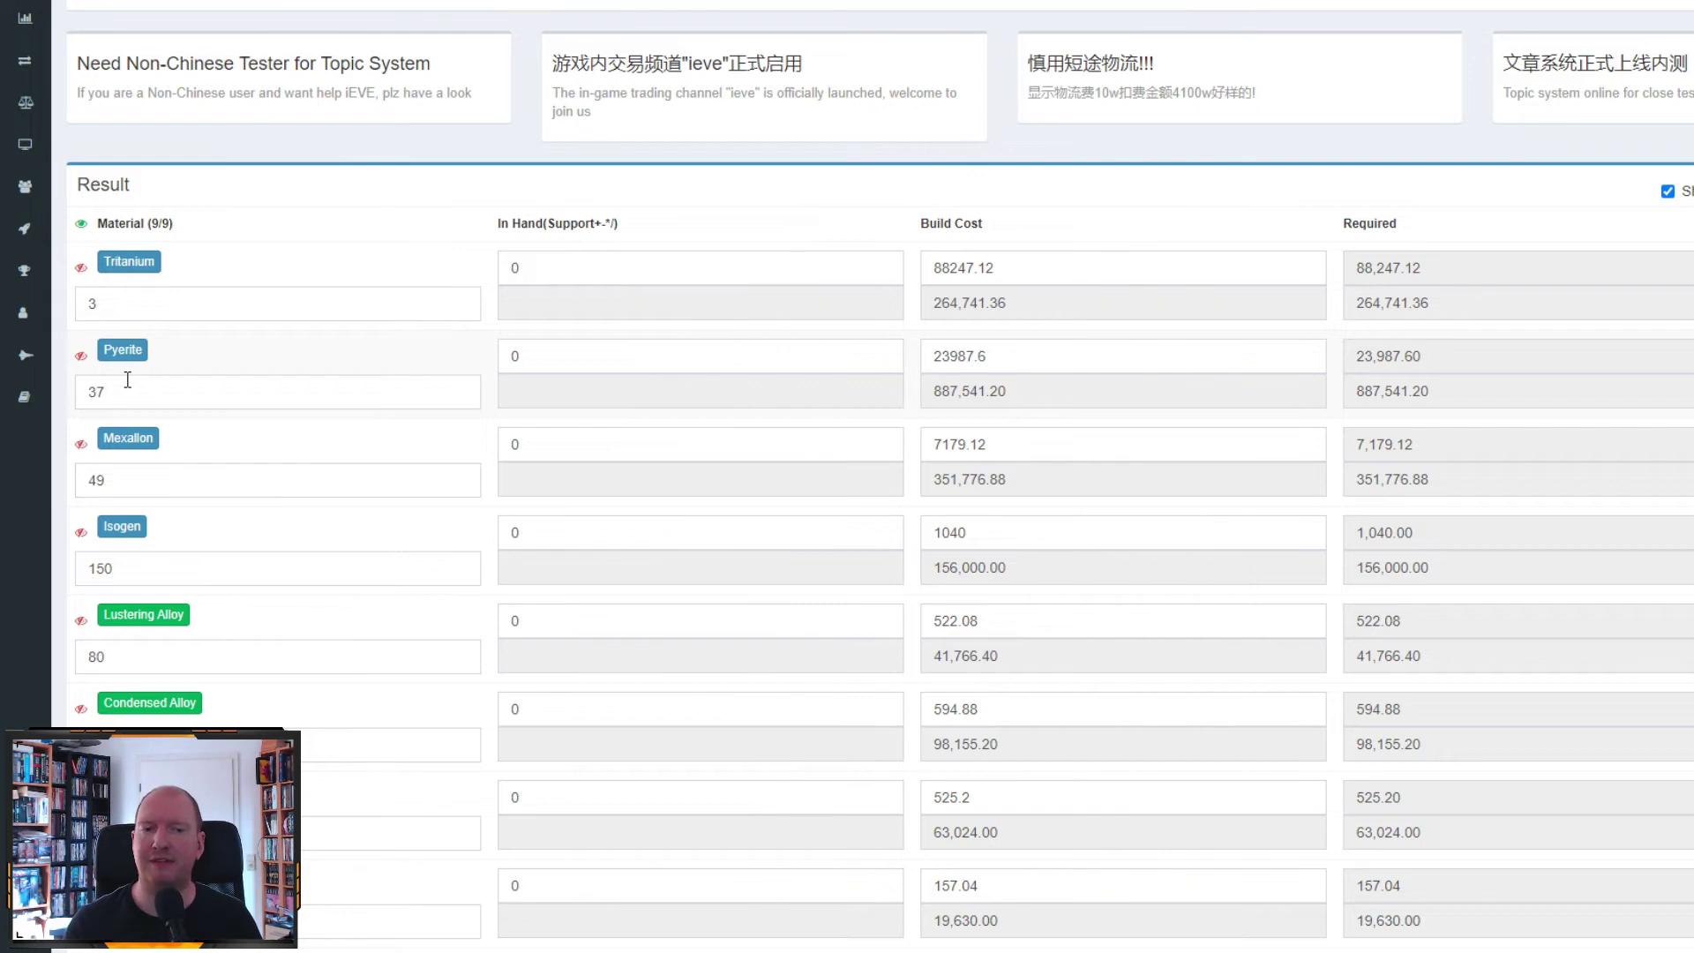
scroll(130, 384, "down", 2)
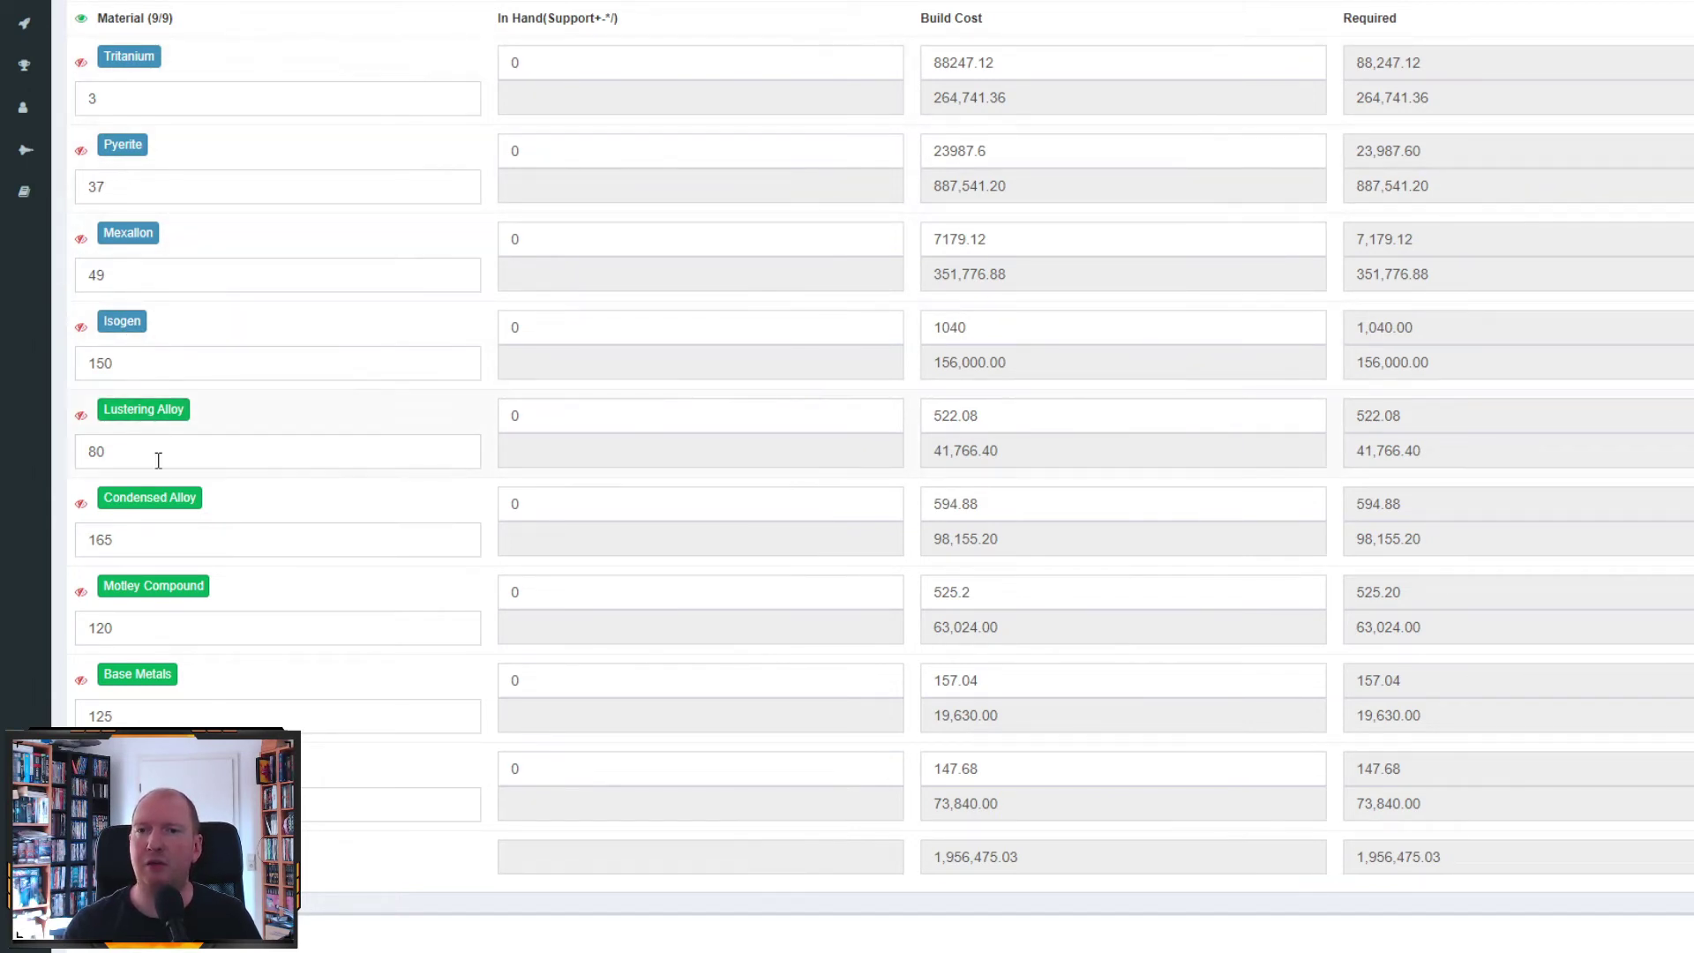
Examine the rest of the Venture II's material list, its summed build cost and the Material Efficiency setting.
scroll(157, 457, "down", 1)
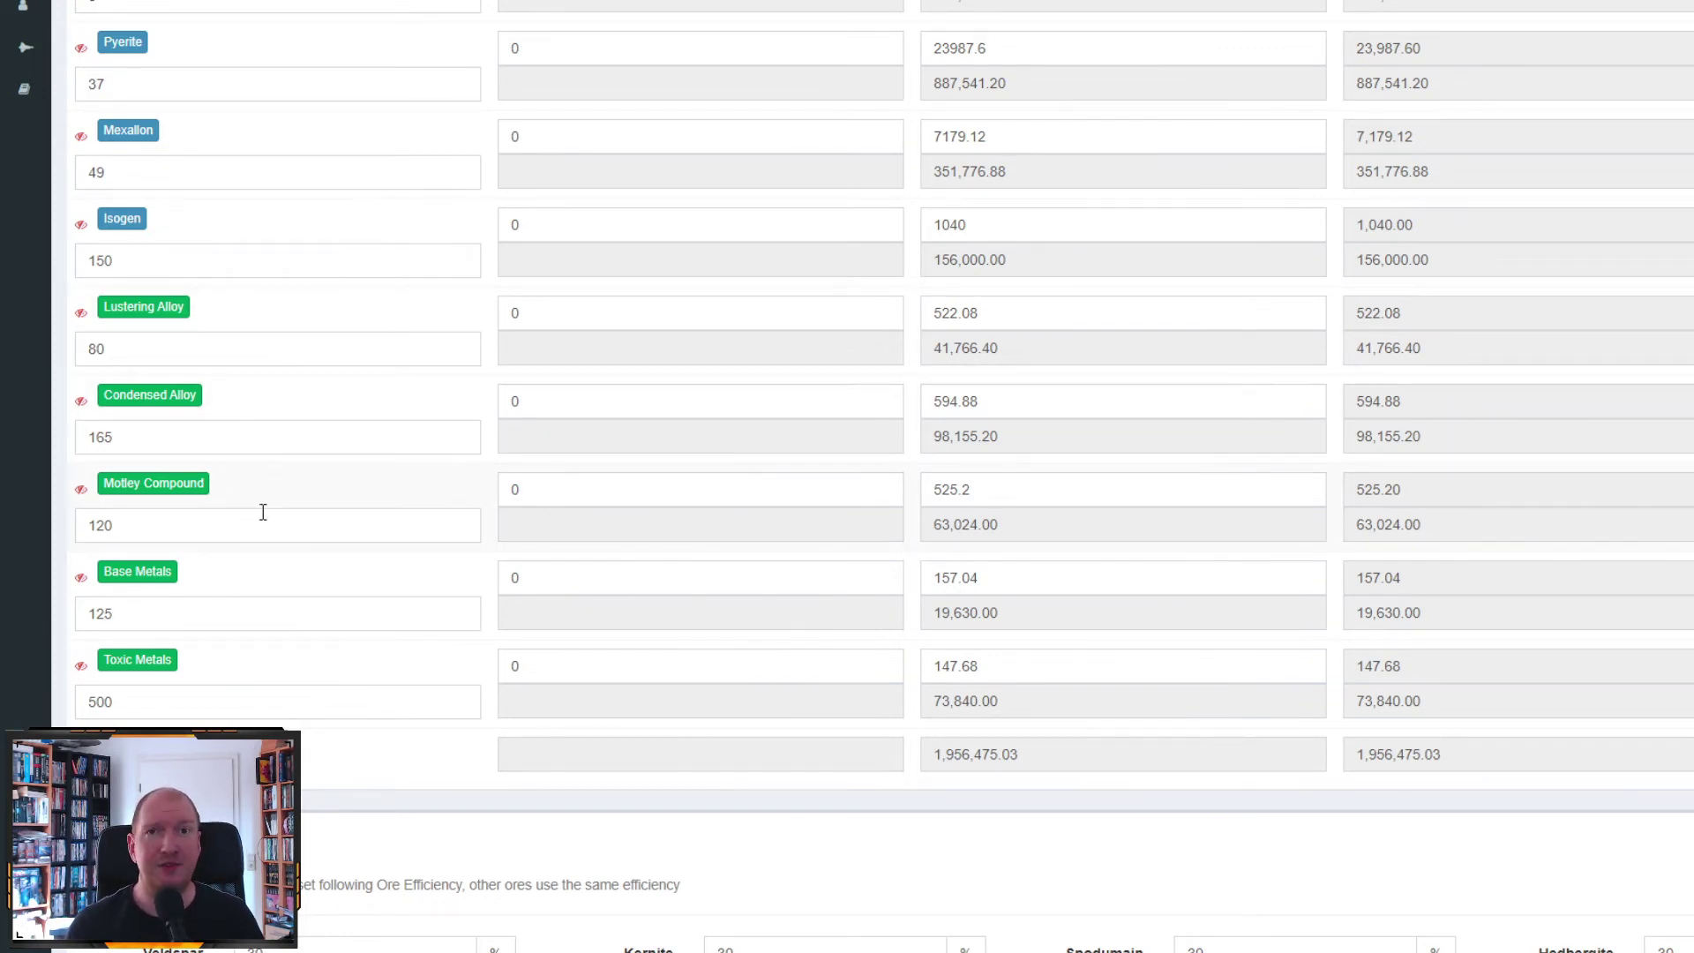
scroll(369, 578, "down", 1)
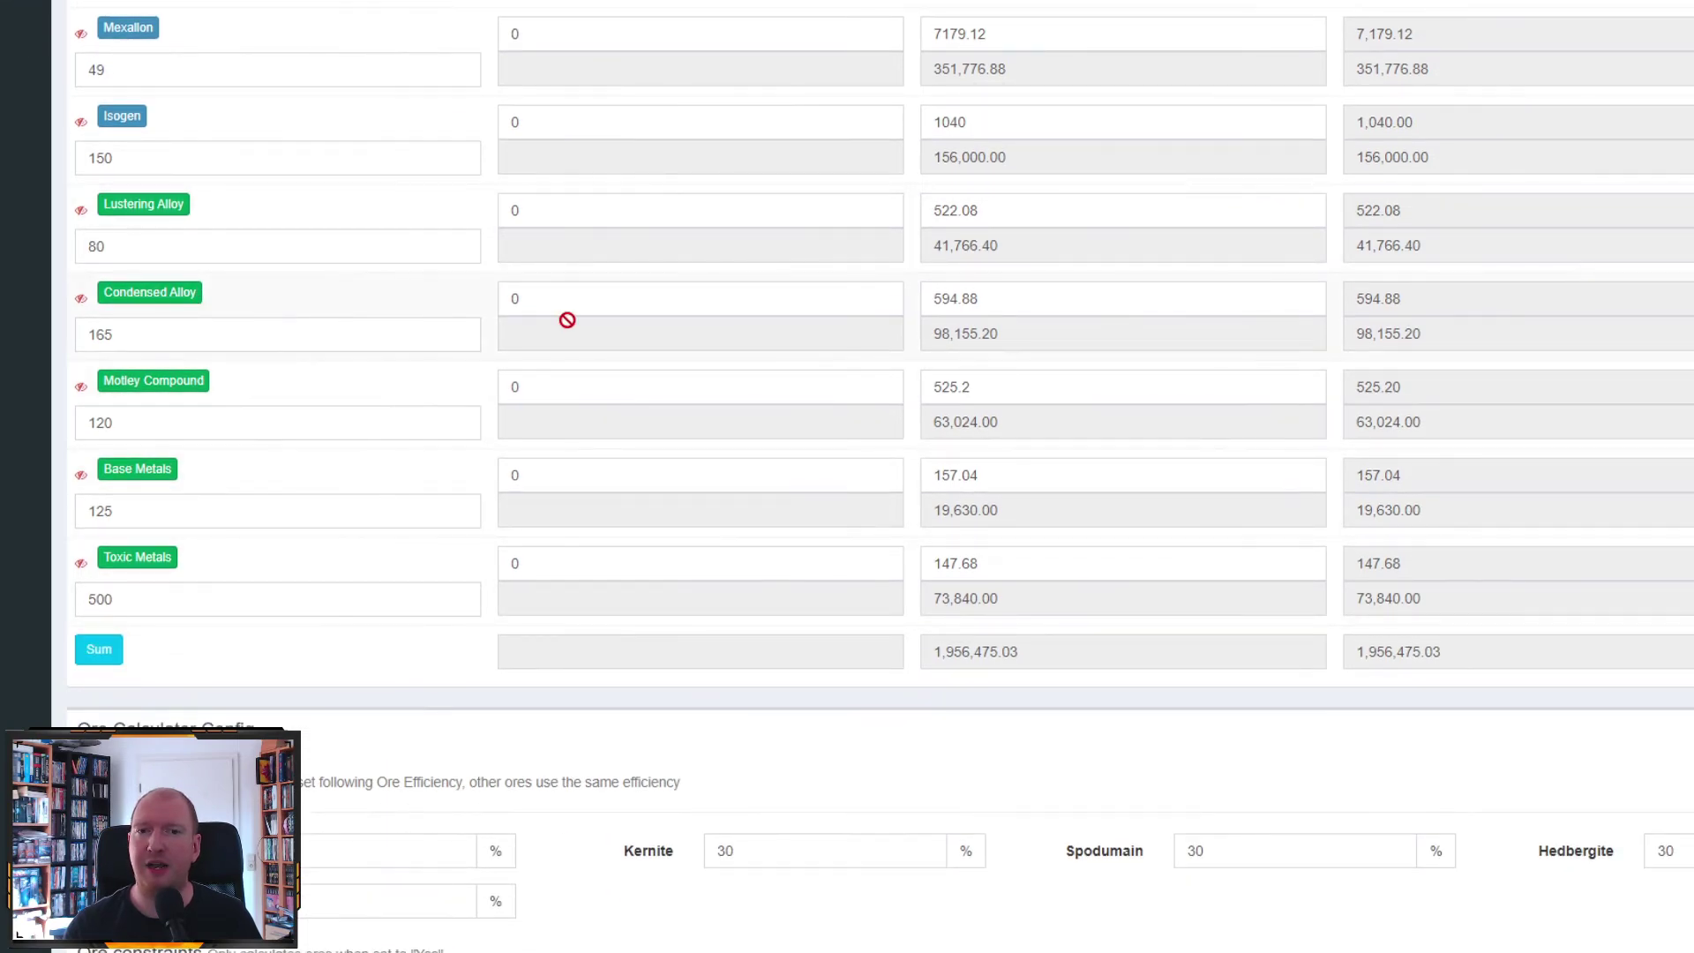
scroll(567, 325, "up", 6)
scroll(392, 304, "up", 5)
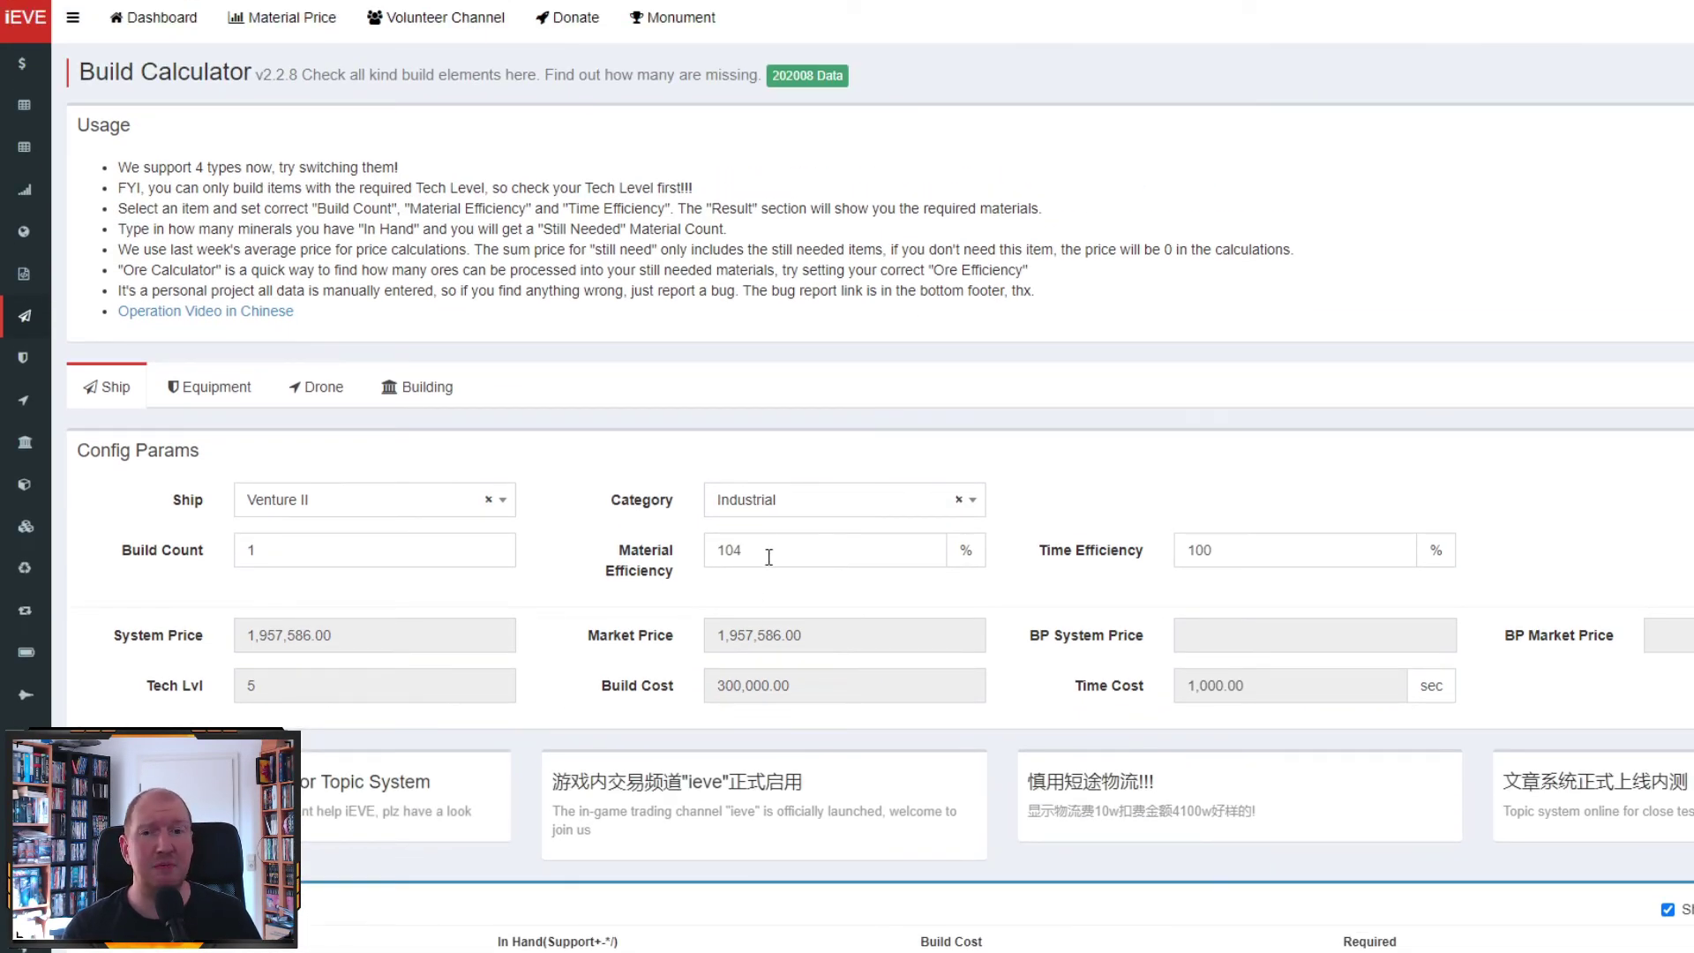
scroll(724, 551, "down", 10)
scroll(670, 549, "down", 5)
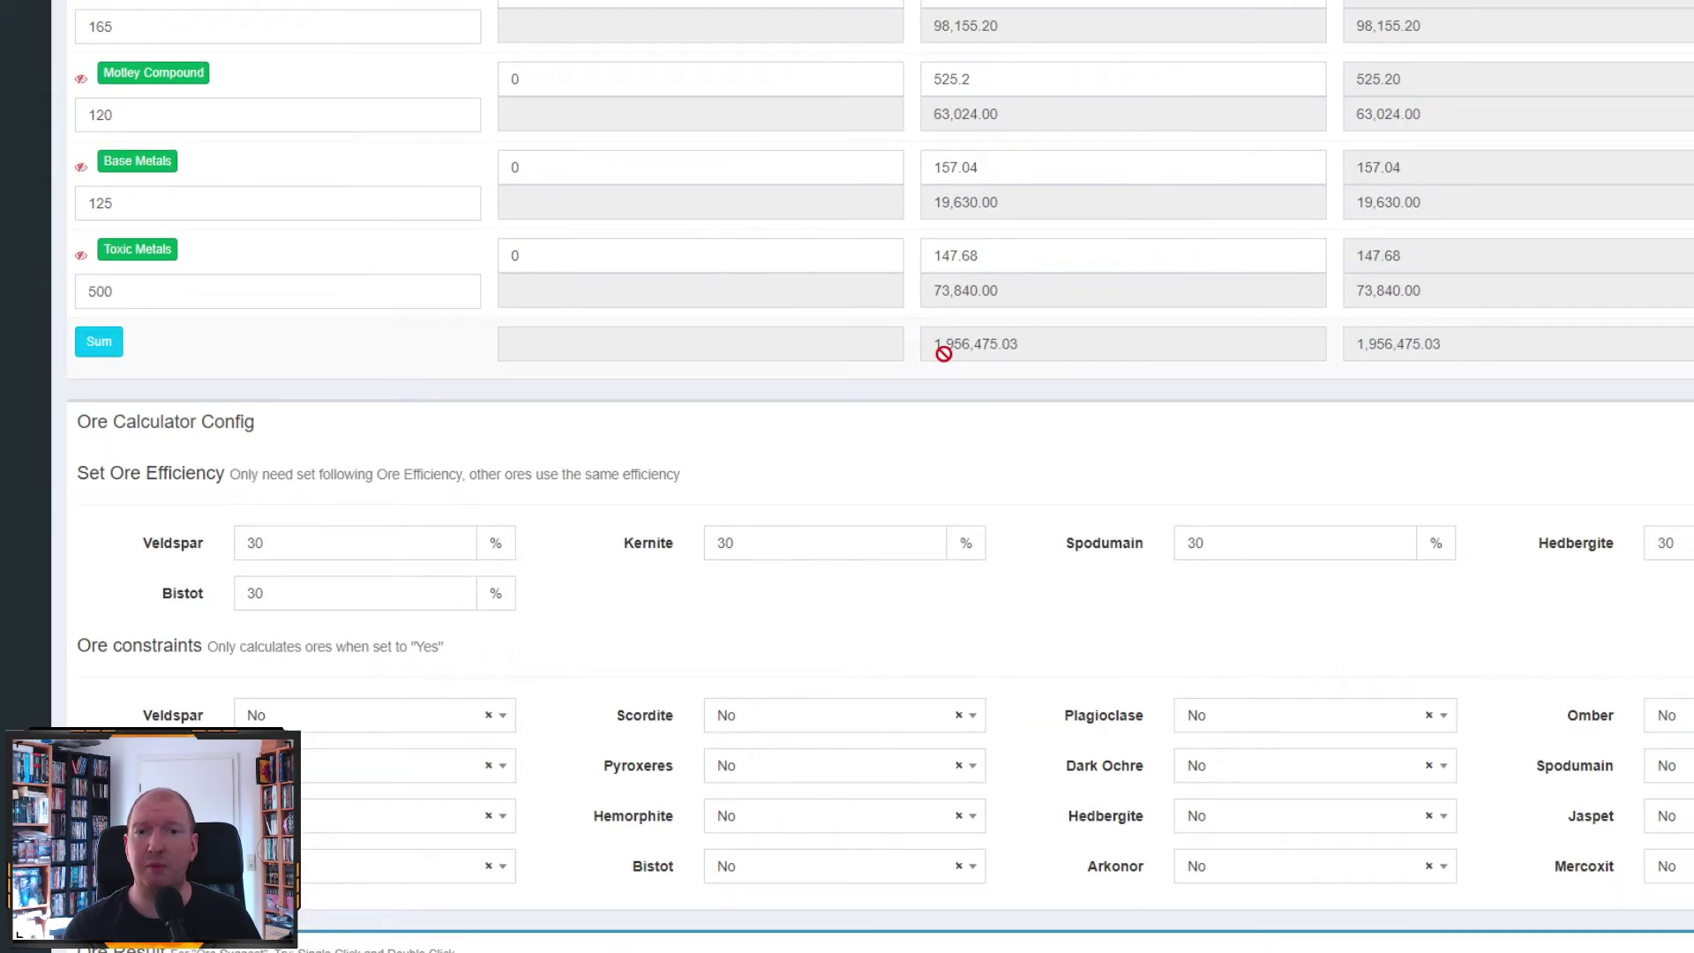
scroll(953, 362, "up", 2)
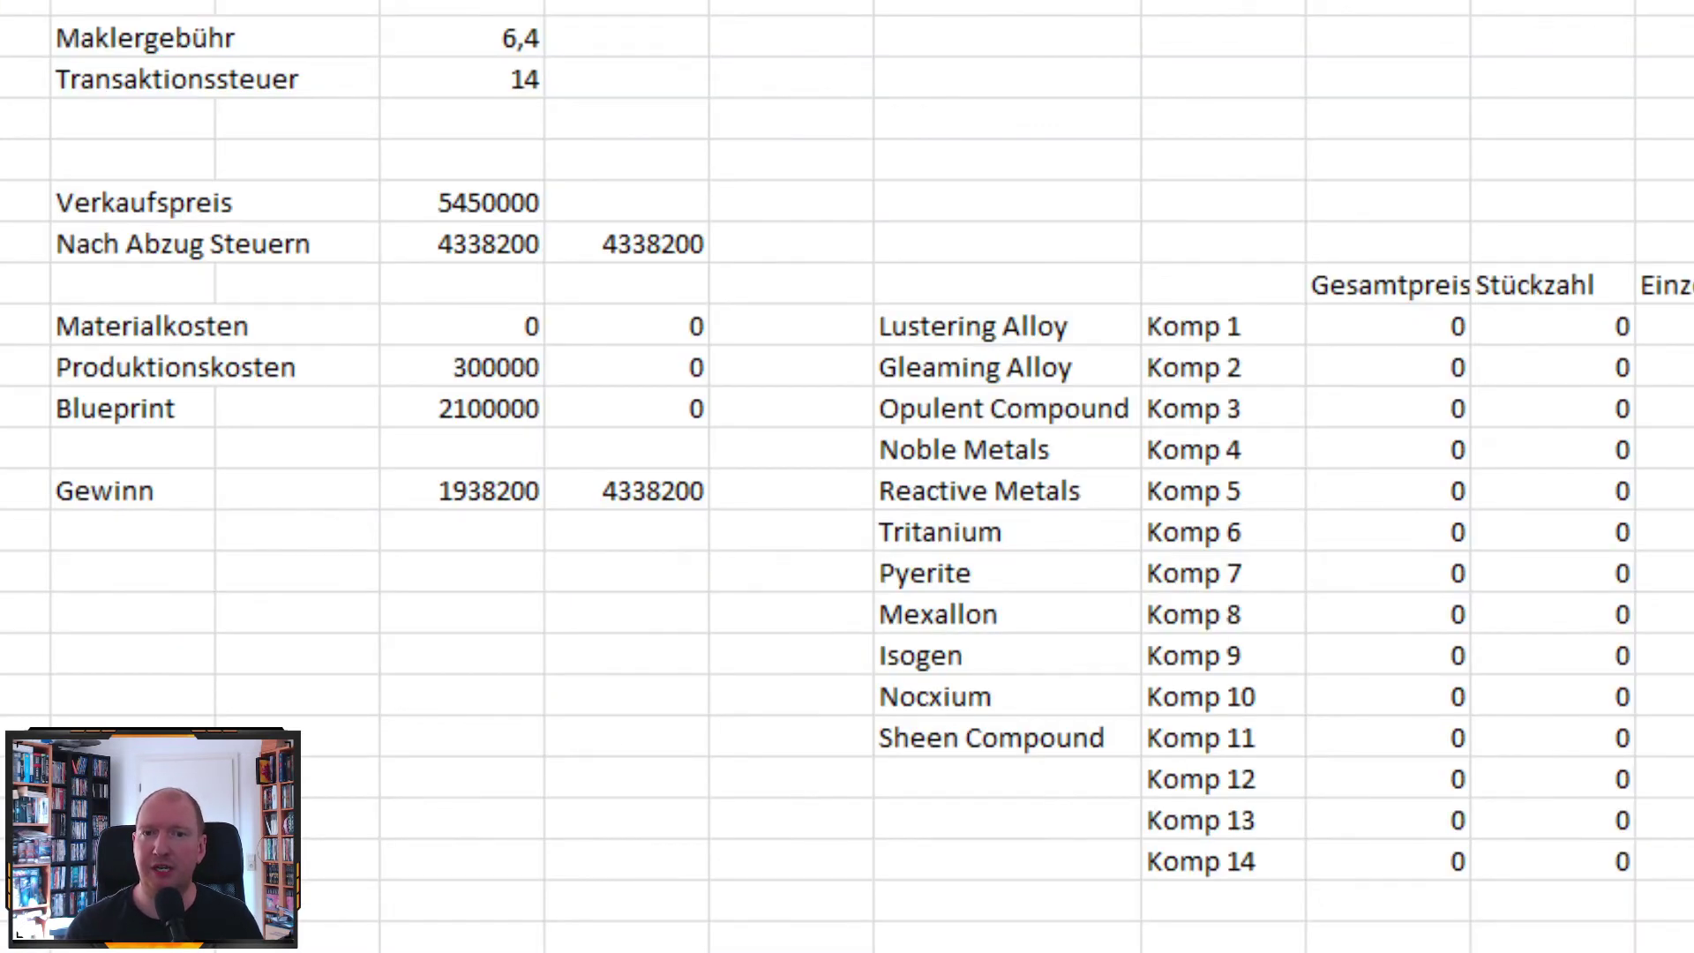
Switch to the profit spreadsheet and set Materialkosten to 1965000.
left_click(450, 327)
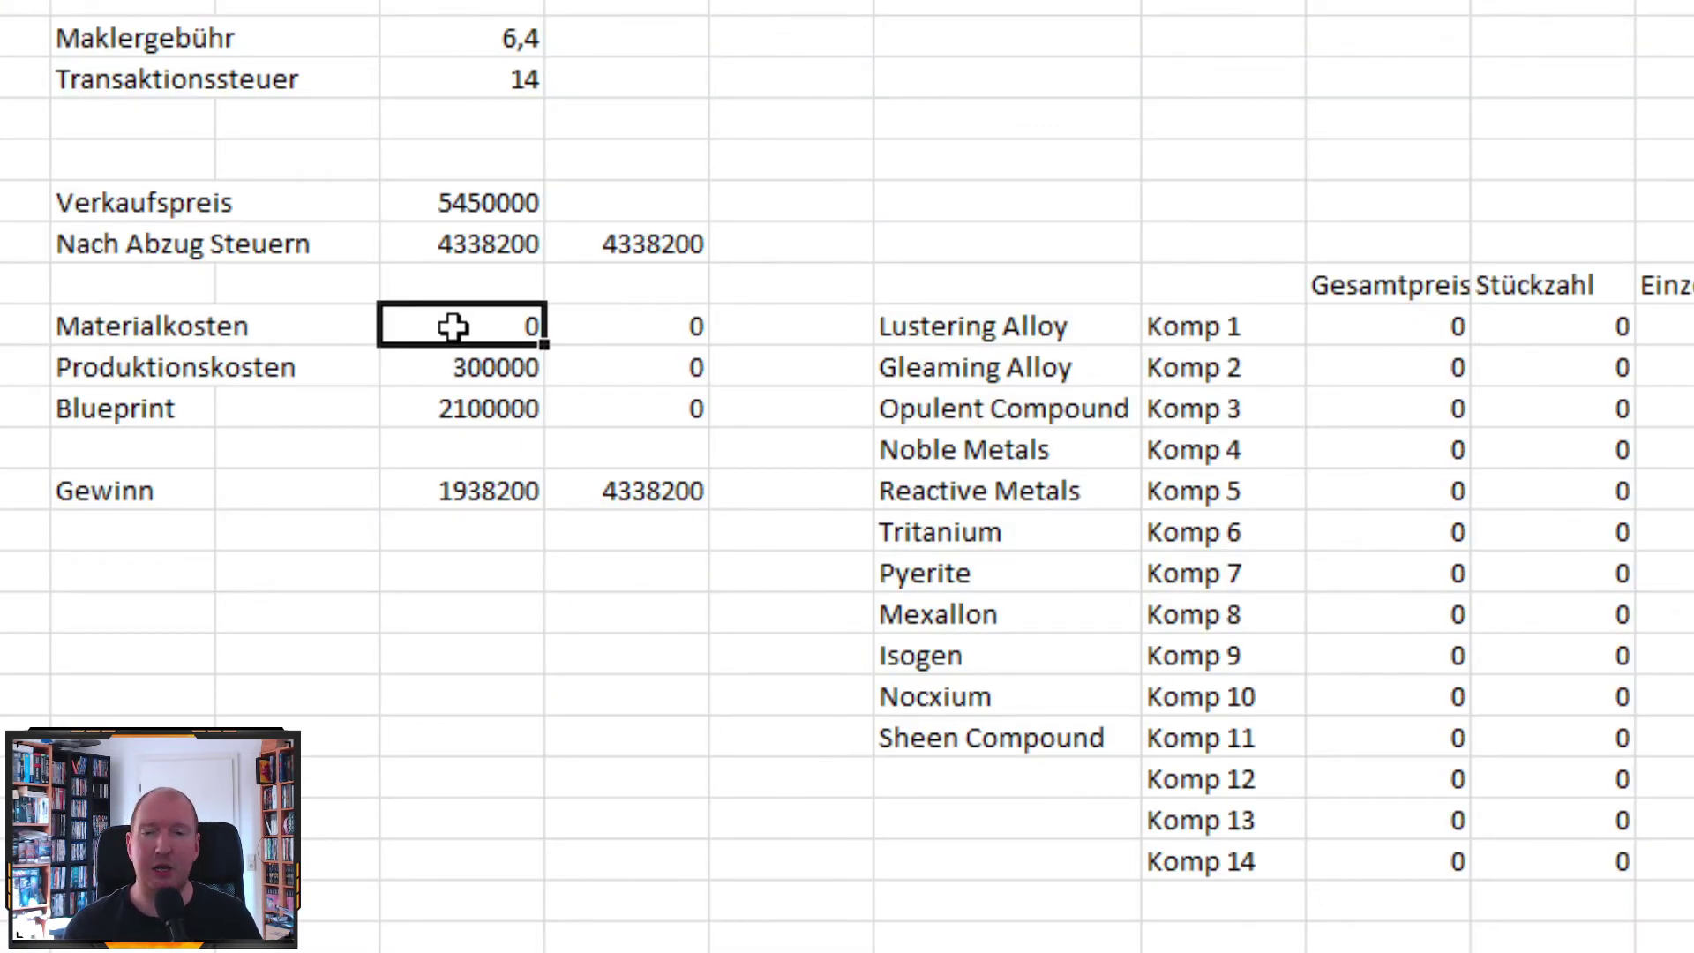
type("196")
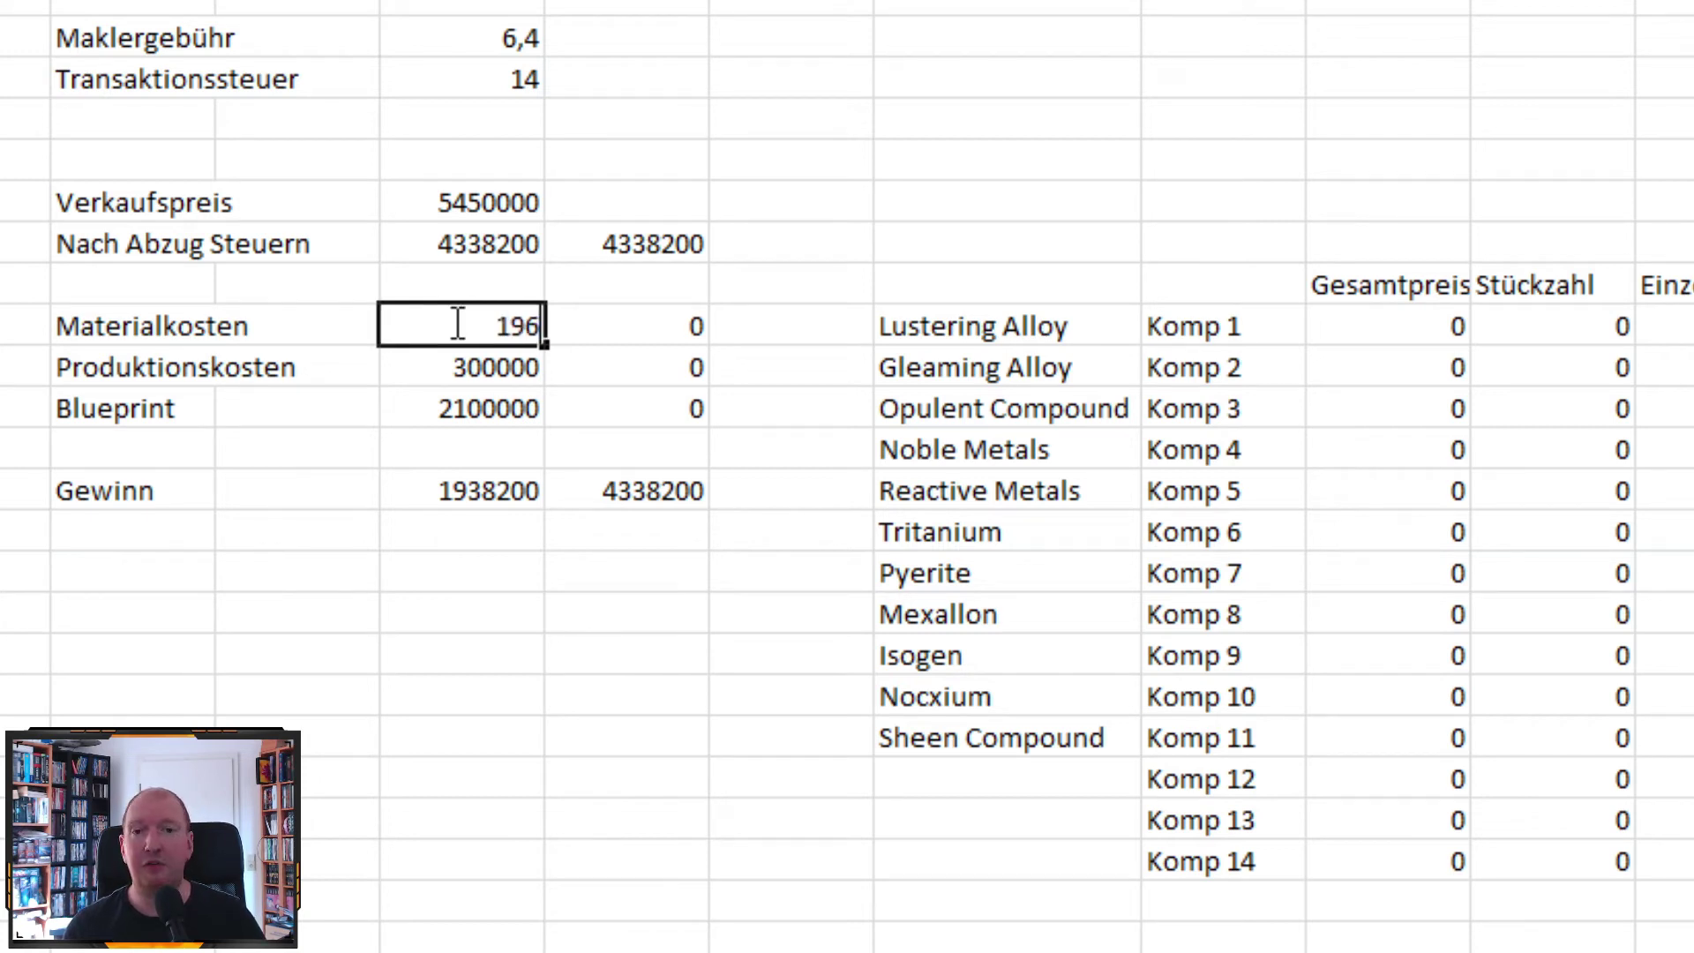
type("5000")
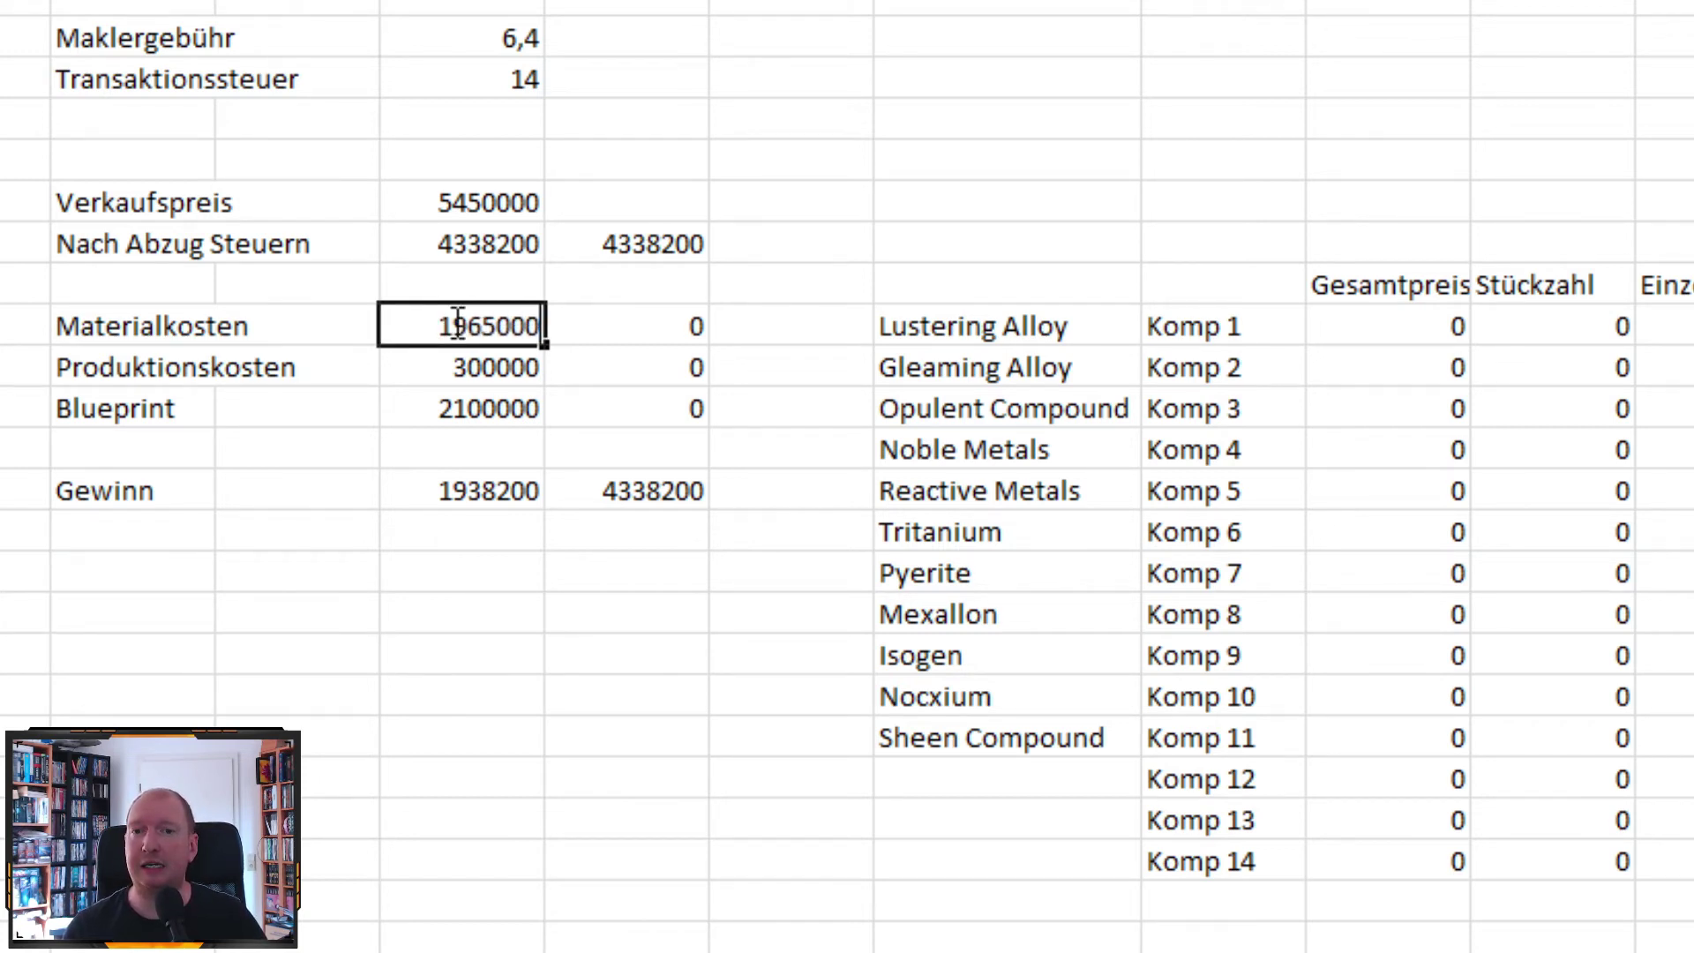
key("Return")
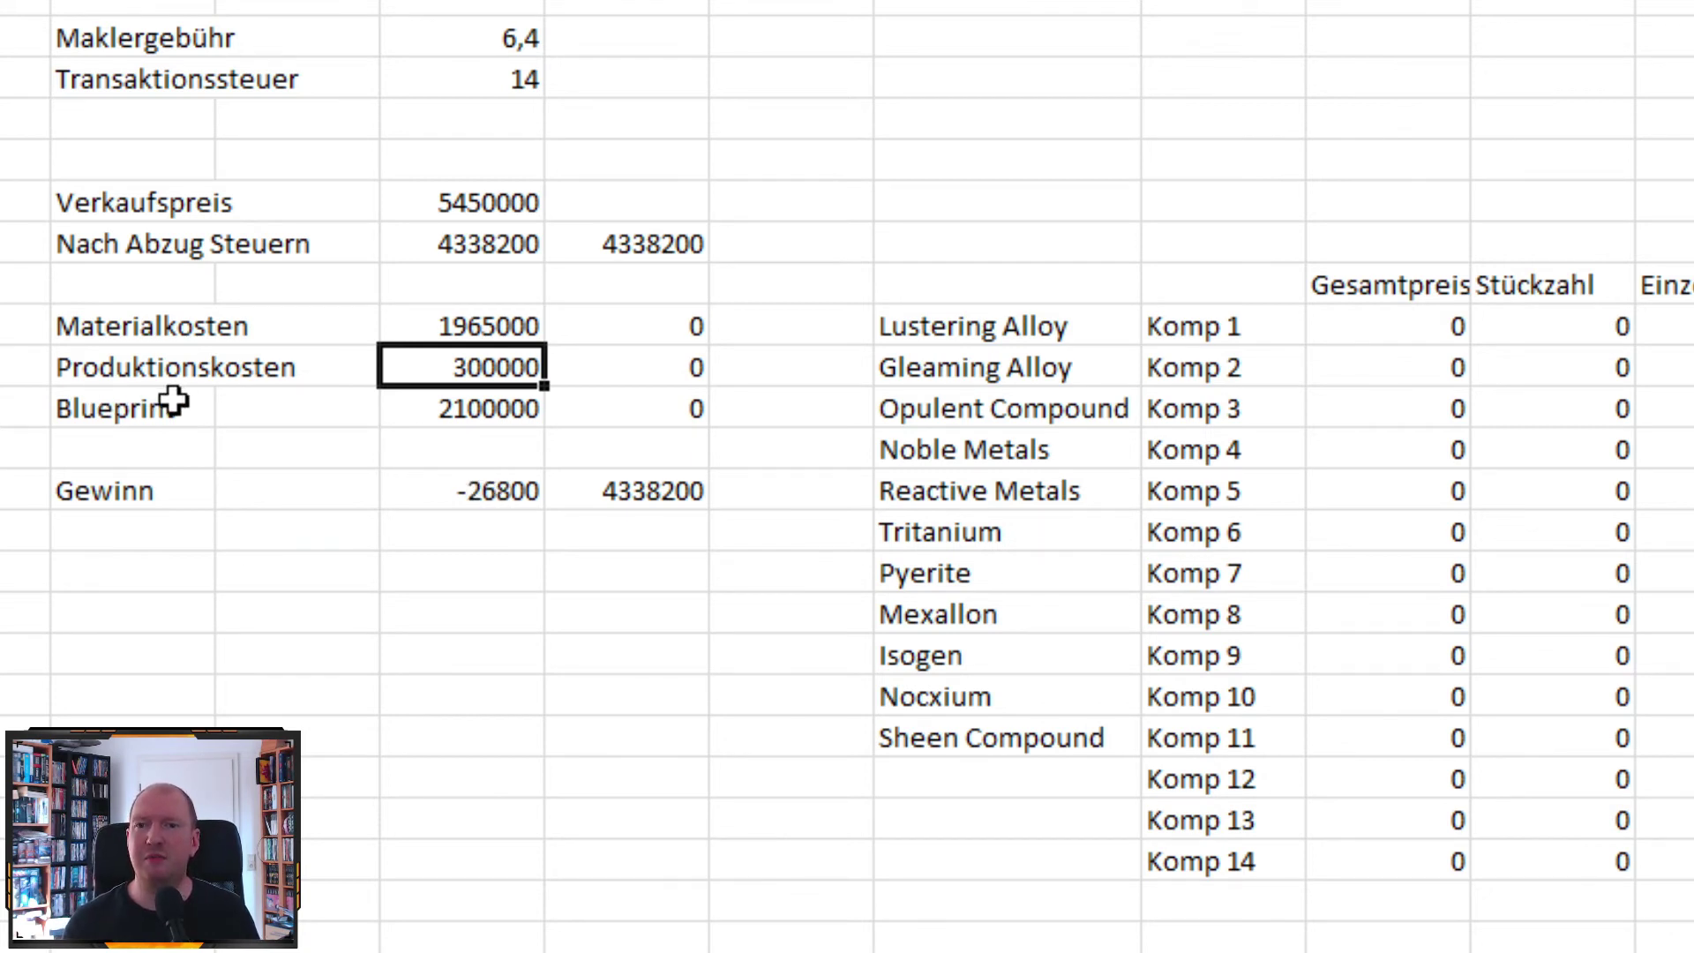
Try a Blueprint cost of 1200000 in the profit calculation.
left_click(488, 411)
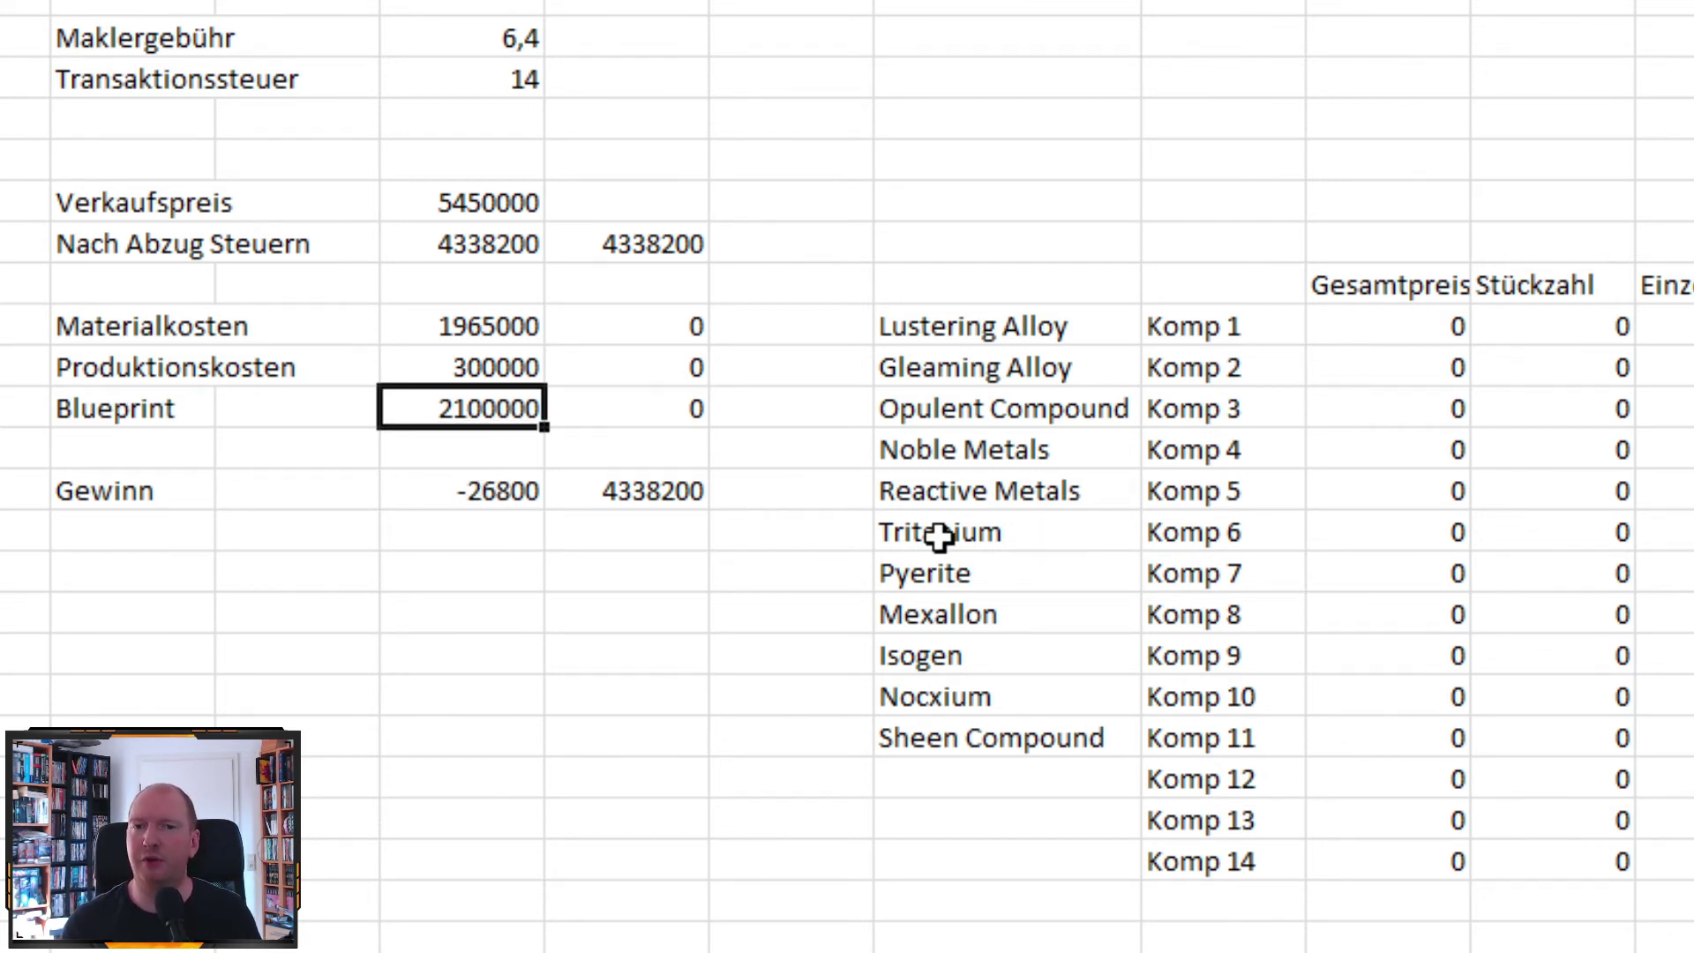
type("1200000")
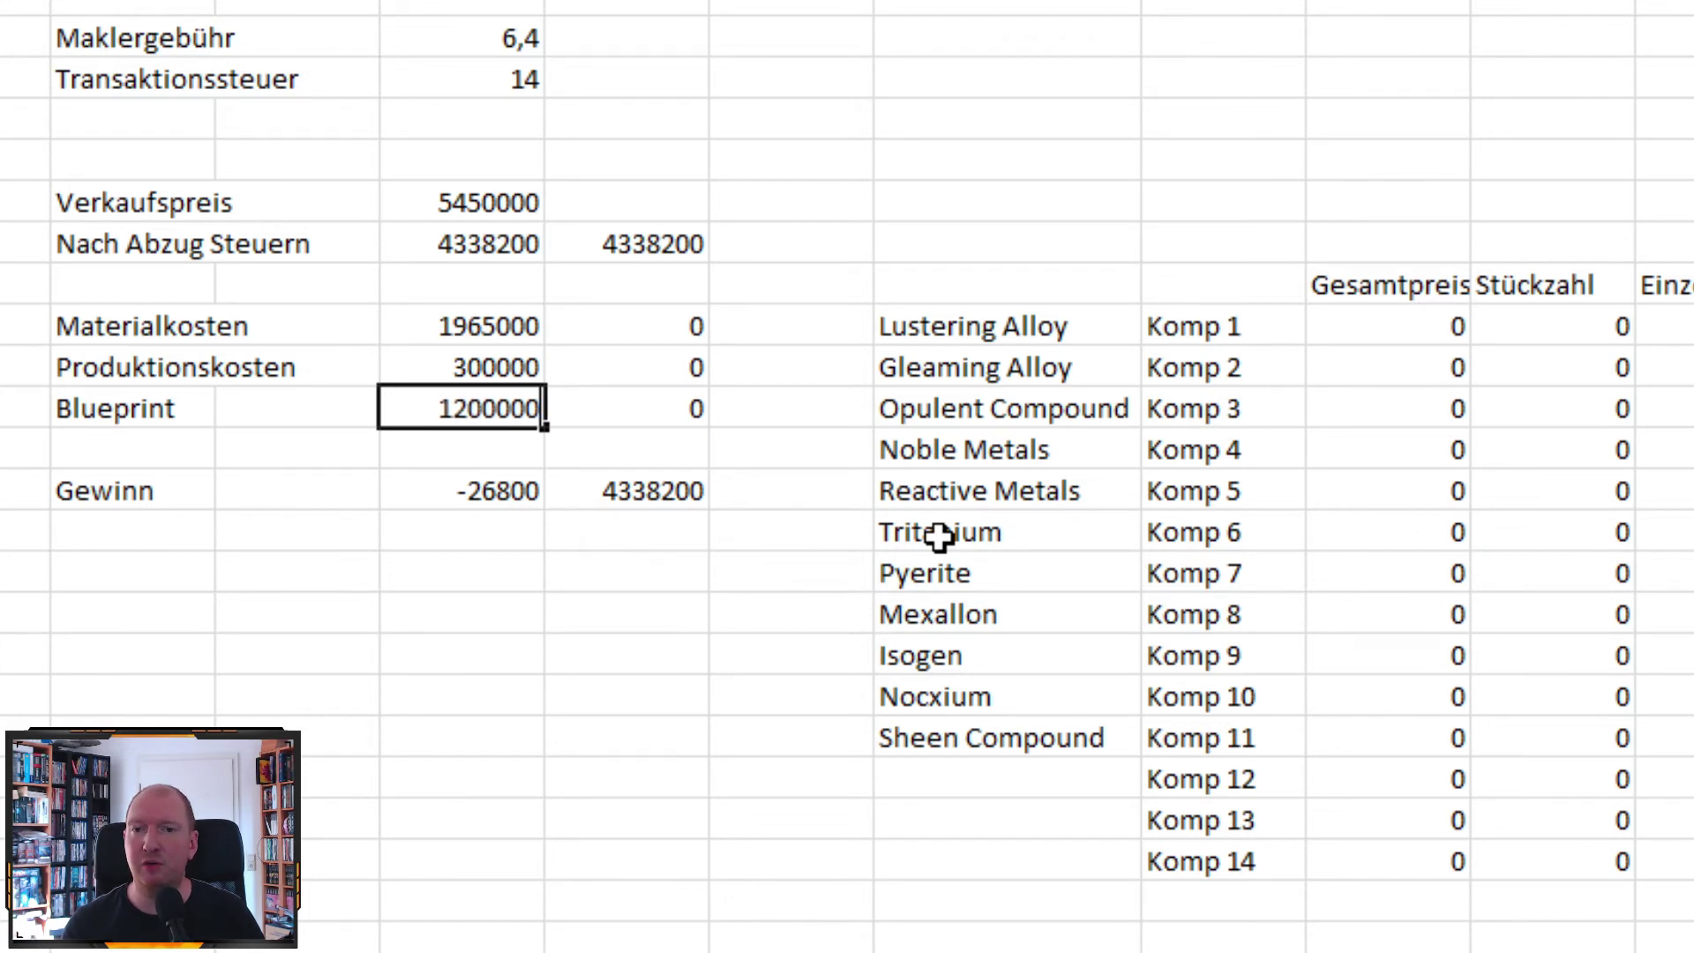
key("Return")
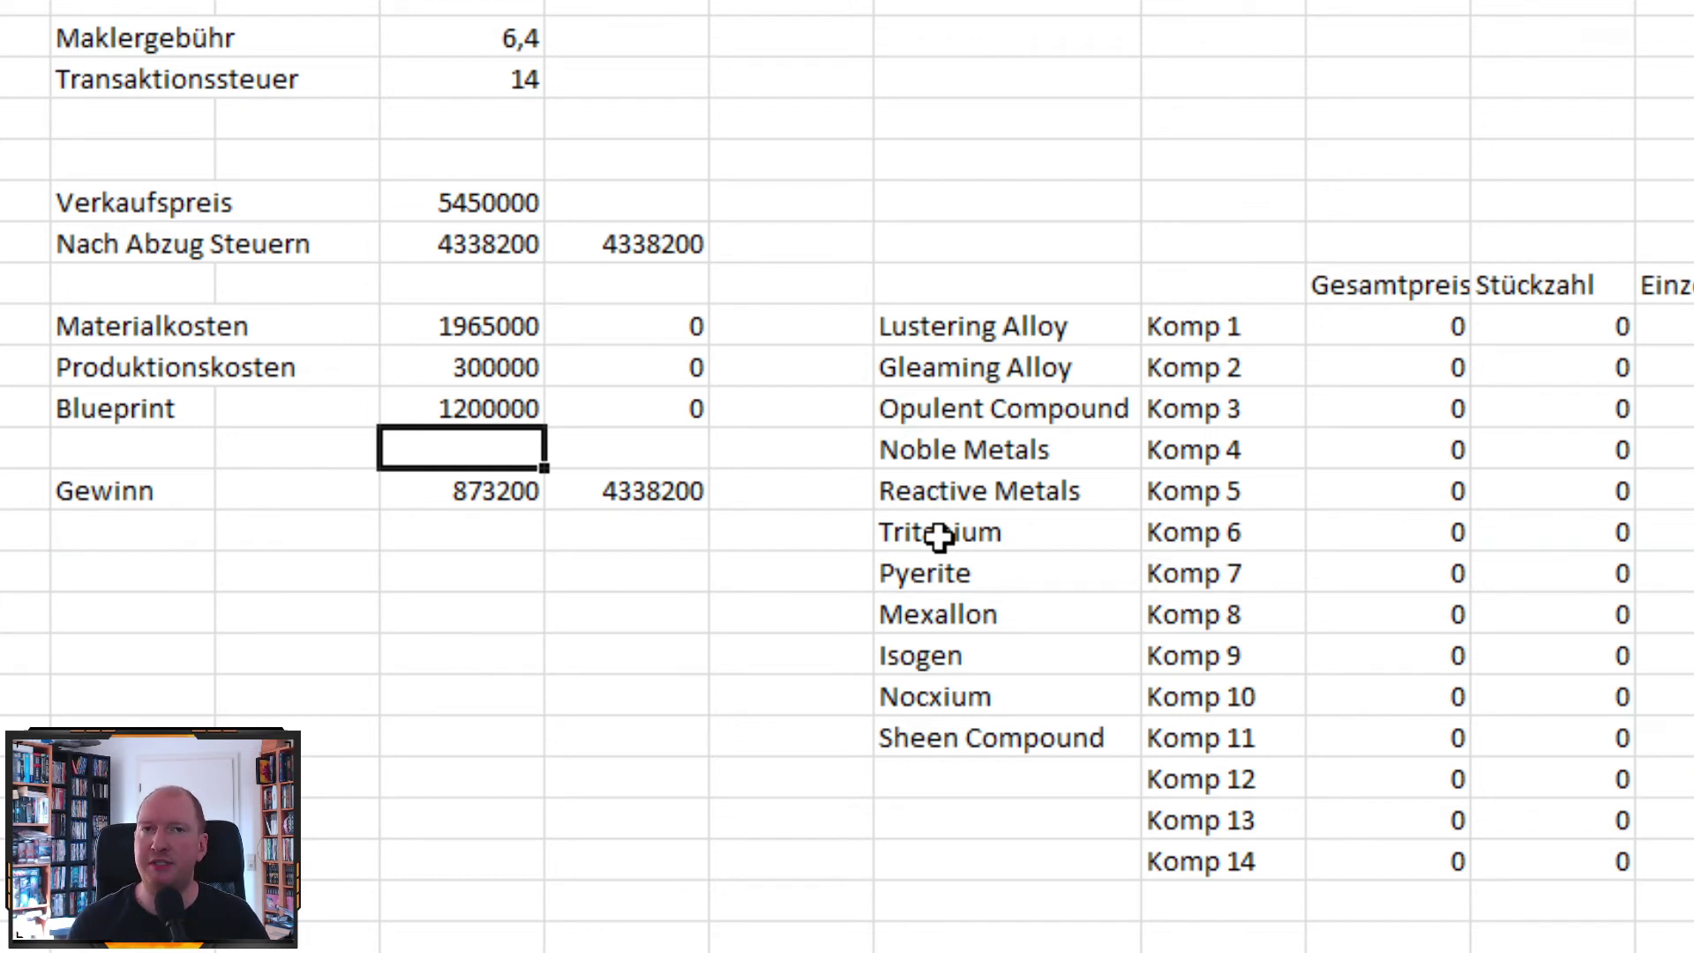
Set the Blueprint cost back to 2100000.
key("Up")
type("2")
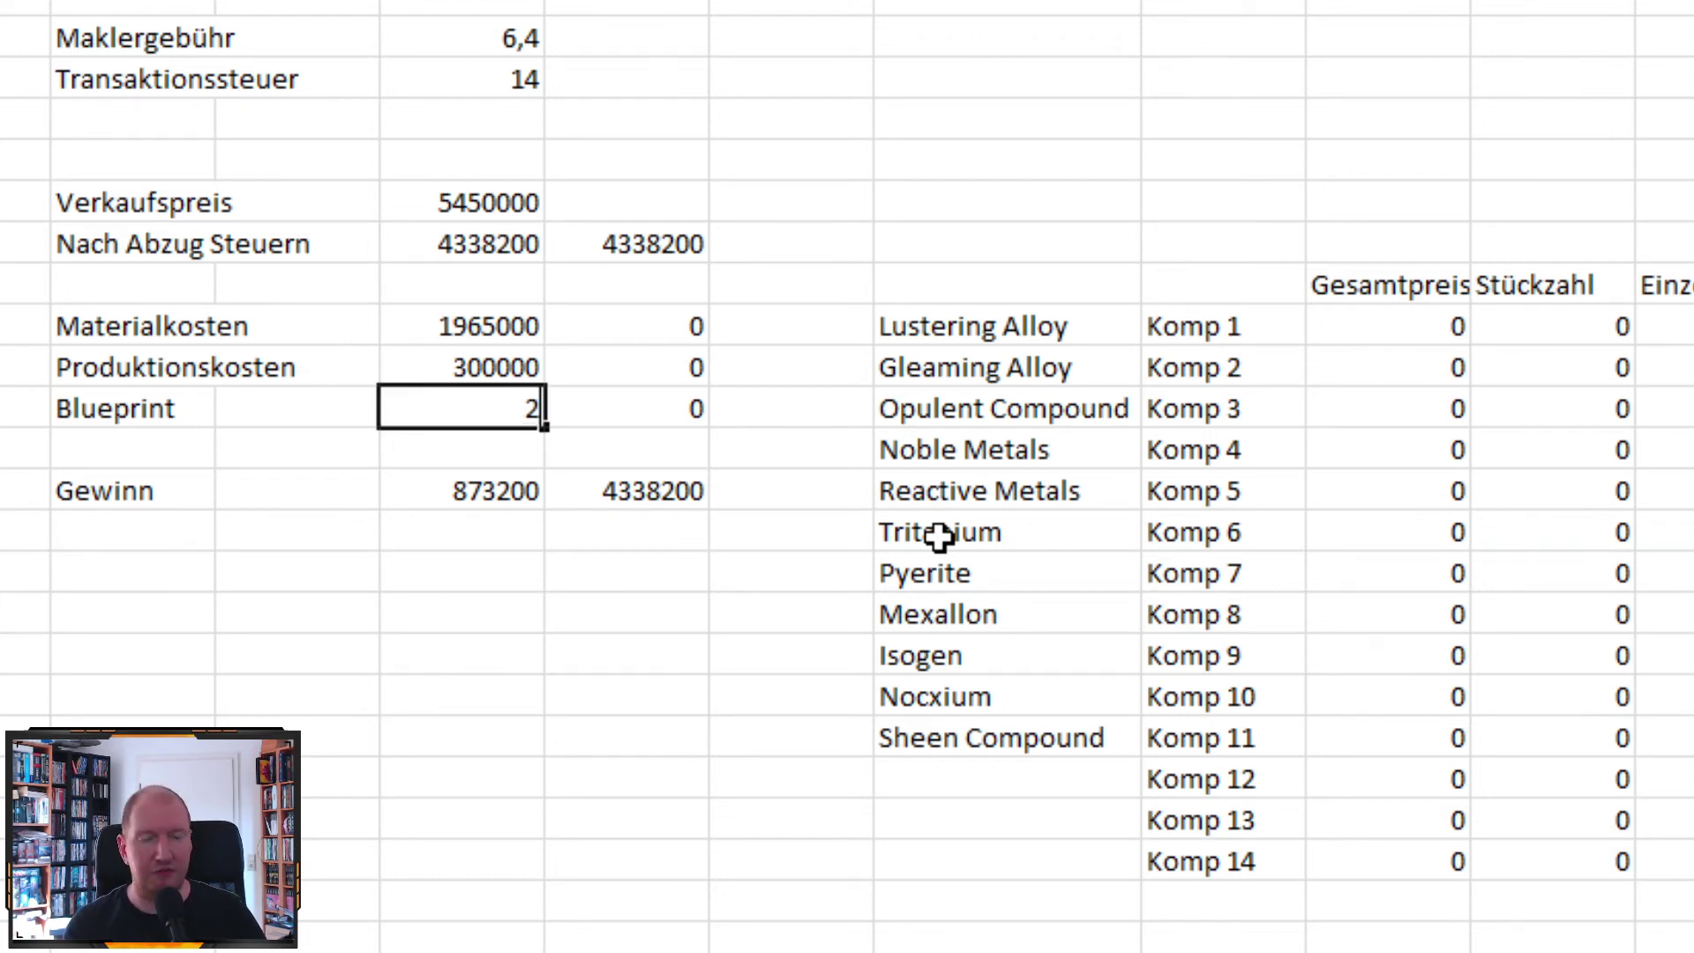
type("100000")
key("Return")
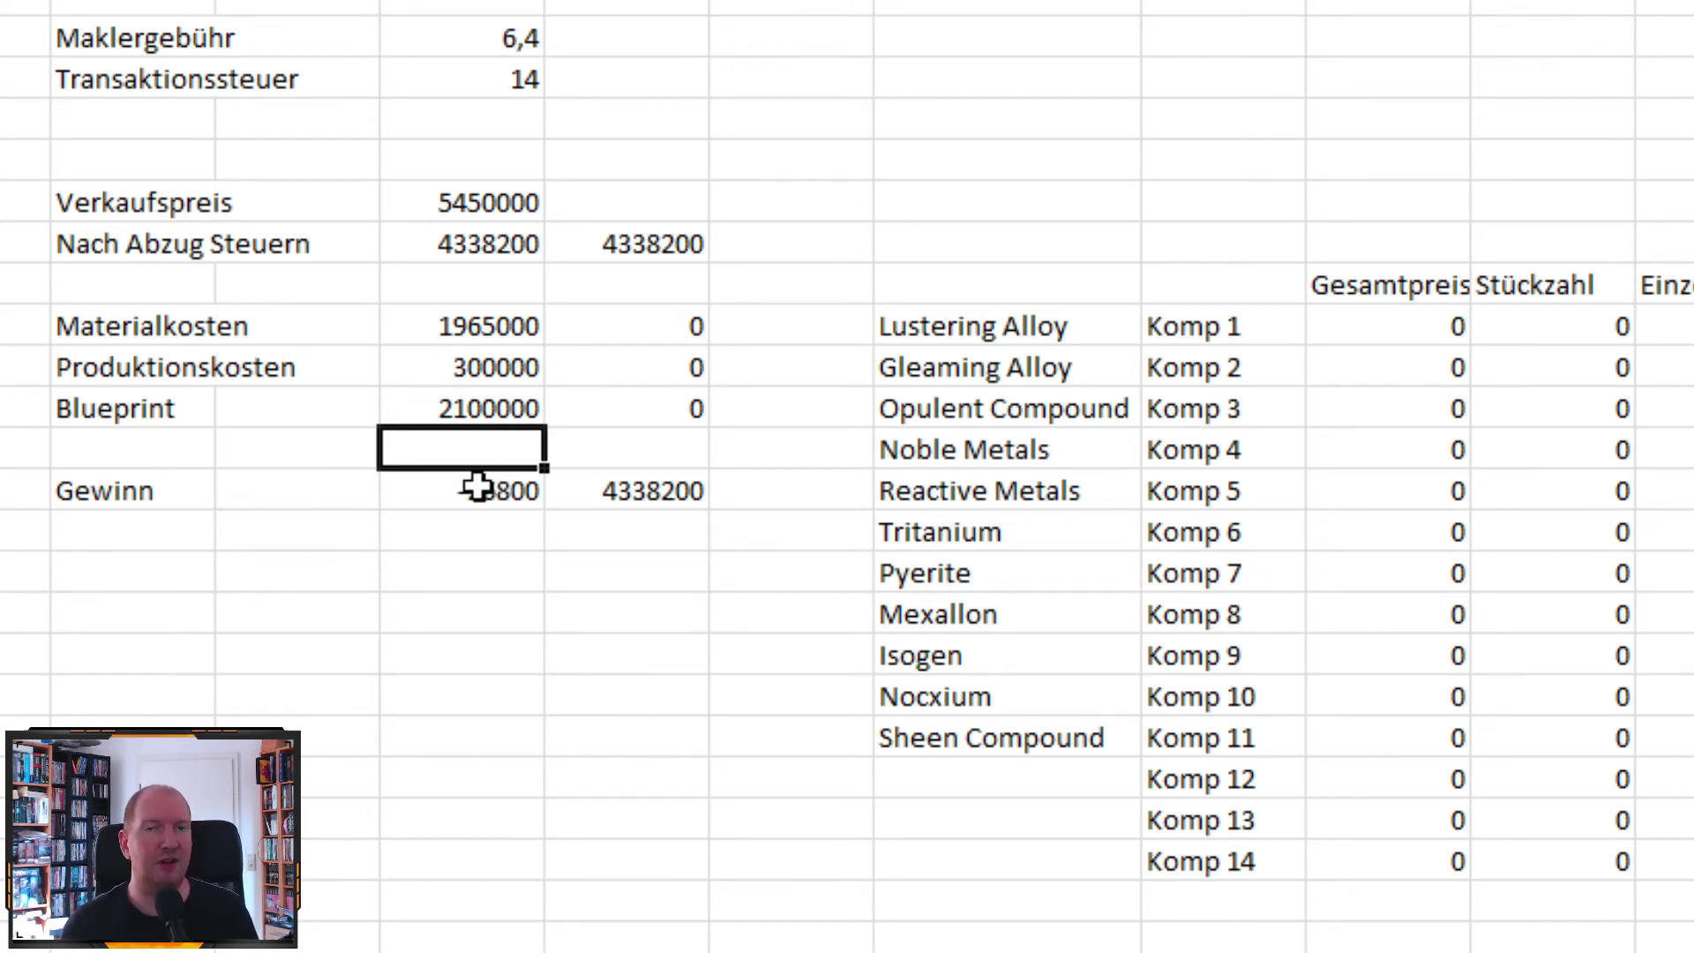
Try the profit calculation with Materialkosten set to 0.
left_click(441, 318)
type("0")
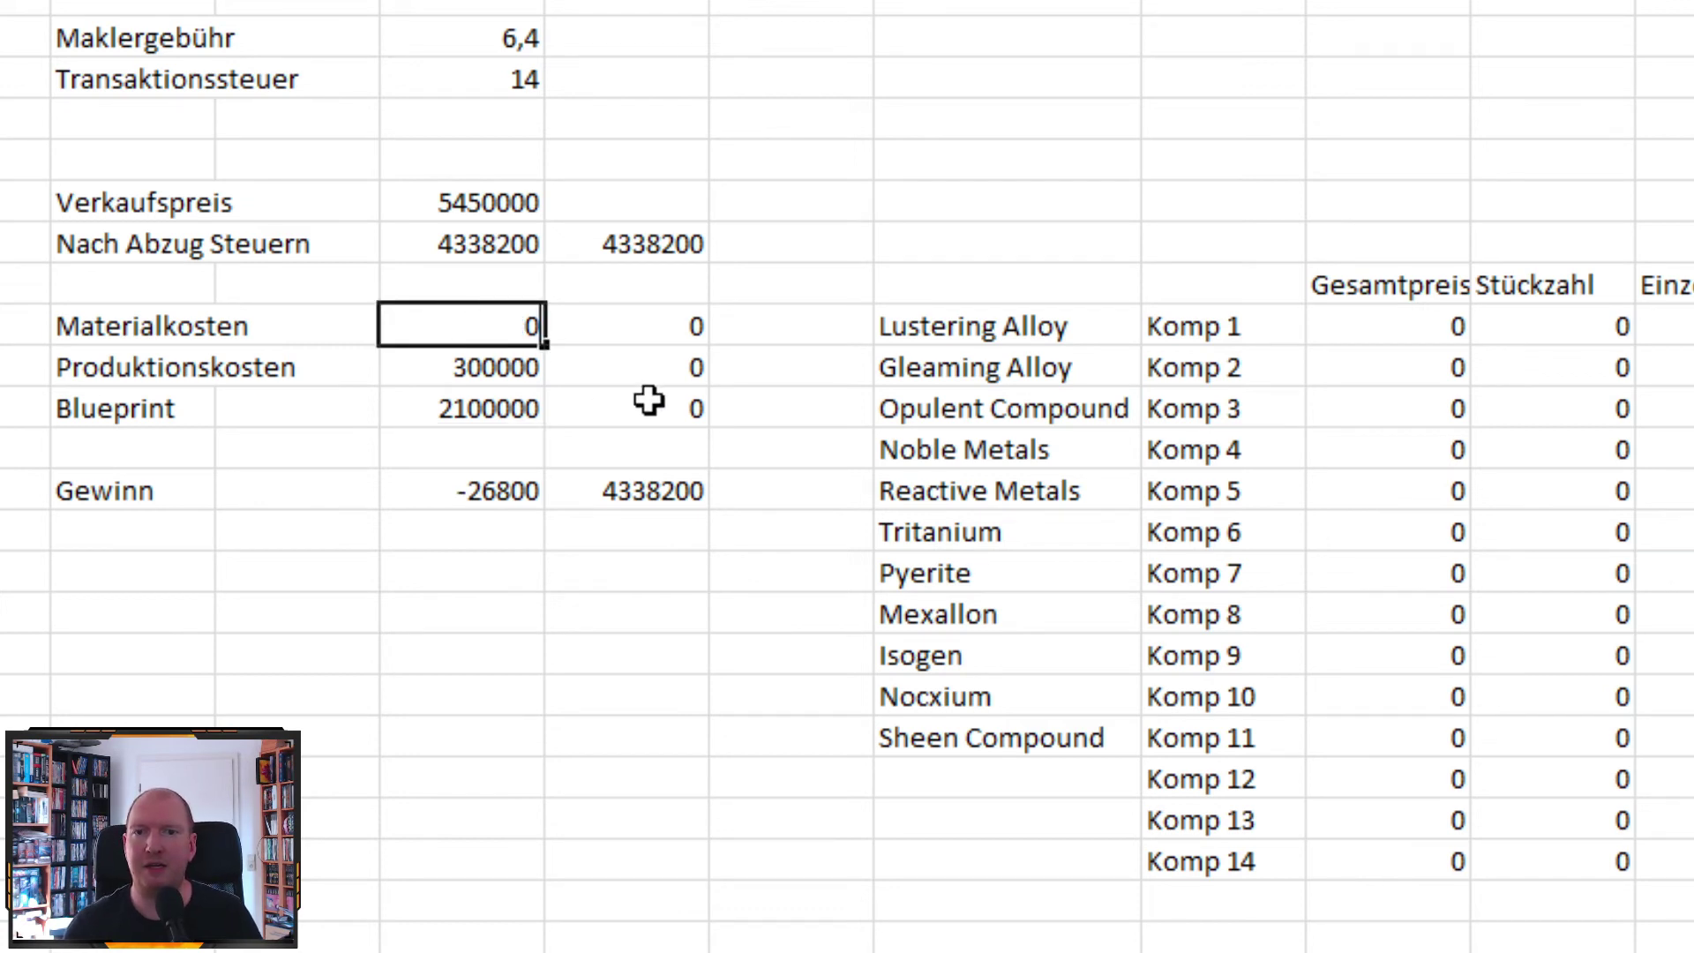
key("Return")
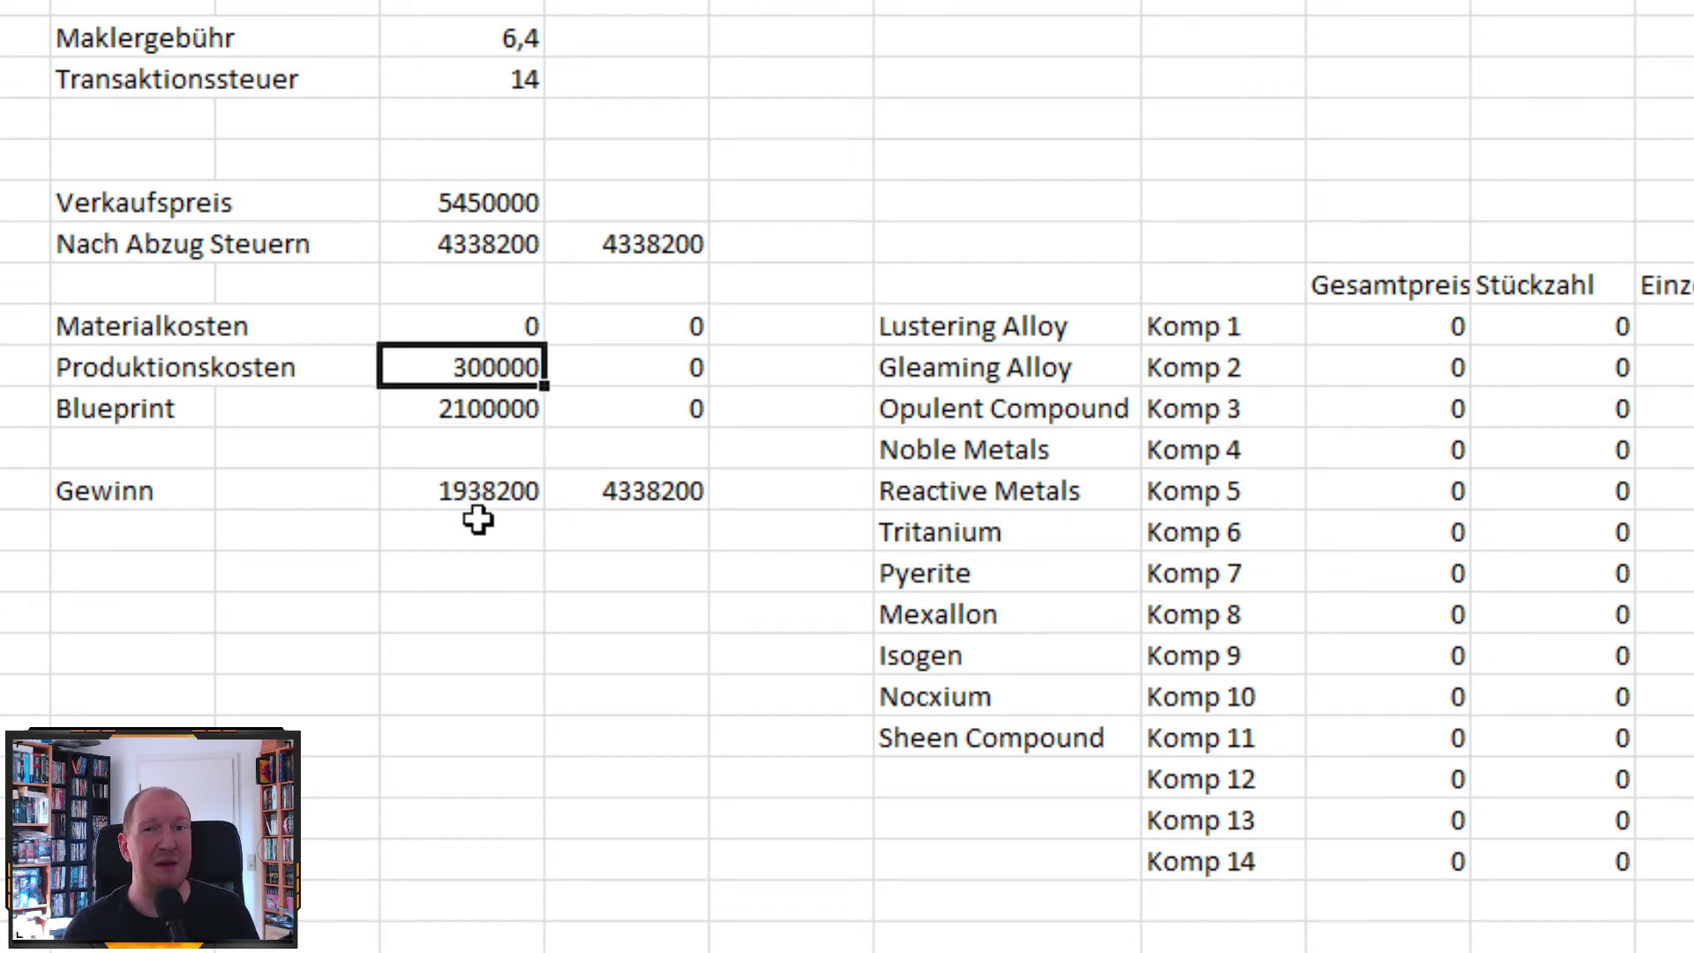
Set Materialkosten back to 1965000, then select the Blueprint cost and the Verkaufspreis value.
left_click(455, 323)
type("1965000")
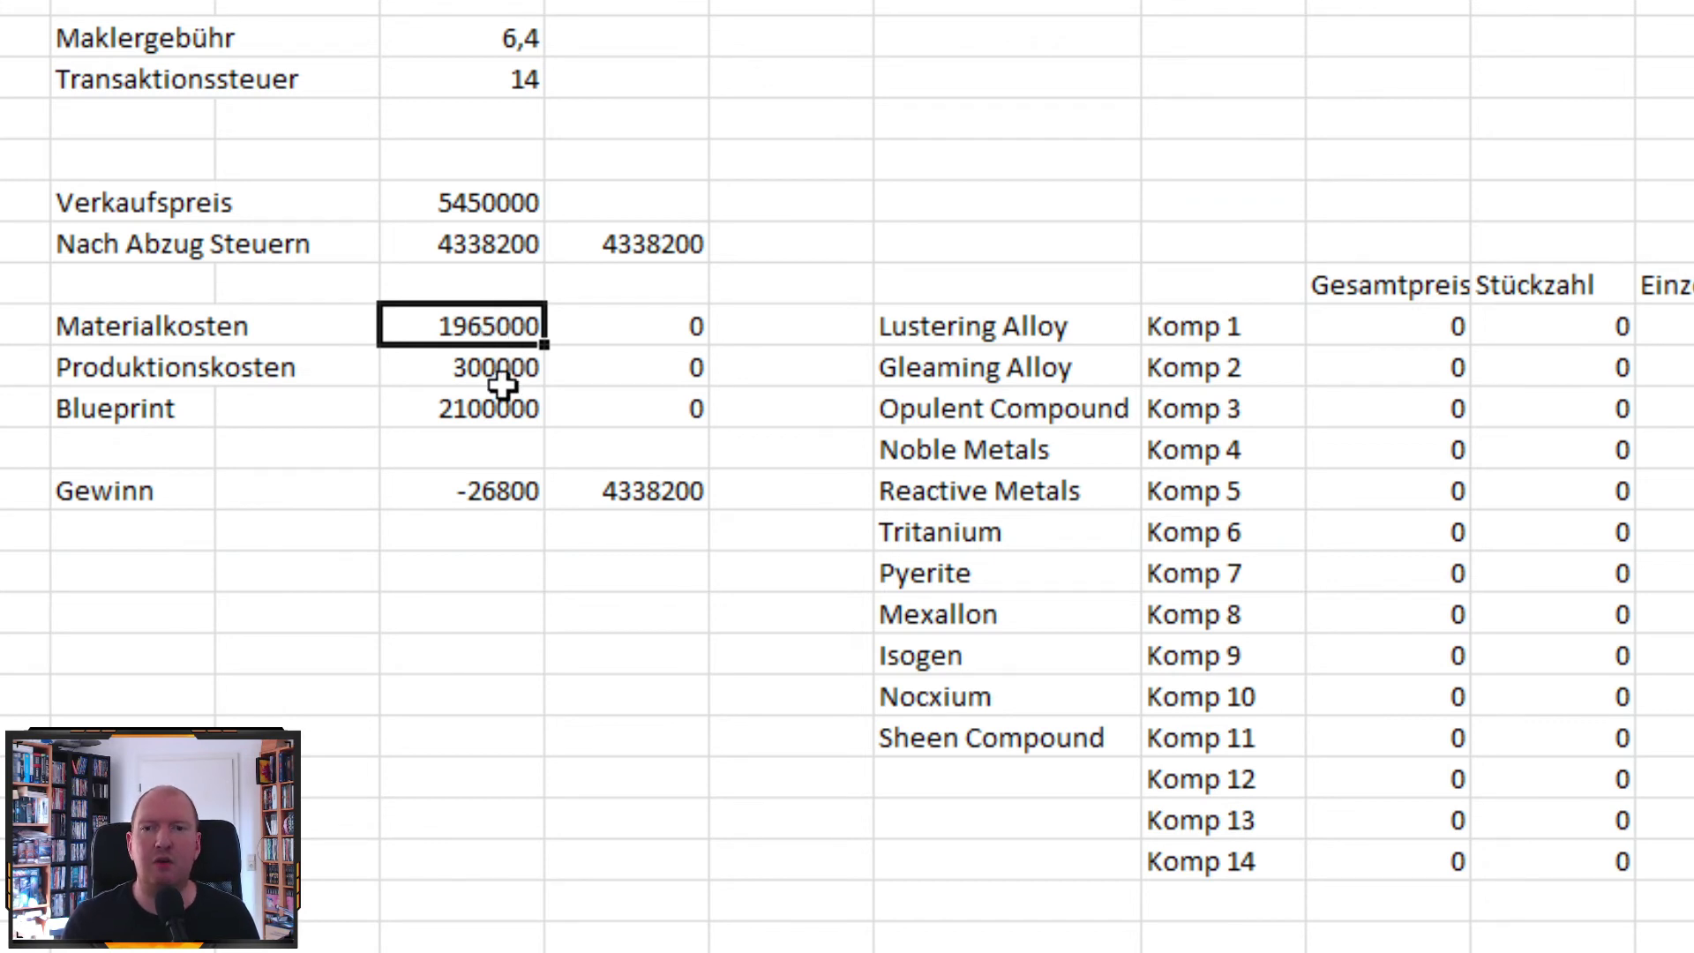
left_click(416, 401)
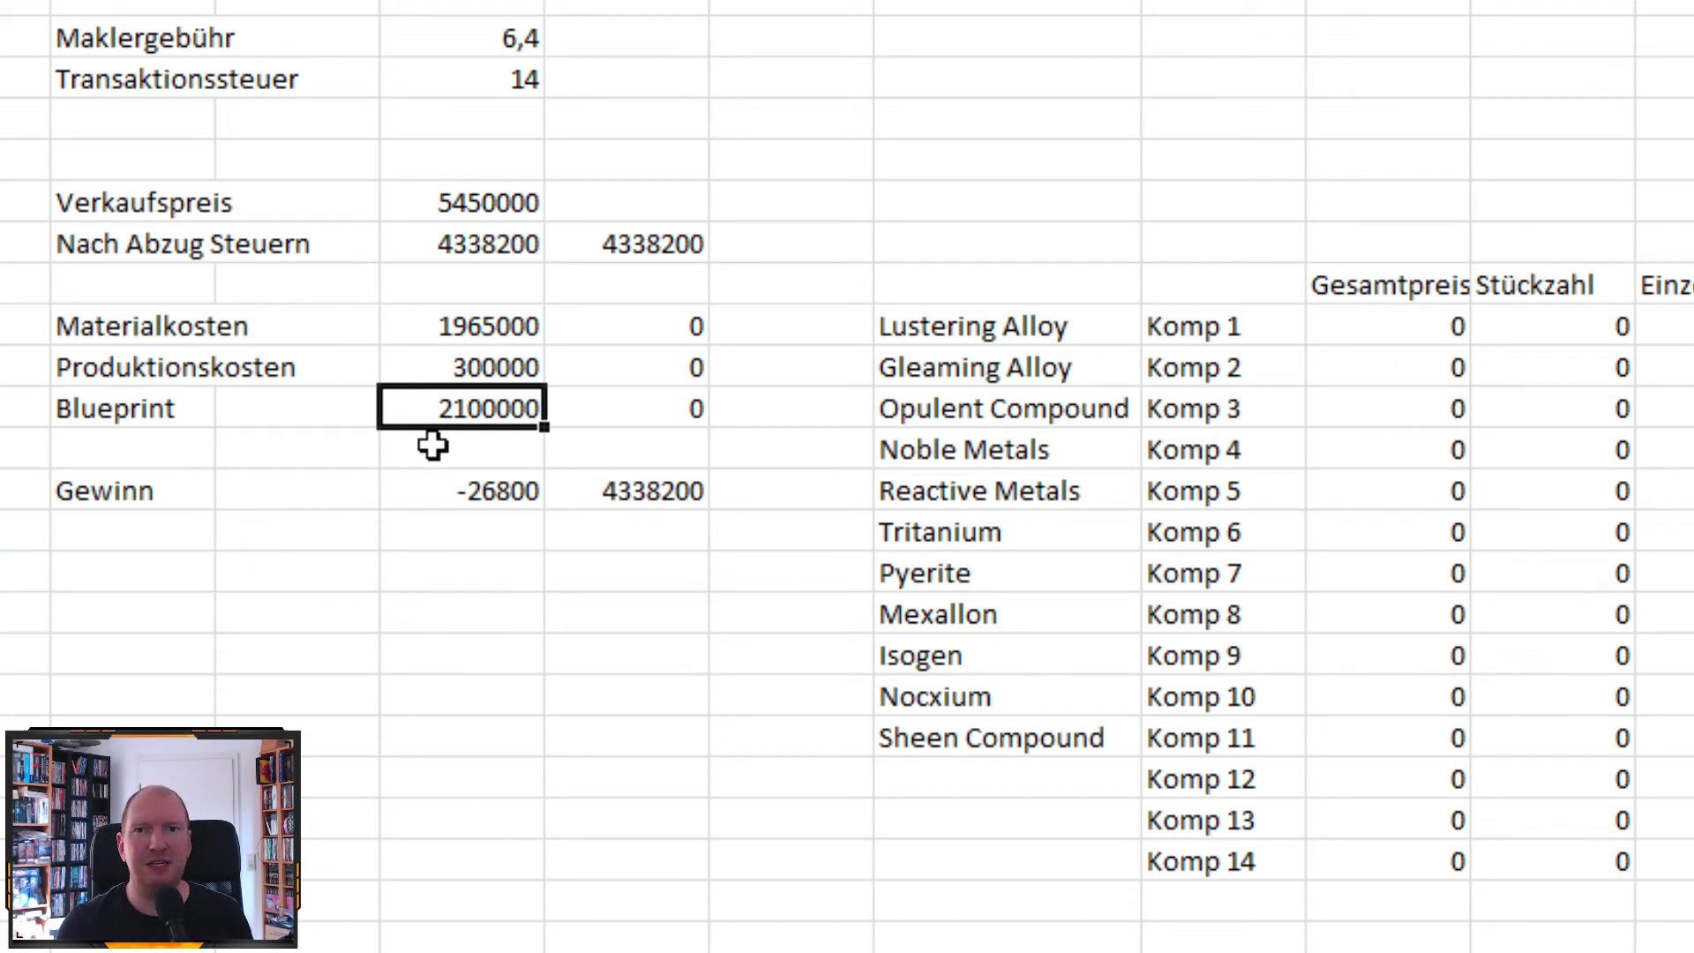
left_click(455, 194)
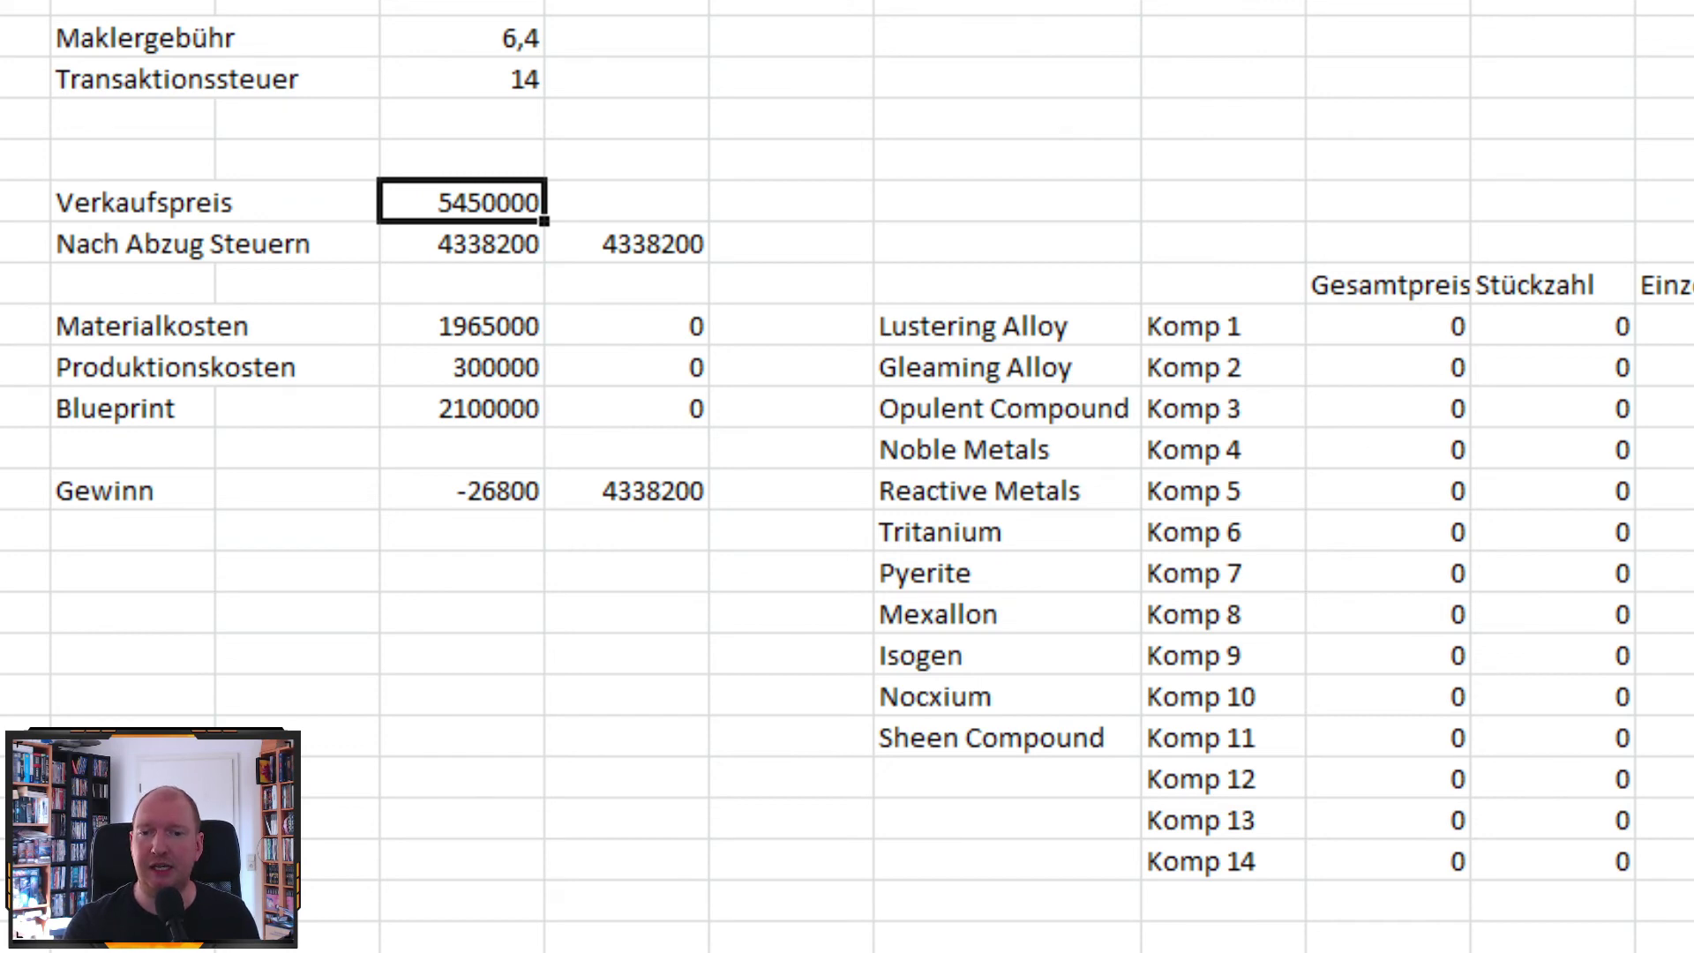
Switch to the iEVE Build Calculator, try a Material Efficiency of 132% for the Venture II and check the summed build cost.
key("alt+Tab")
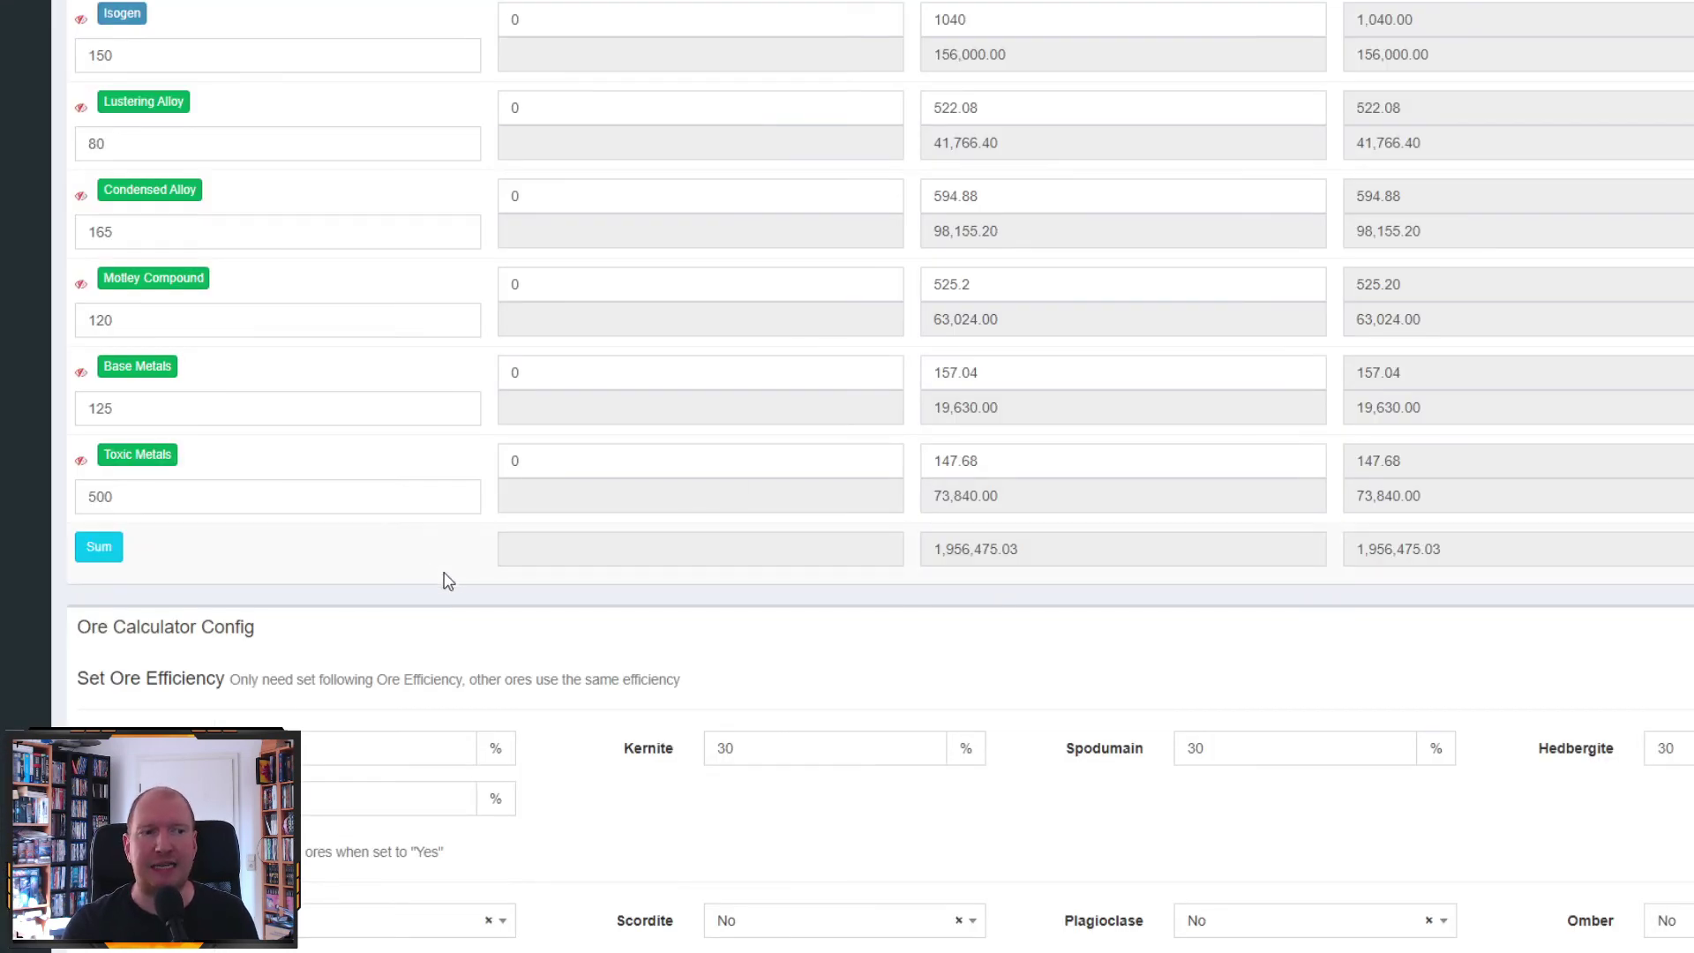
scroll(441, 575, "up", 1)
scroll(448, 574, "up", 10)
left_click(770, 443)
double_click(770, 443)
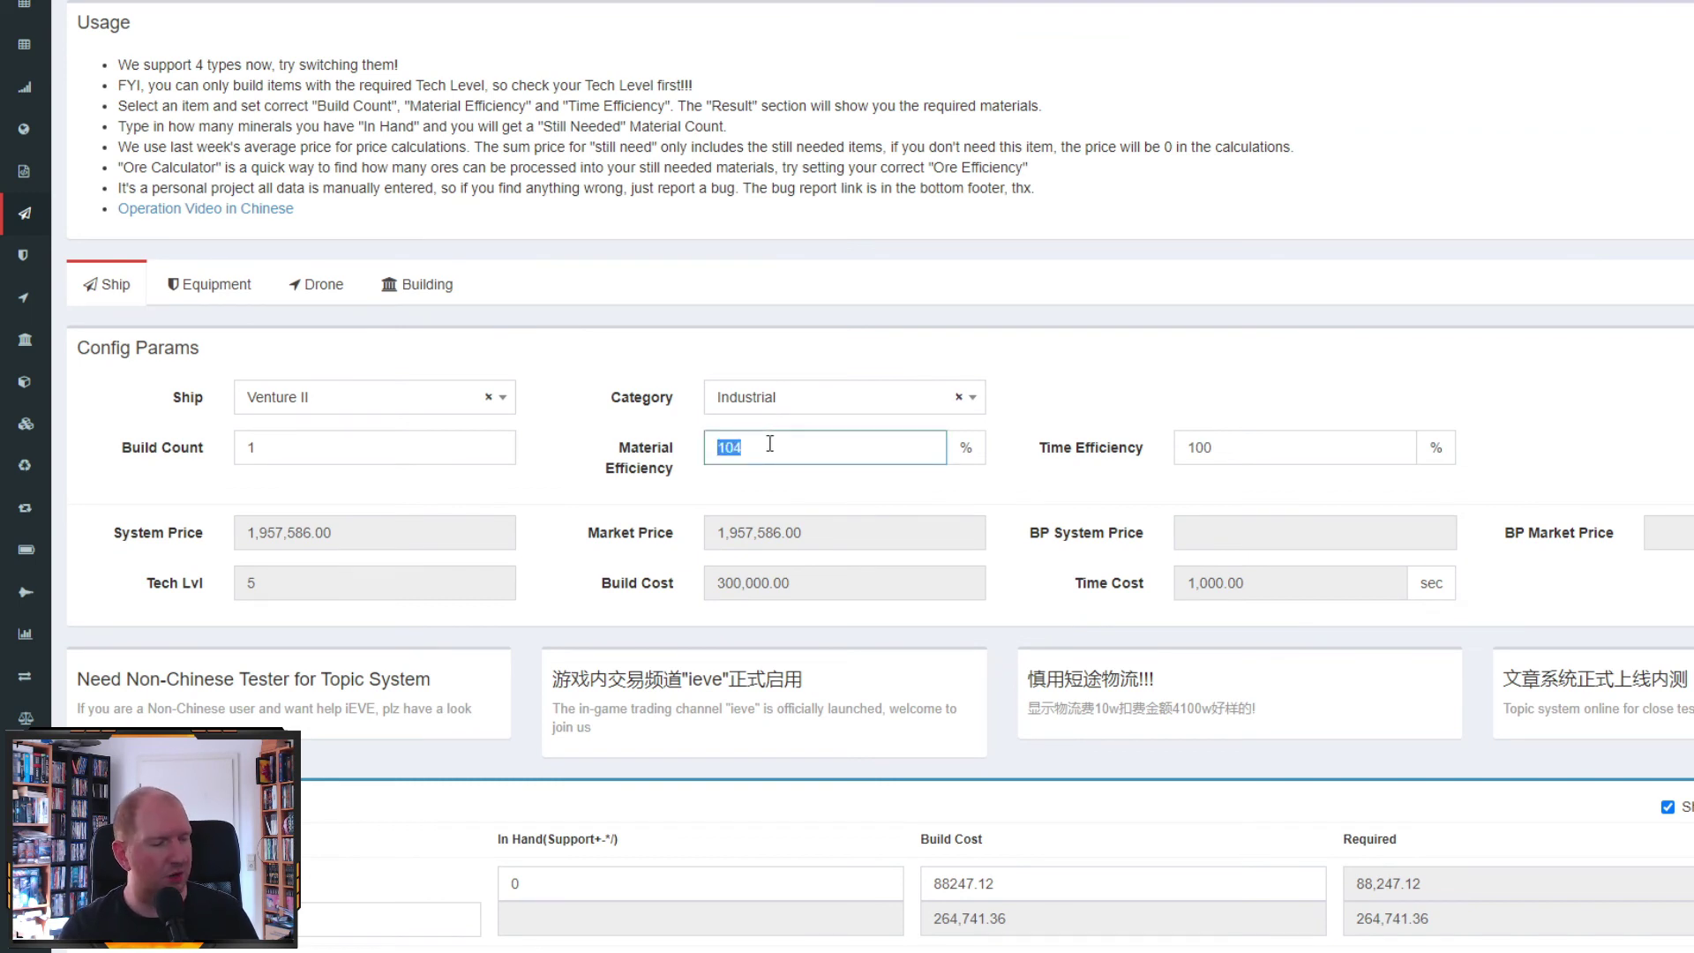
type("132")
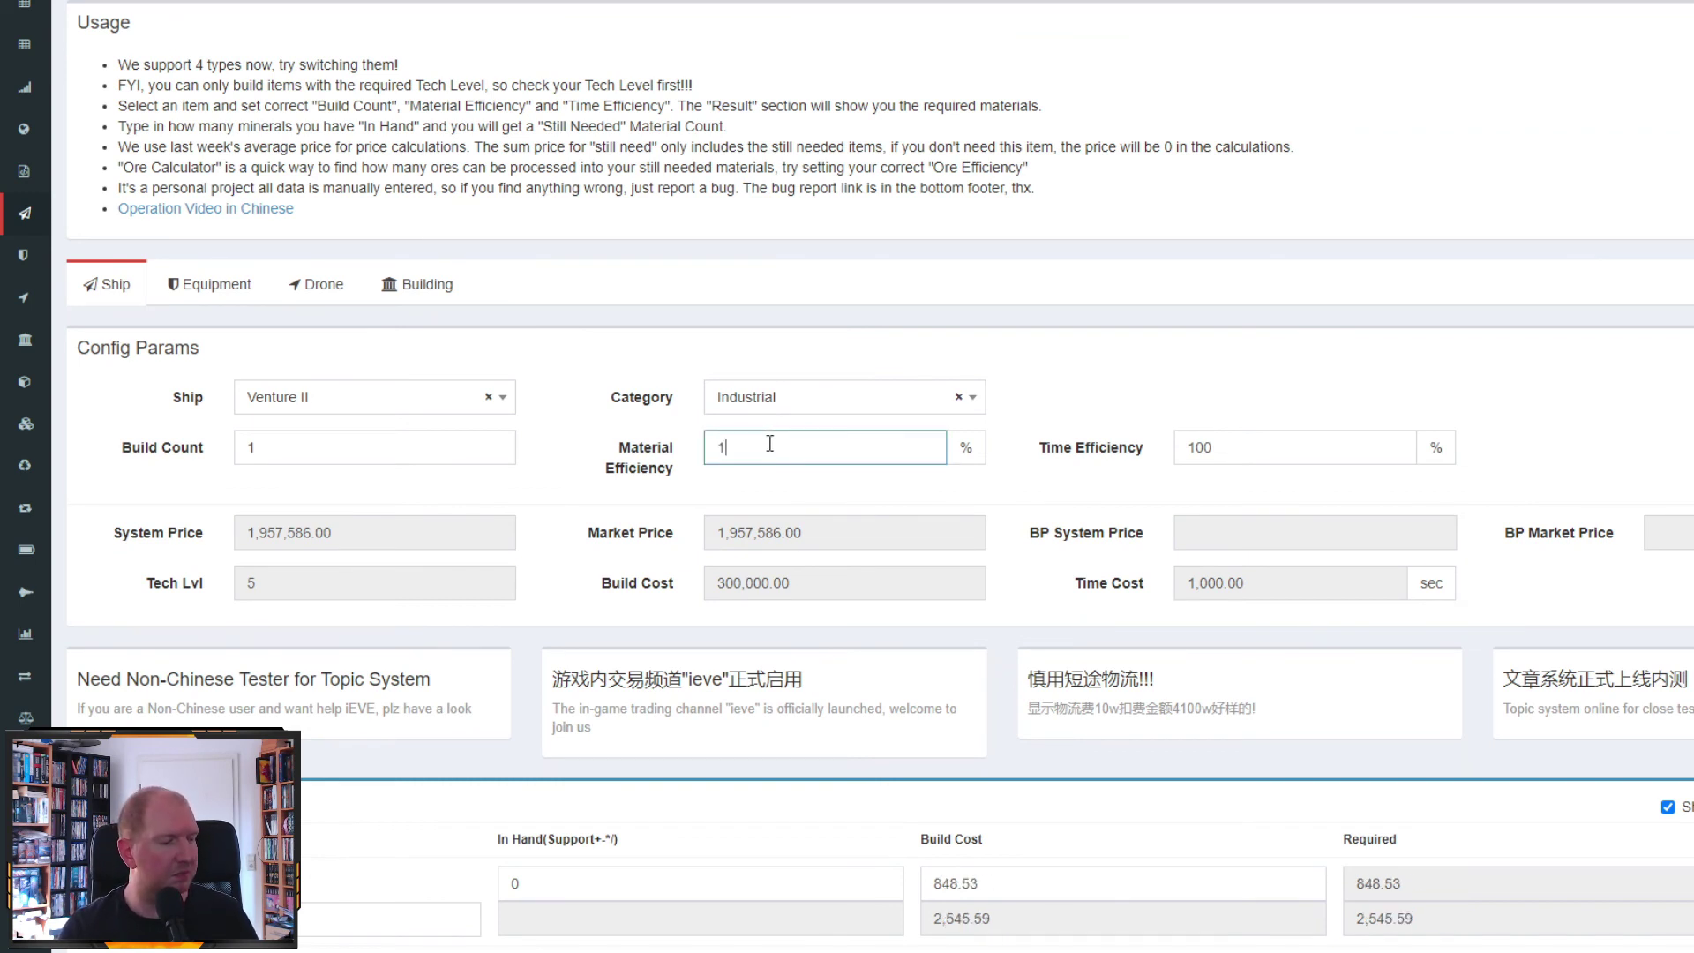
left_click(641, 465)
scroll(642, 465, "down", 10)
scroll(679, 507, "down", 1)
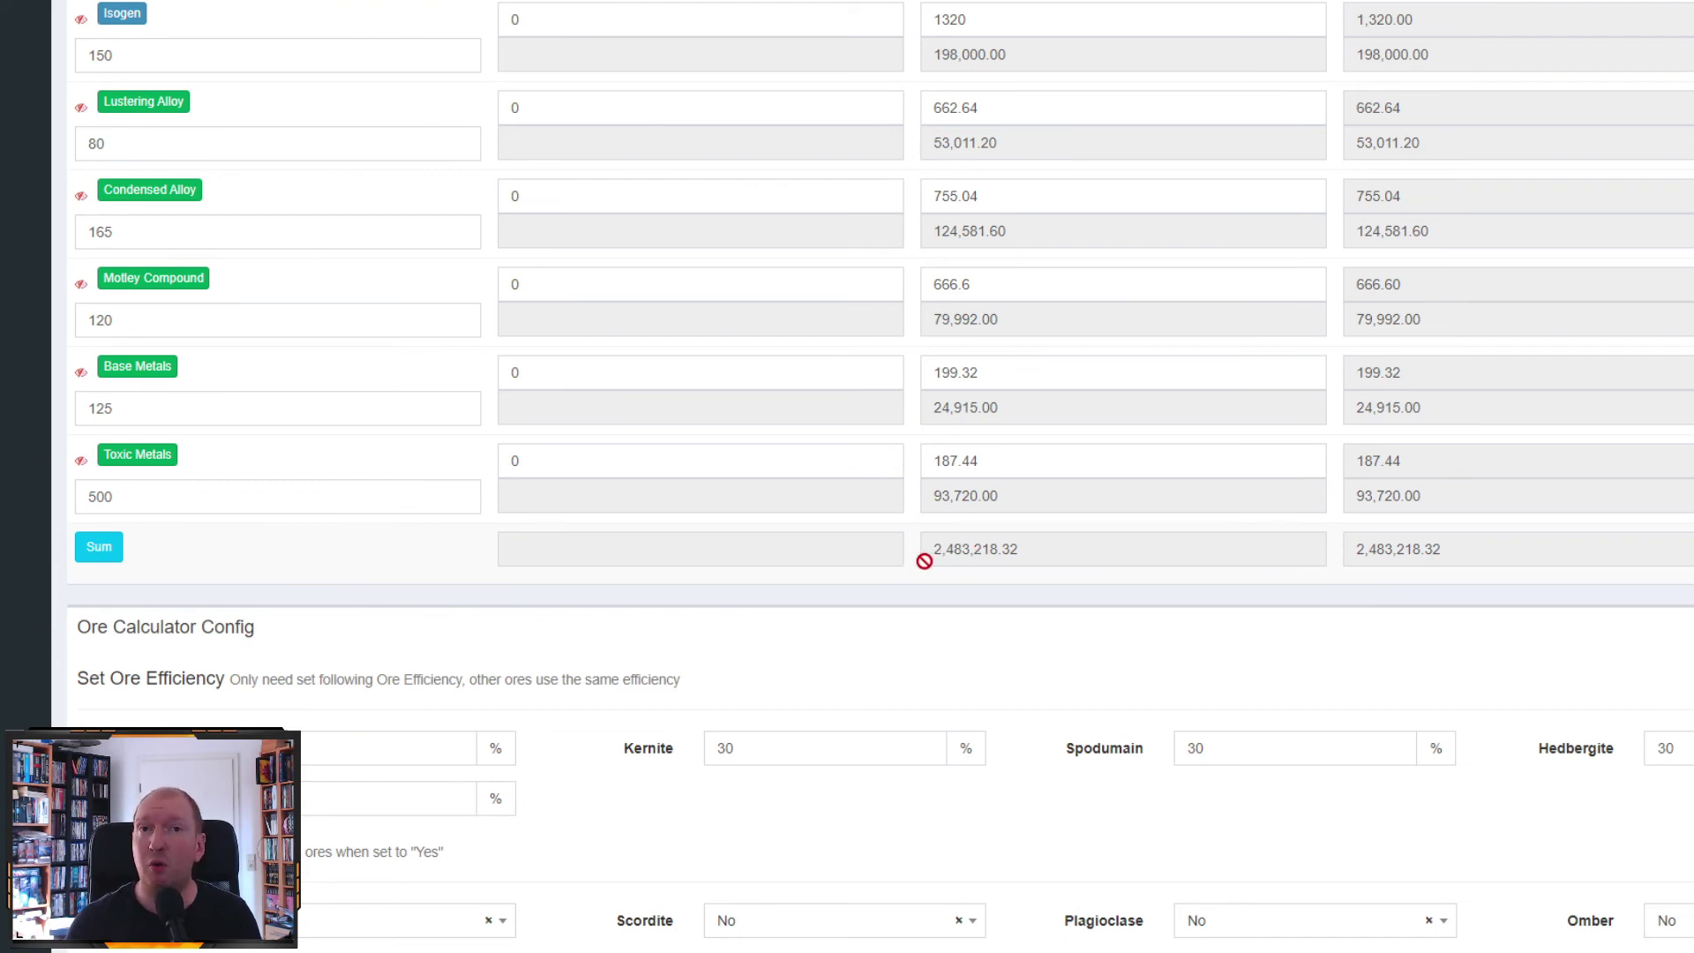
Set the Material Efficiency back to 104% and review the Venture II's material results.
scroll(919, 572, "up", 10)
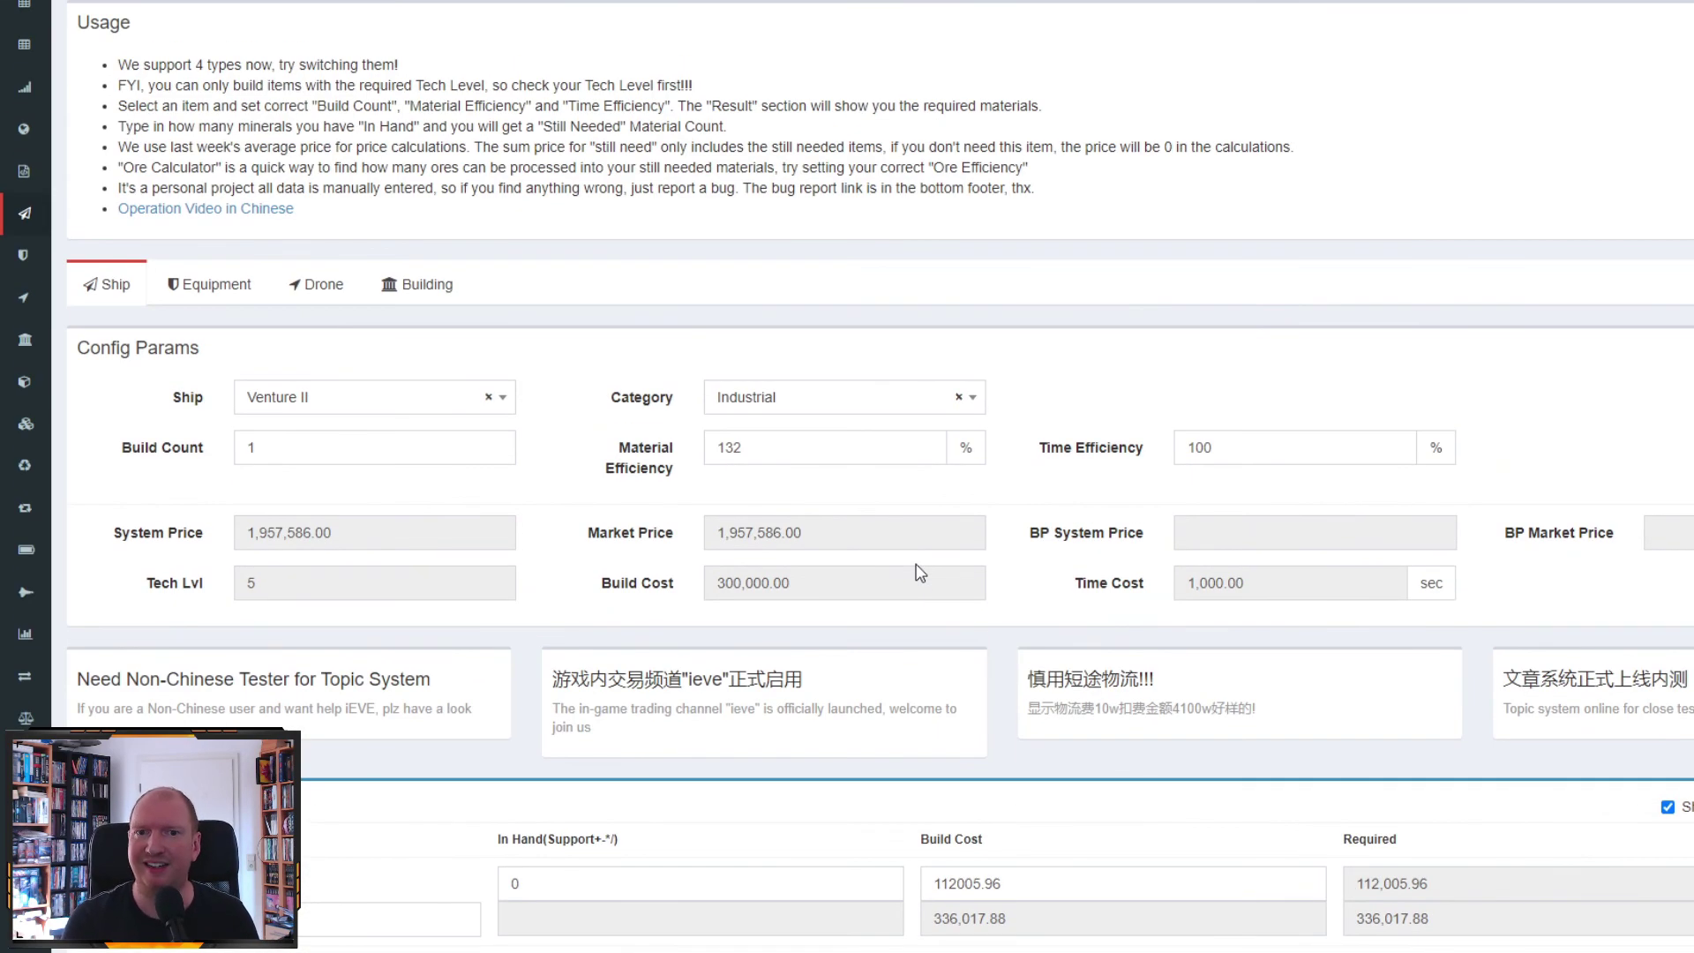
double_click(833, 455)
type("104")
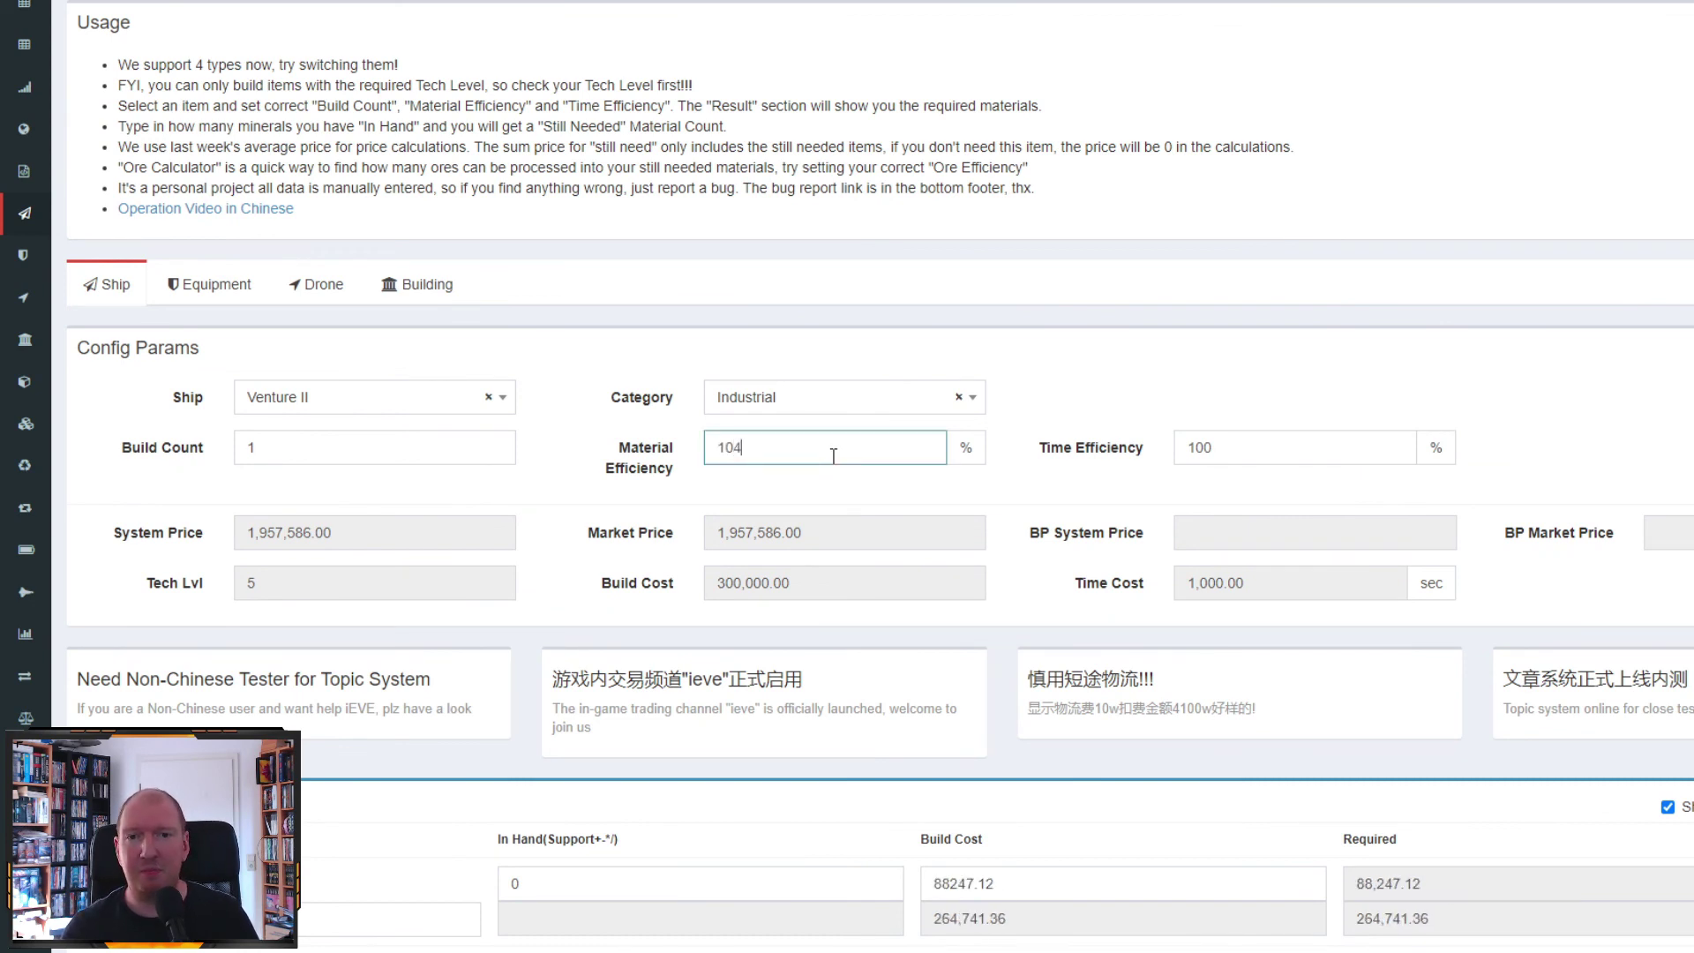
left_click(571, 477)
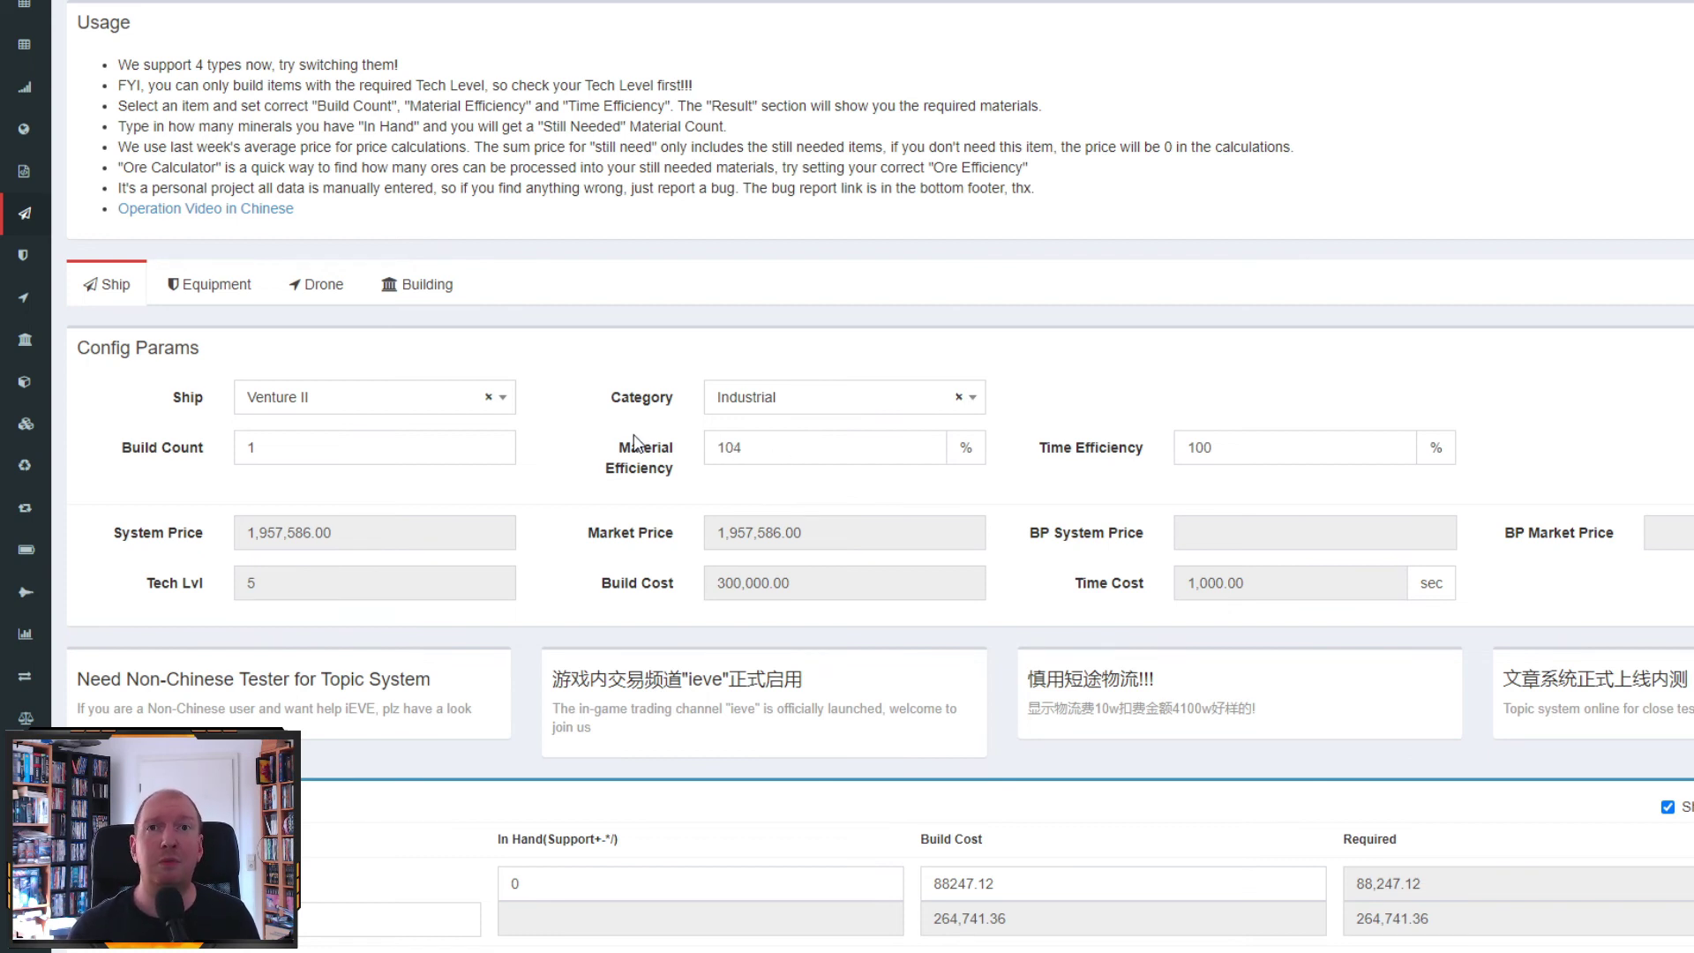
scroll(635, 438, "down", 9)
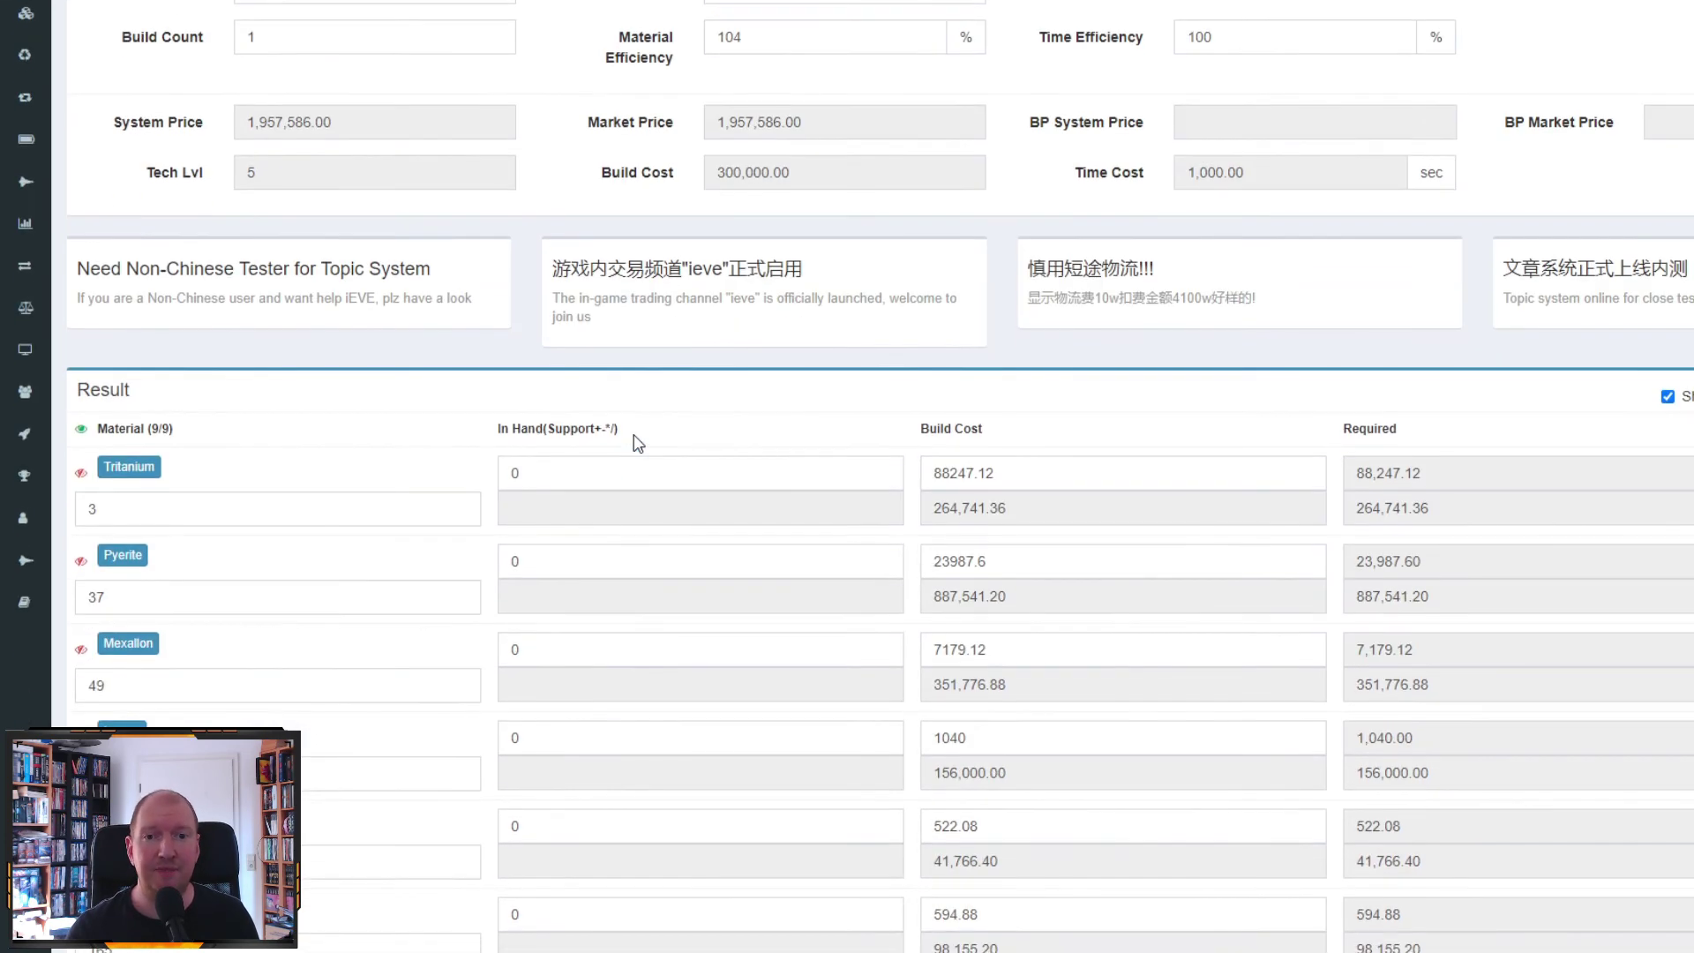
scroll(635, 435, "down", 1)
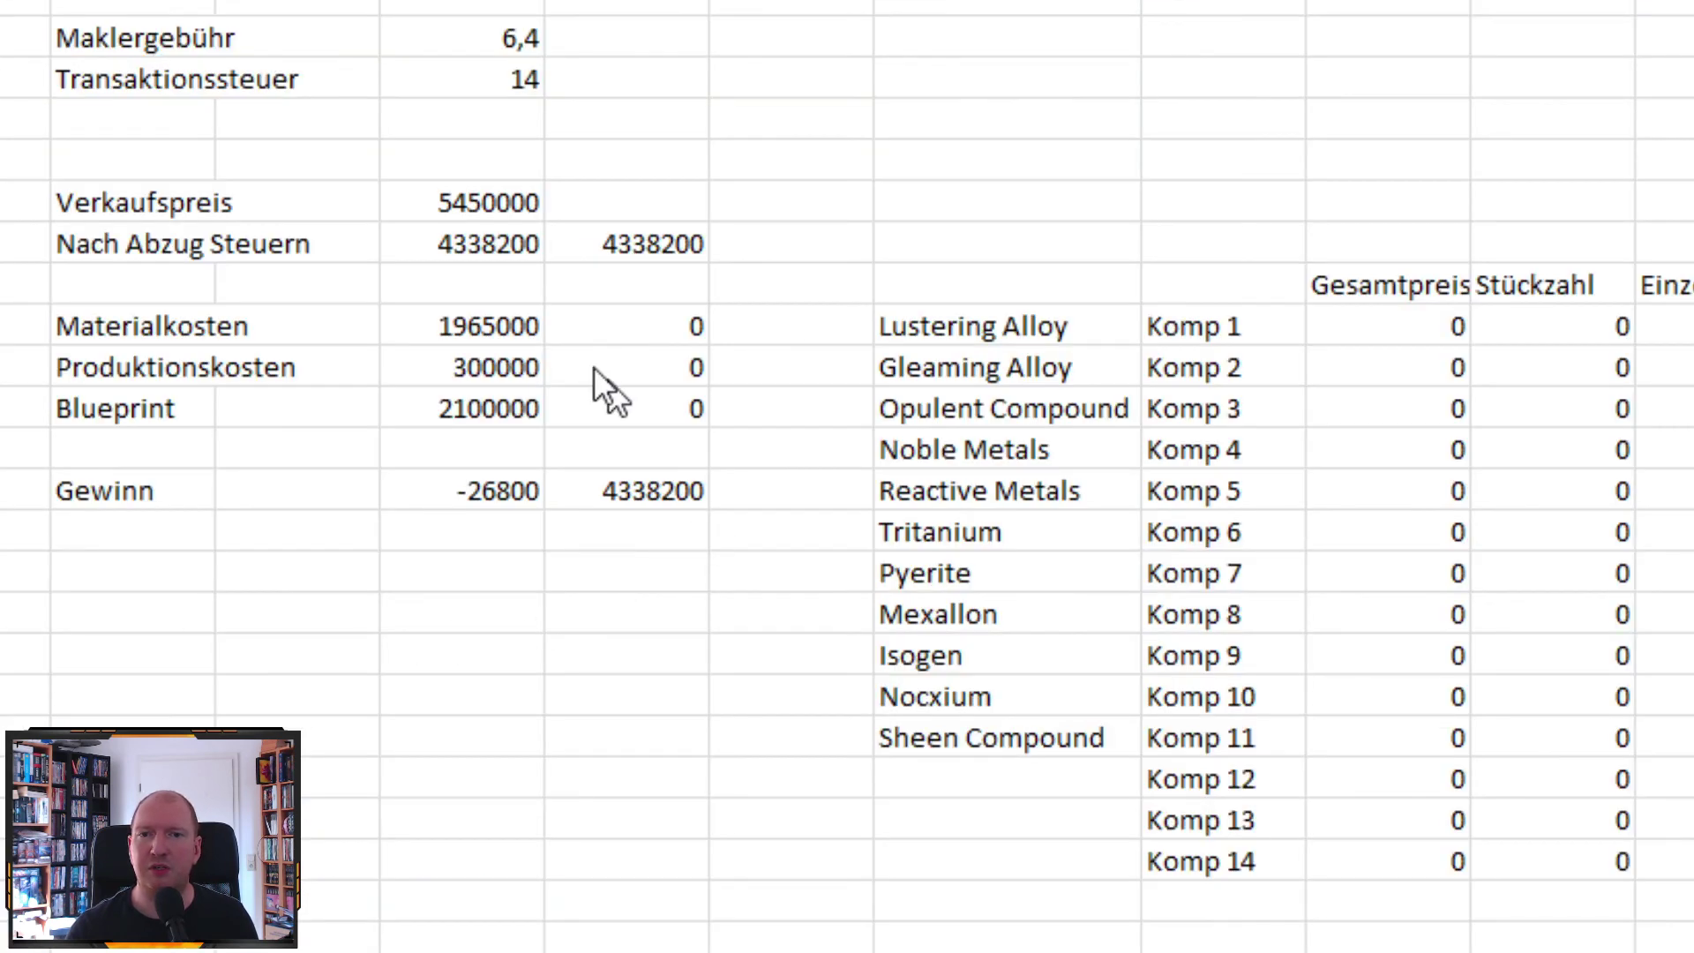
Switch to the profit spreadsheet and review the Verkaufspreis, component list, Materialkosten and Gewinn values.
left_click(468, 202)
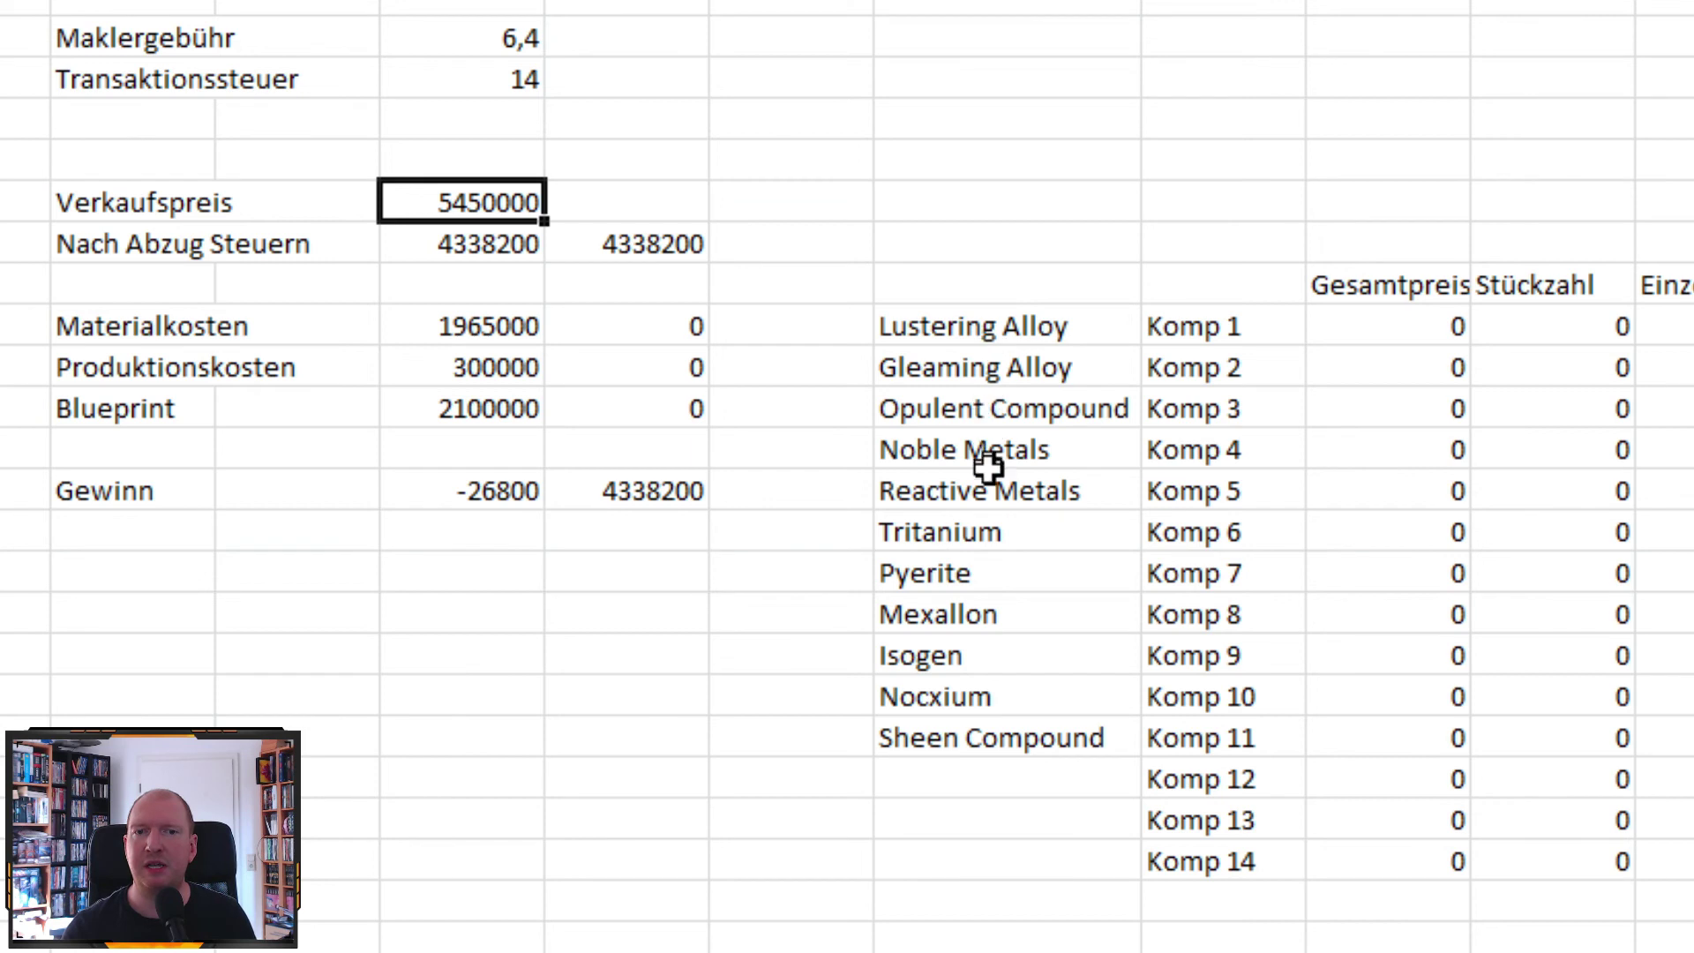
left_click(919, 333)
left_click(951, 396)
left_click(959, 526)
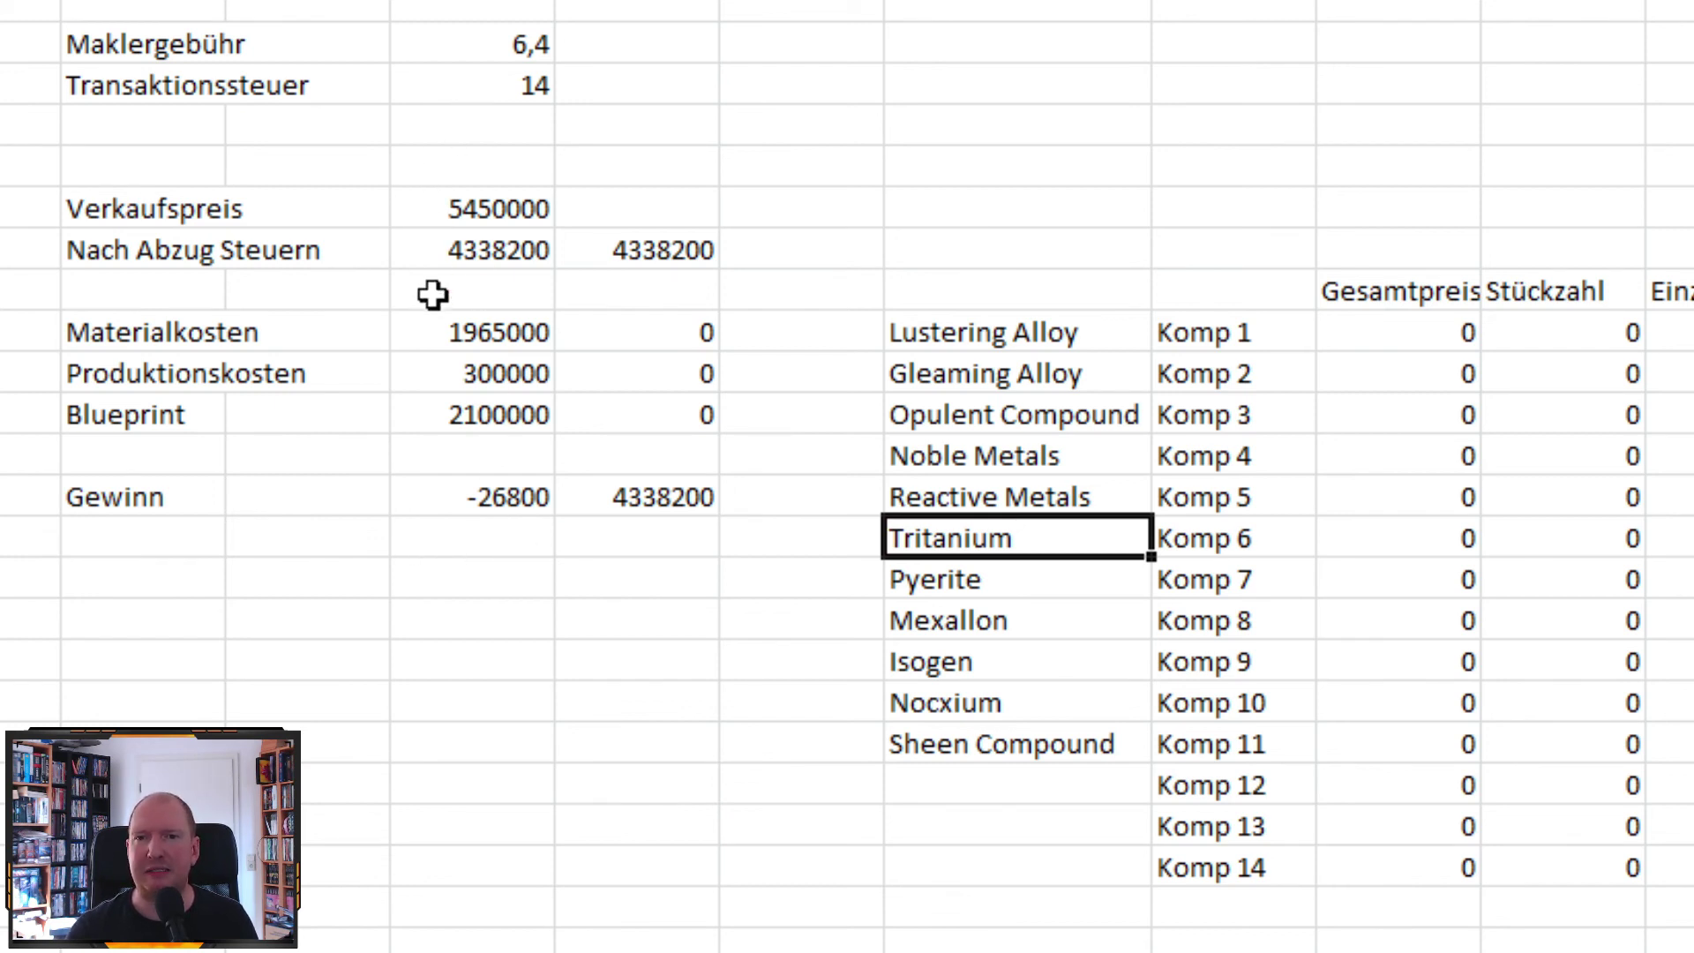
left_click(463, 333)
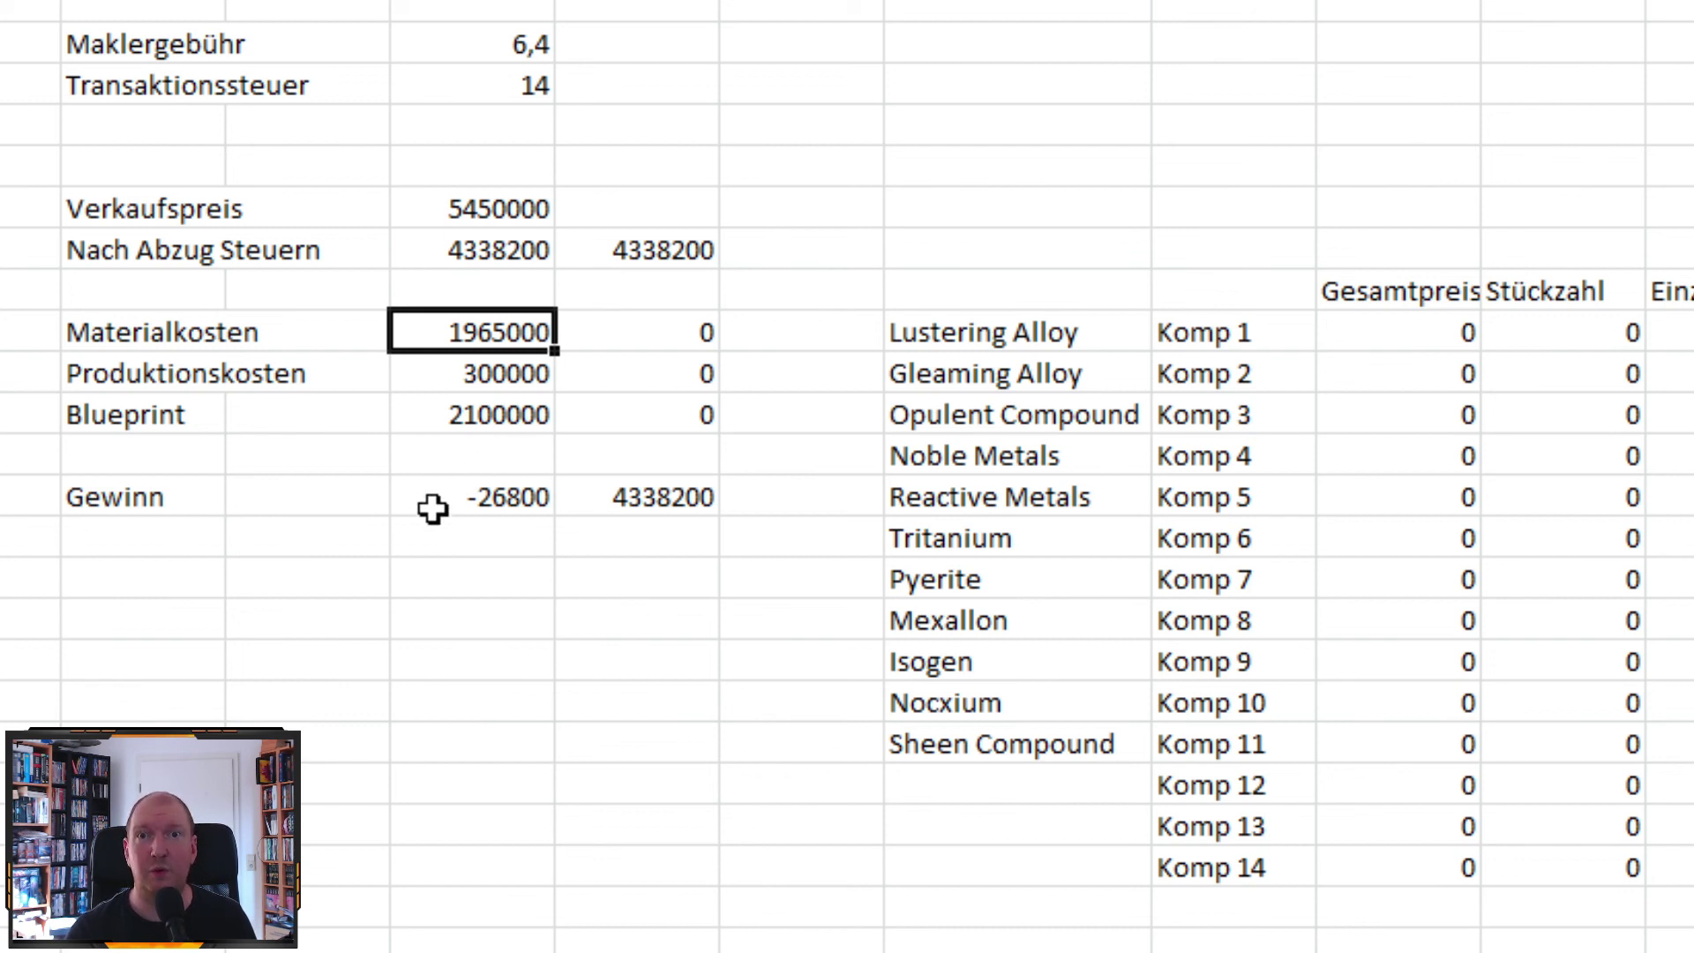
left_click(447, 221)
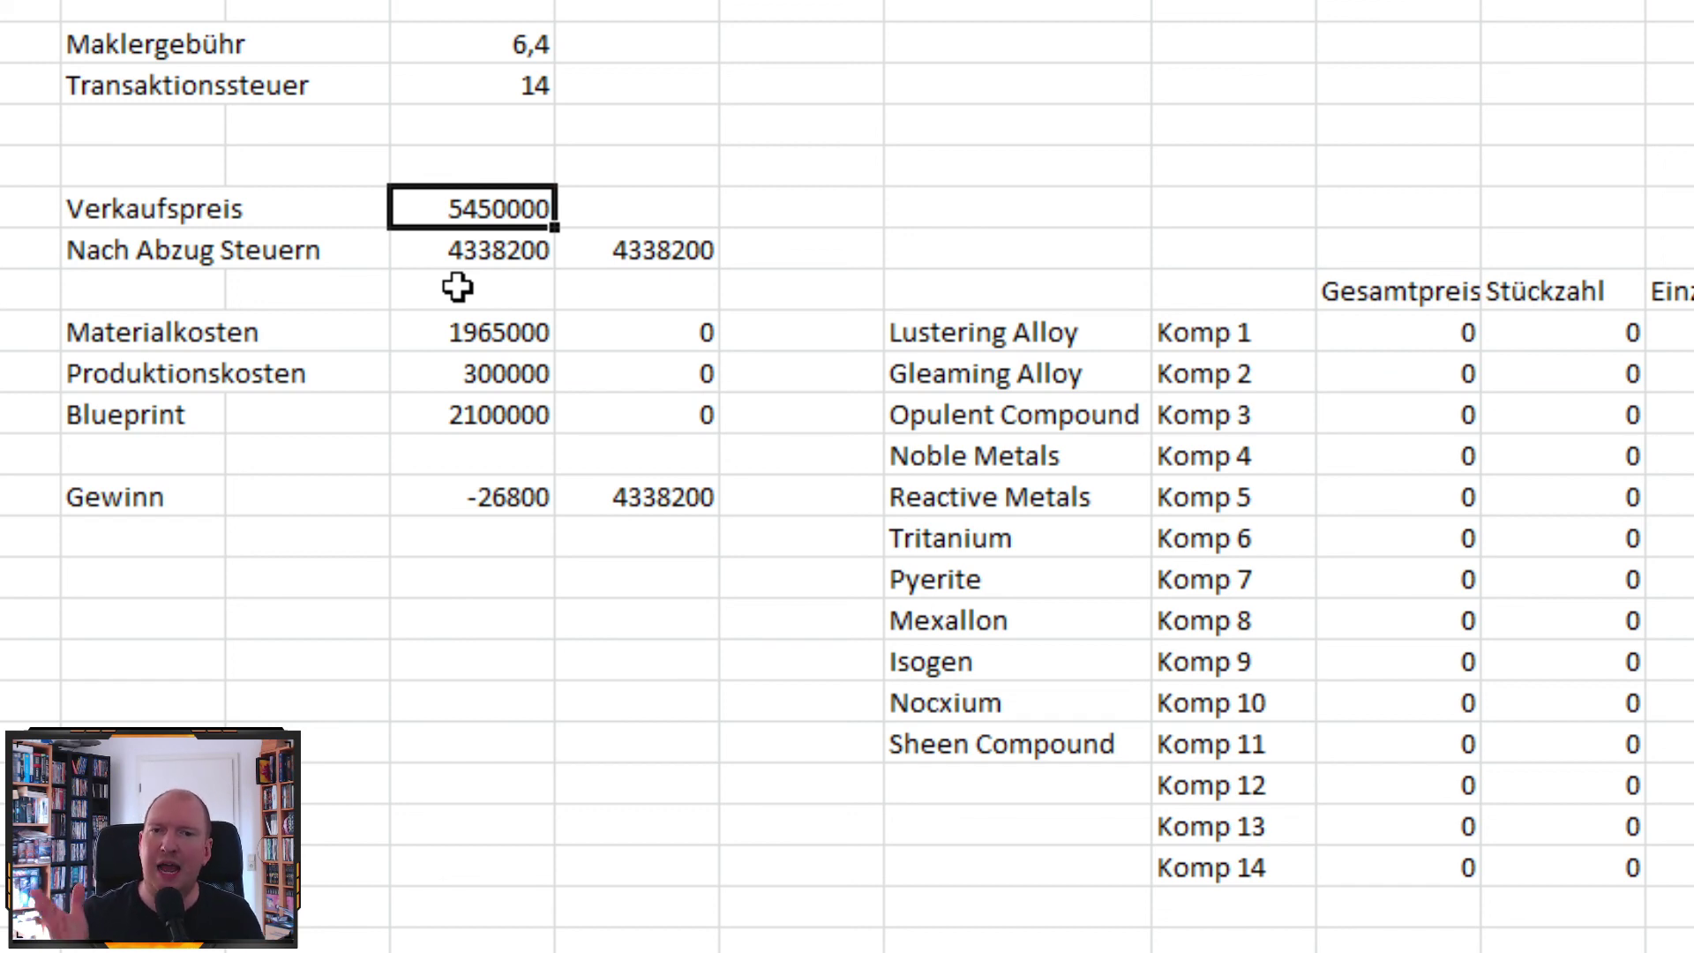
left_click(495, 488)
left_click(496, 451)
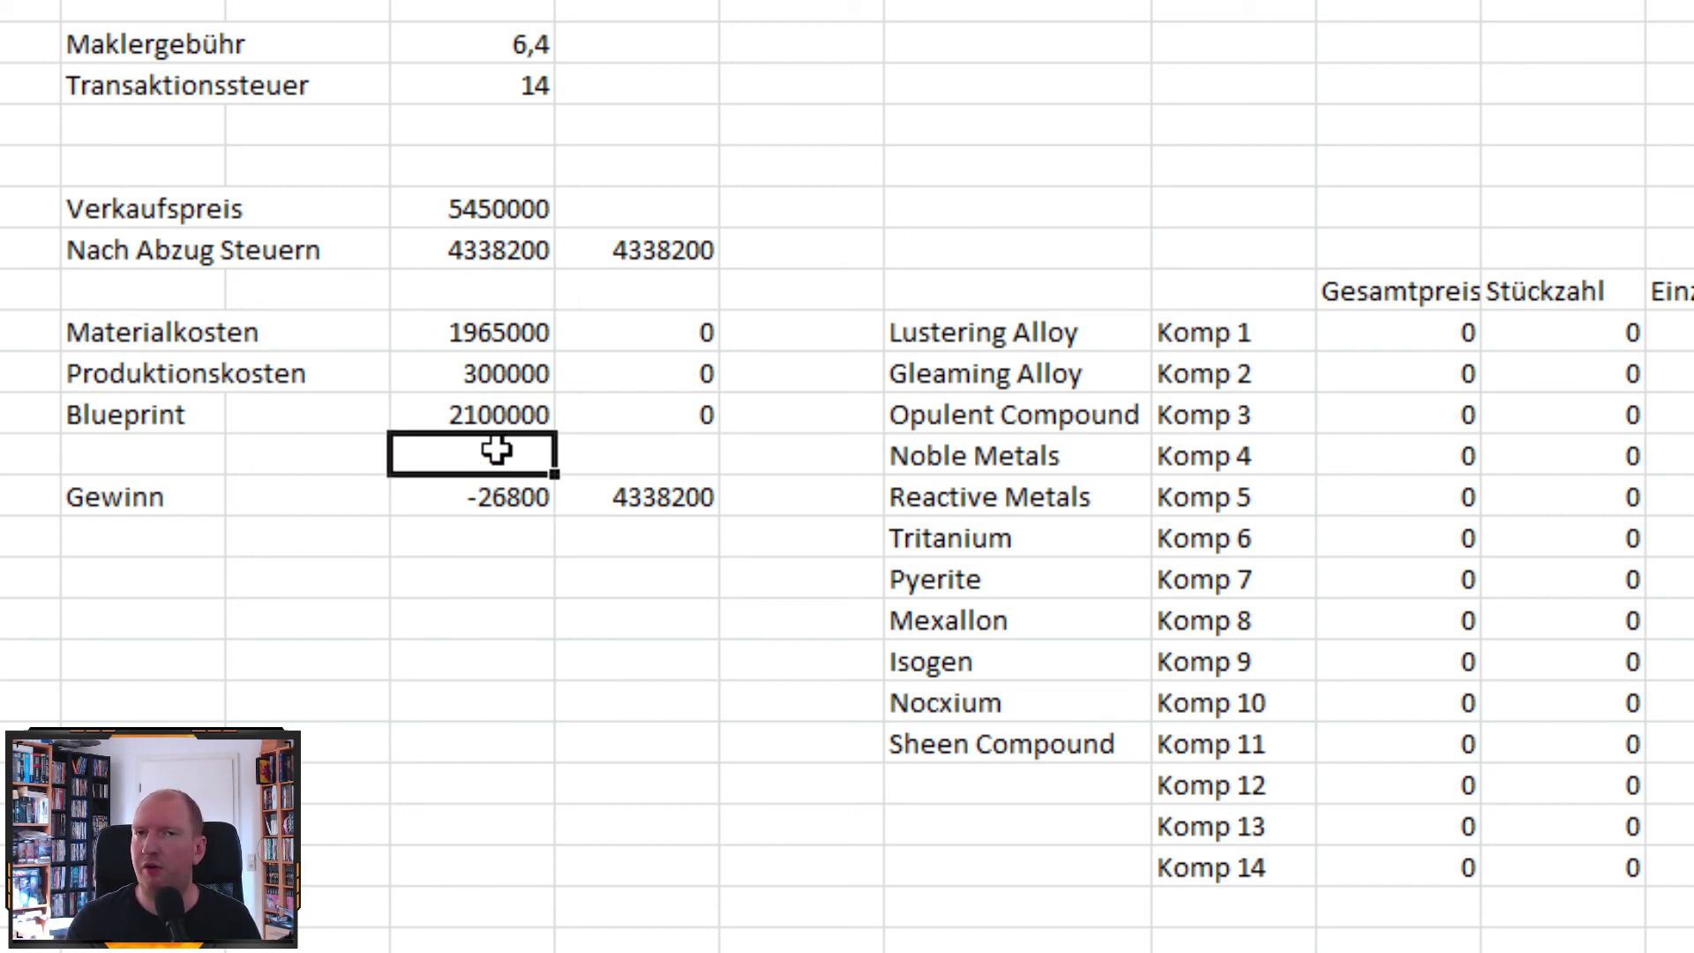